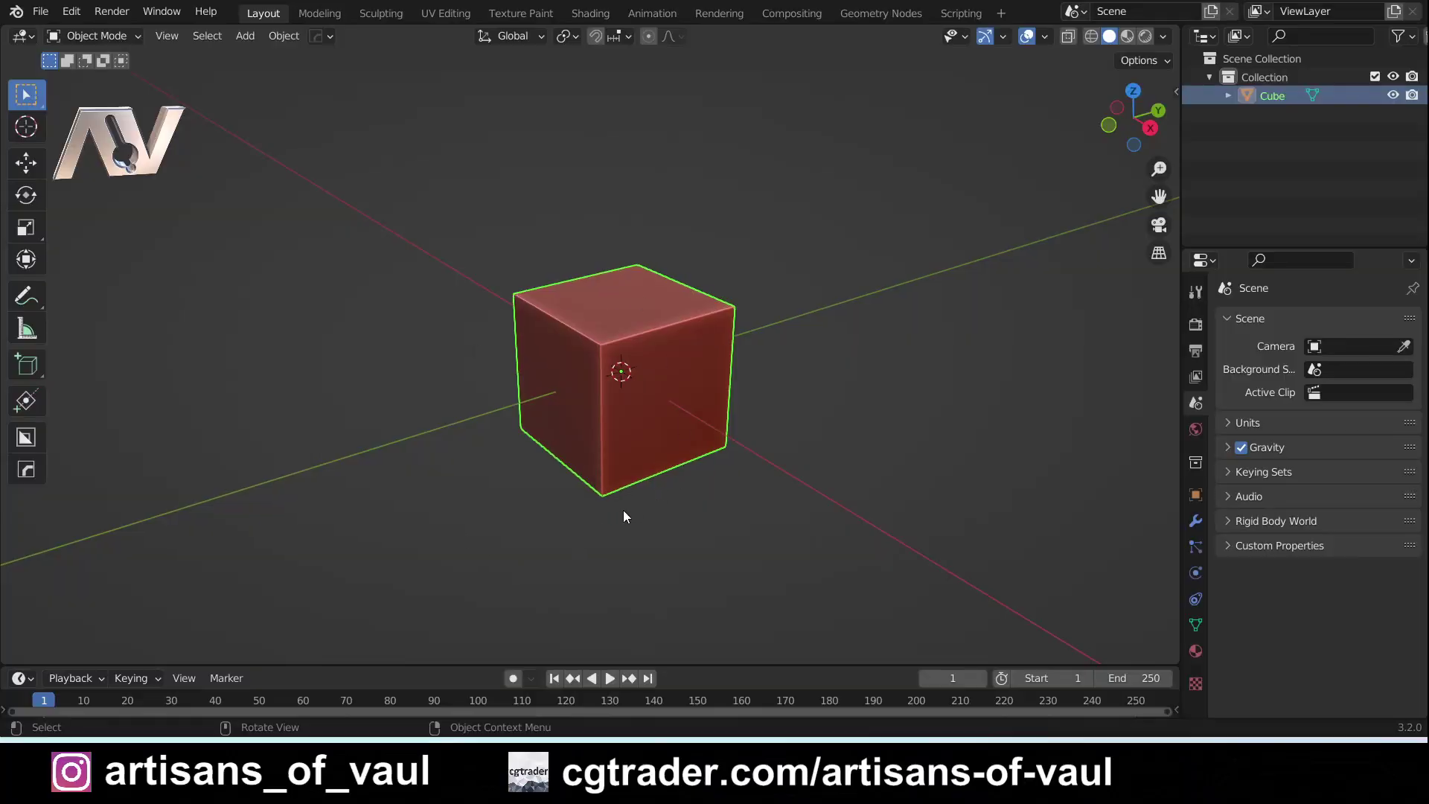
# - Zoom in and pan the viewport to frame the default cube
pyautogui.scroll(2, 623, 516)
pyautogui.scroll(1, 623, 511)
pyautogui.moveTo(637, 529)
pyautogui.keyDown('shift'); pyautogui.mouseDown(button='middle')
pyautogui.moveTo(659, 511)
pyautogui.moveTo(637, 506)
pyautogui.mouseUp(button='middle'); pyautogui.keyUp('shift')
pyautogui.scroll(1, 636, 507)
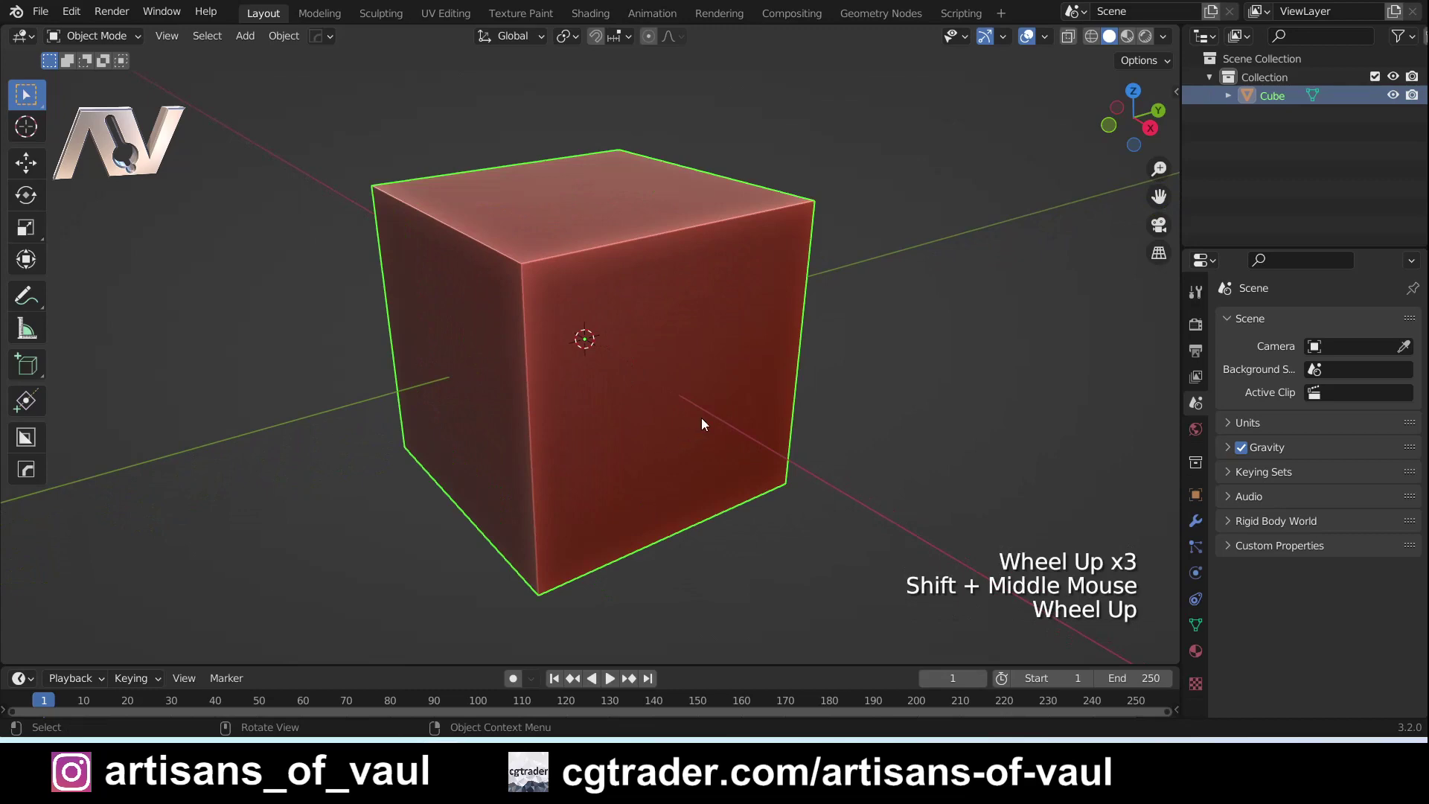
# - In Edit Mode, subdivide the cube twice to get a finer grid on each face
pyautogui.press('Tab')
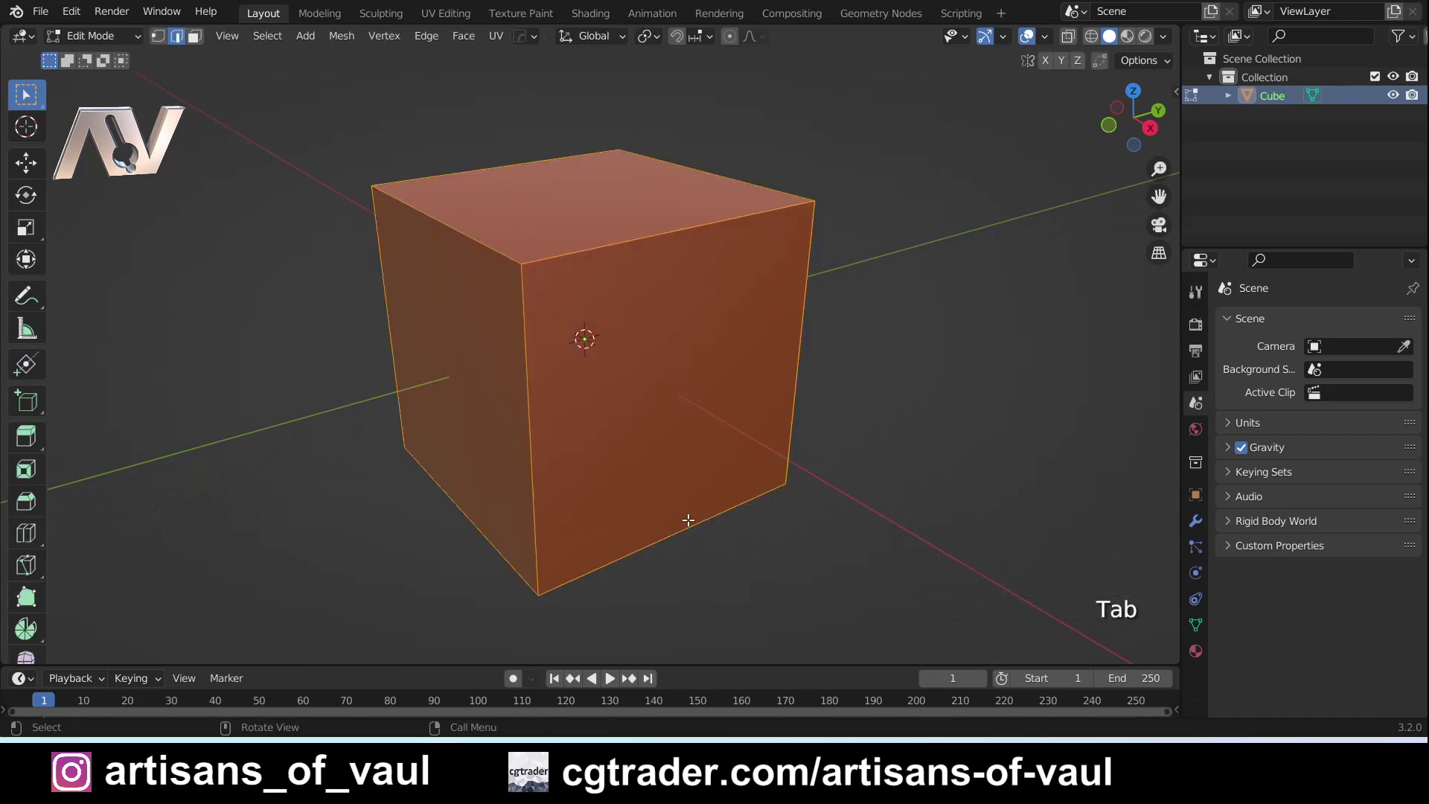
pyautogui.hotkey('ctrl', 'e')
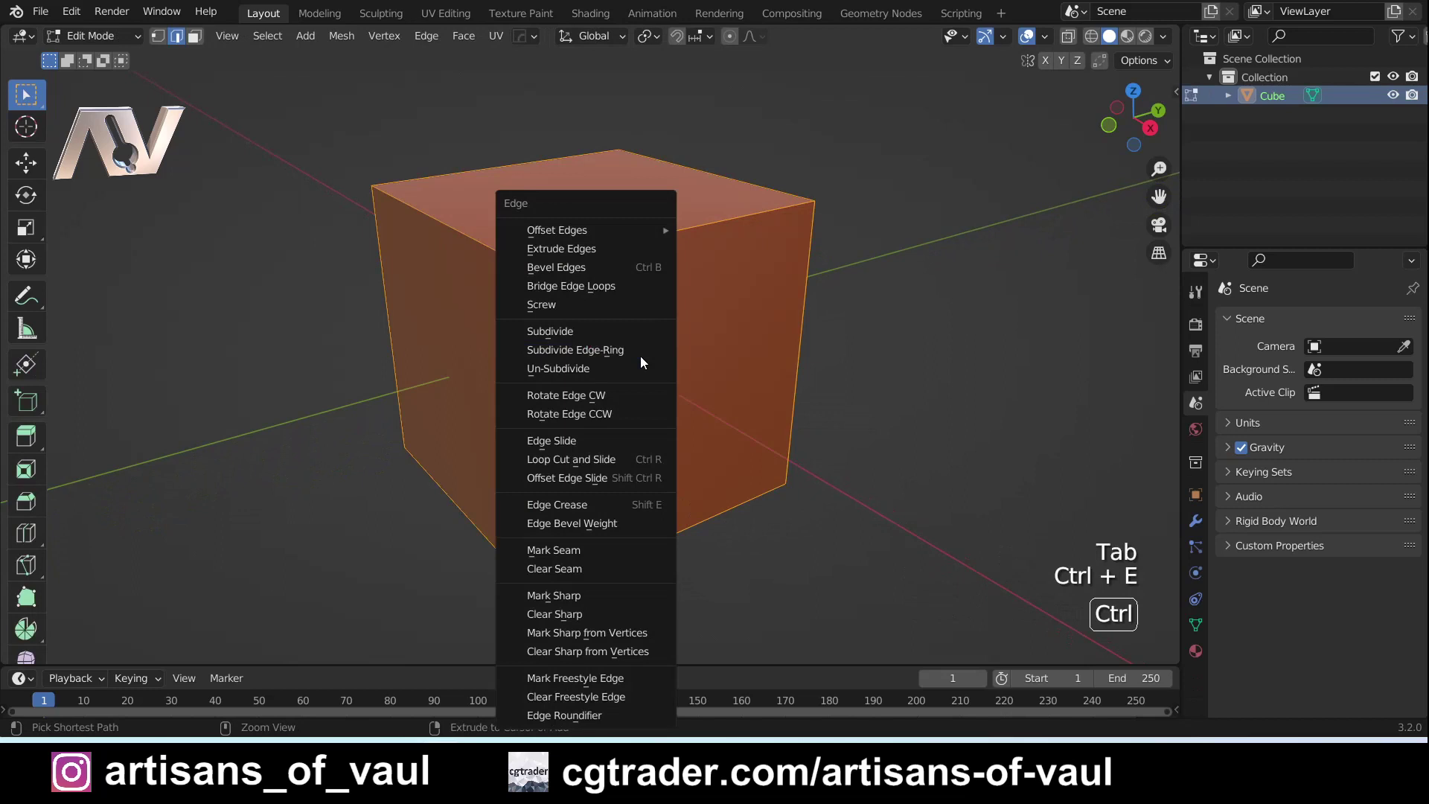
pyautogui.click(584, 335)
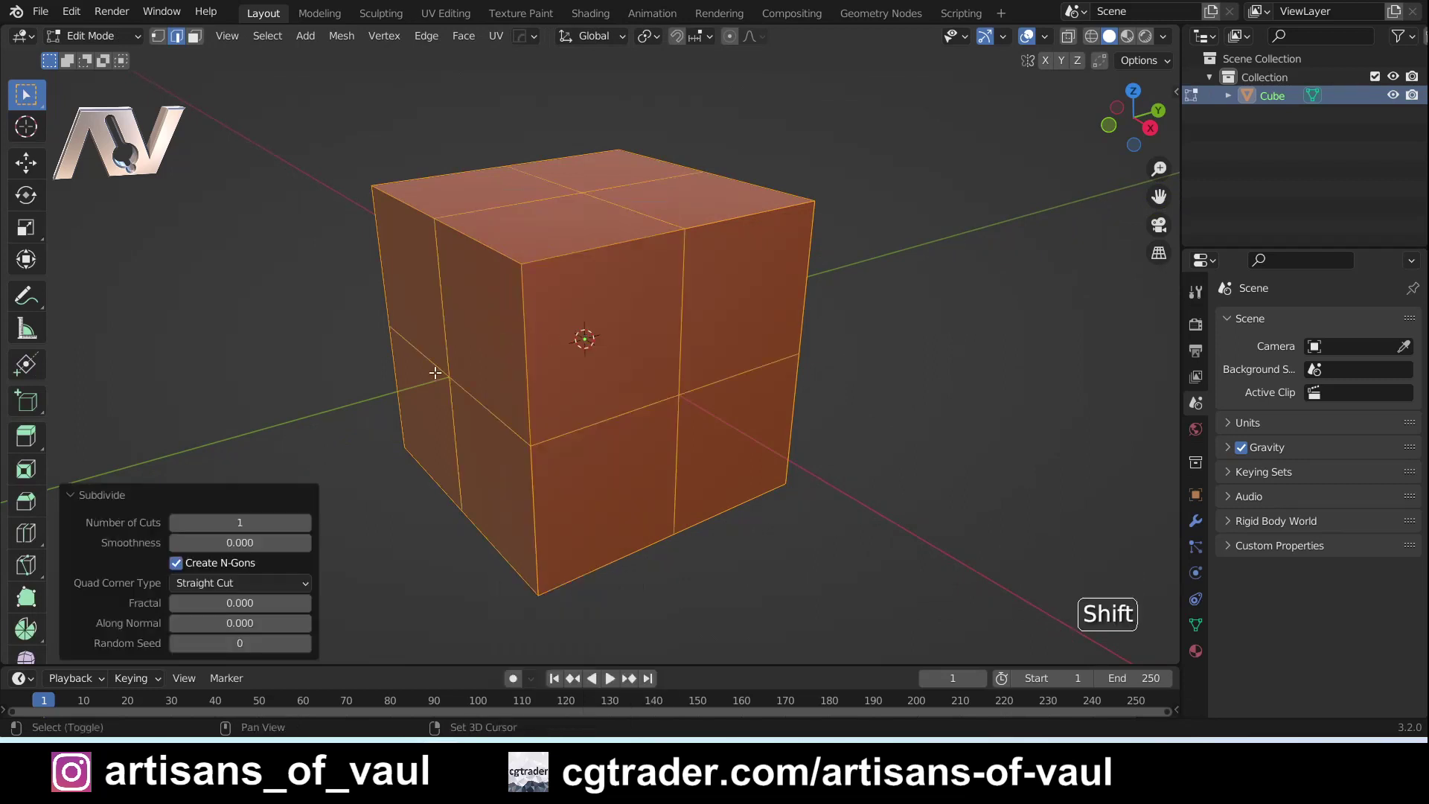
pyautogui.hotkey('shift', 'r')
pyautogui.moveTo(733, 352); pyautogui.dragTo(685, 316, button='middle')
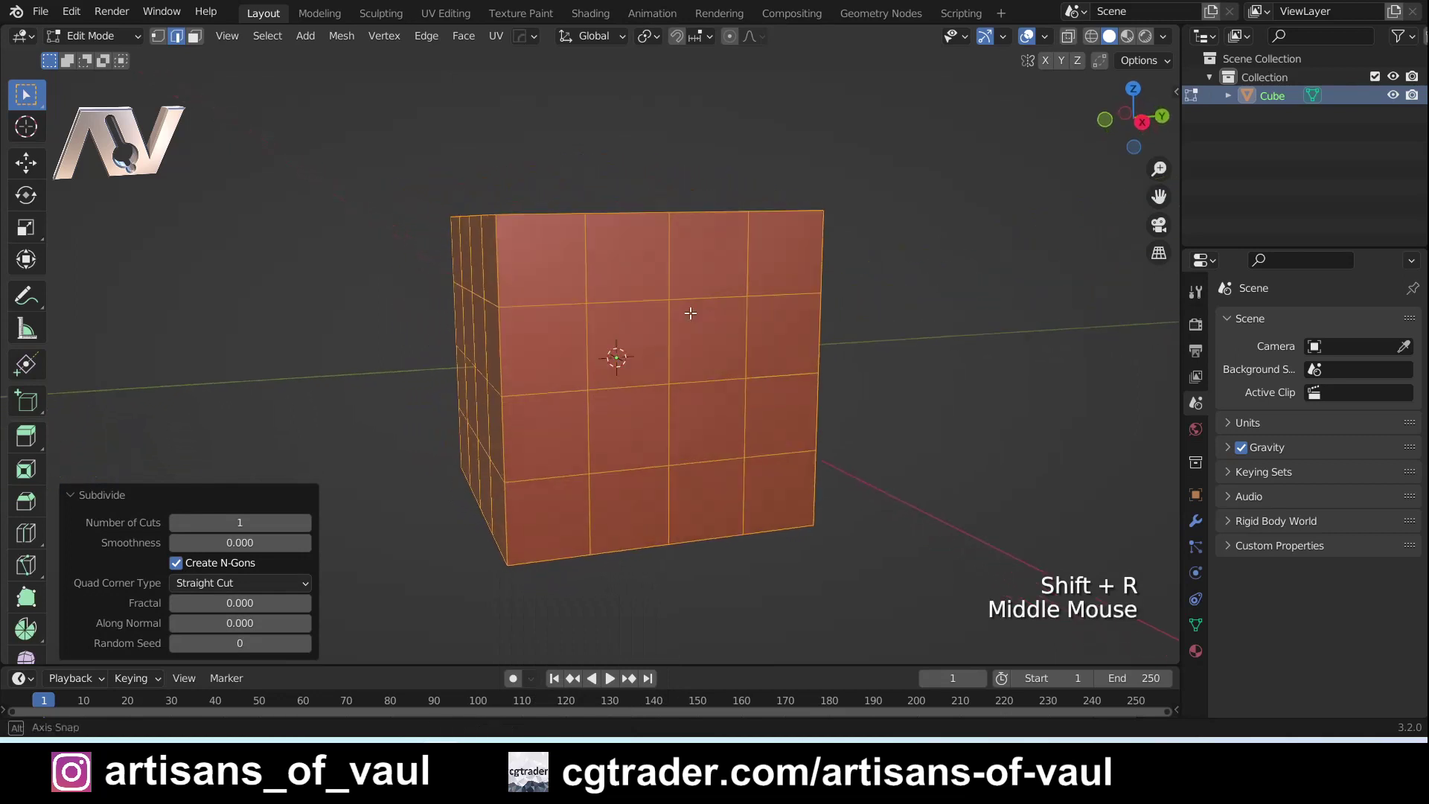
pyautogui.scroll(1, 692, 381)
pyautogui.moveTo(692, 381); pyautogui.dragTo(720, 402, button='middle')
# - In vertex select, delete a centre vertex of the front face to open a square hole
pyautogui.press('Tab')
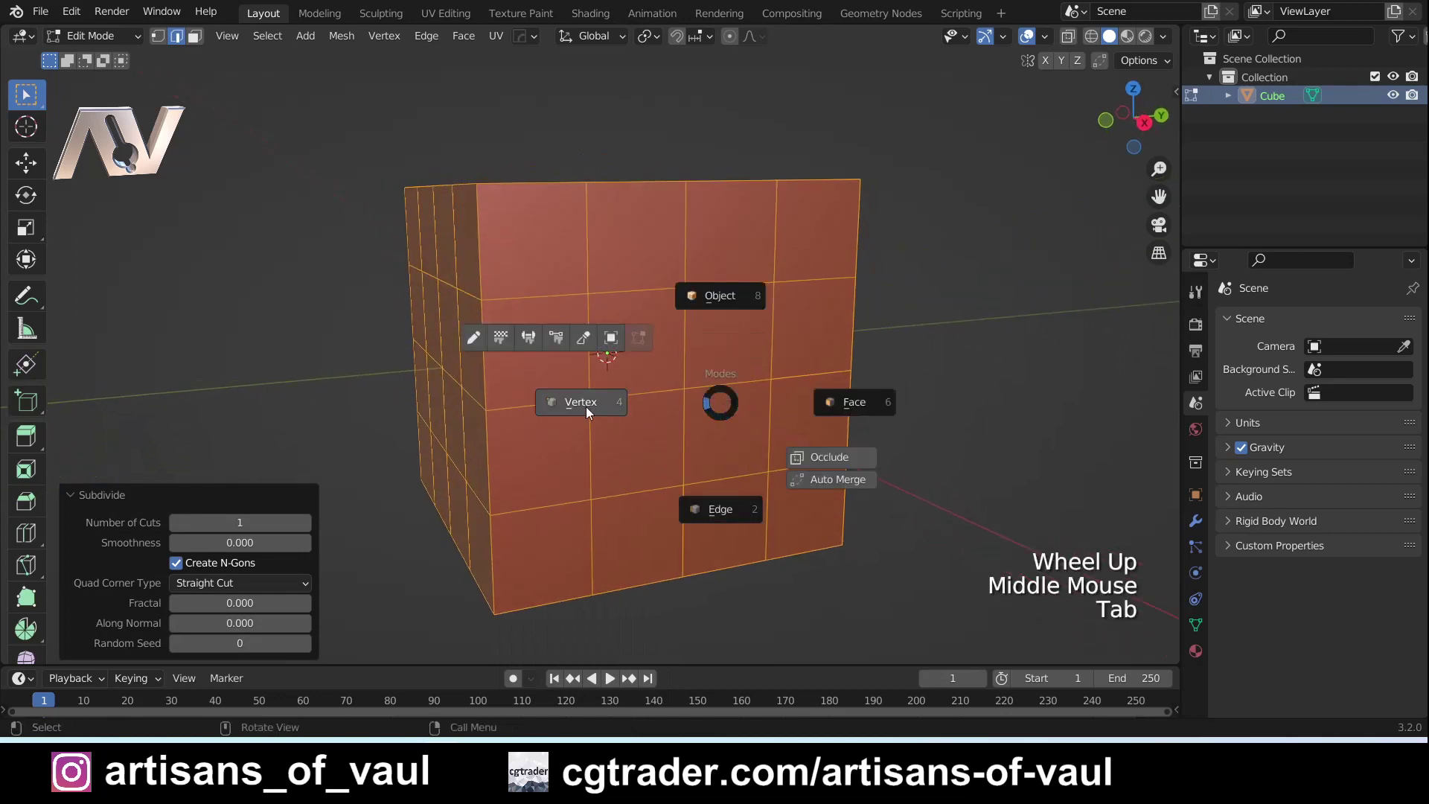
pyautogui.click(586, 406)
pyautogui.click(695, 387)
pyautogui.press('Delete')
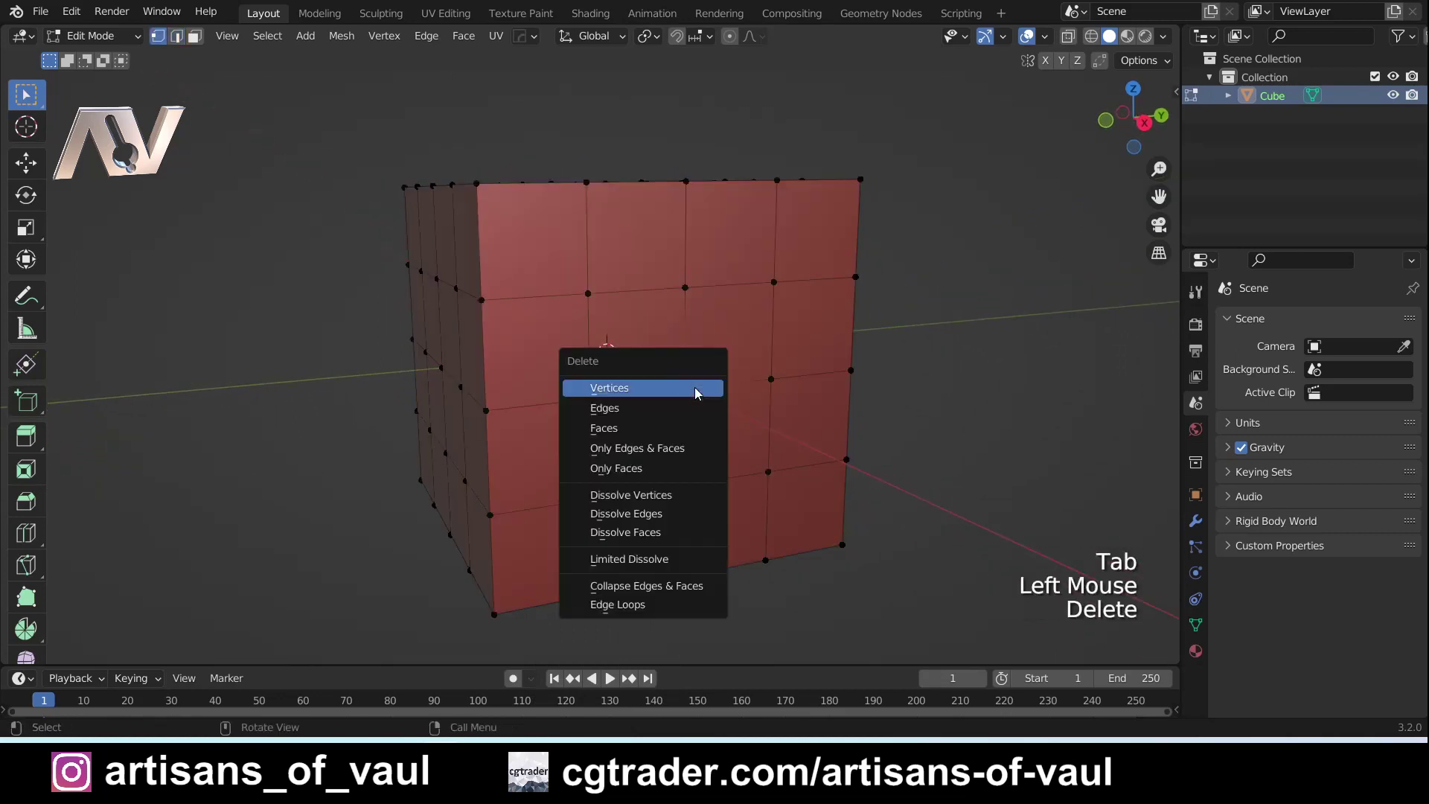
pyautogui.click(695, 388)
pyautogui.moveTo(735, 466); pyautogui.dragTo(756, 438, button='middle')
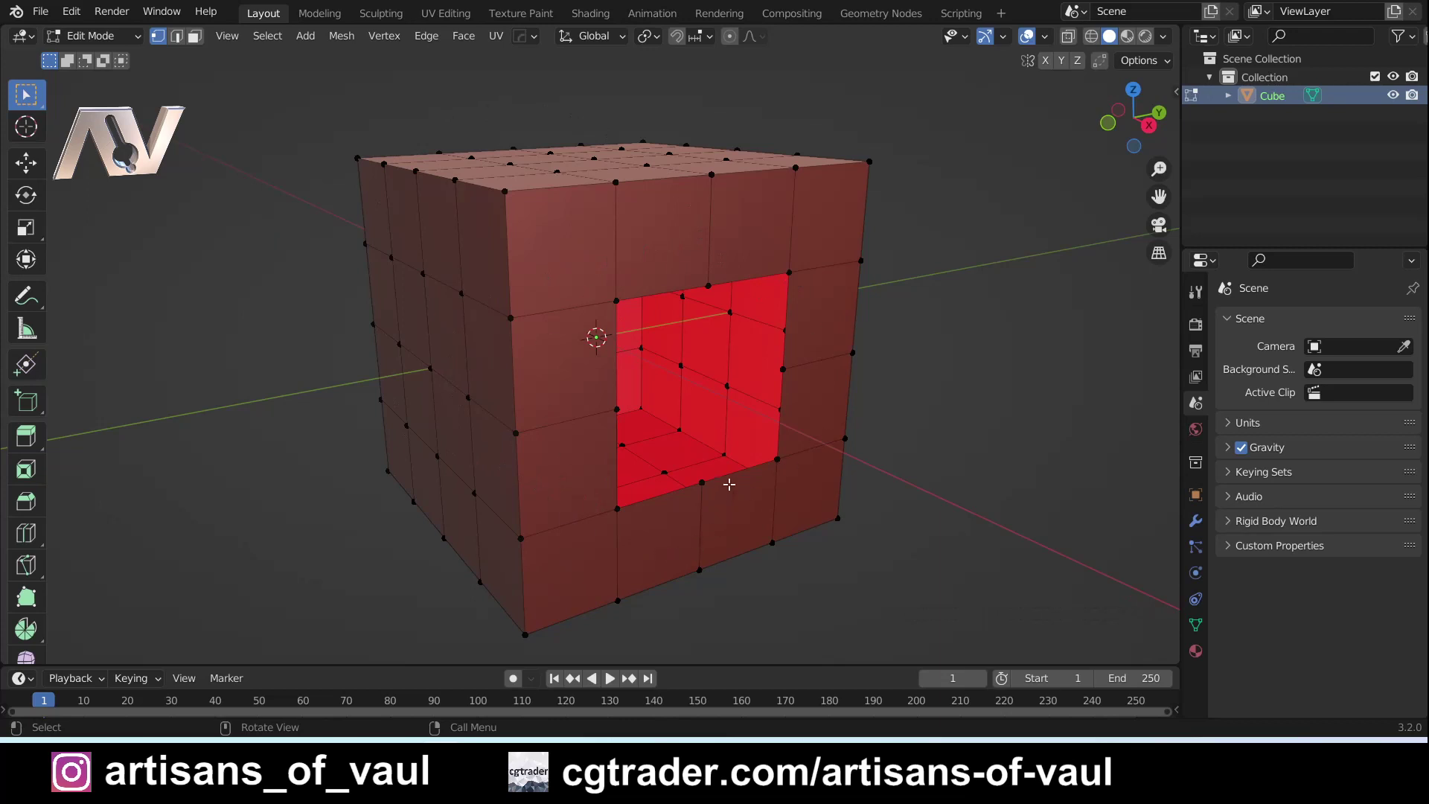
# - Alt-select the hole's border edge loop and fill it with a single face
pyautogui.press('alt')
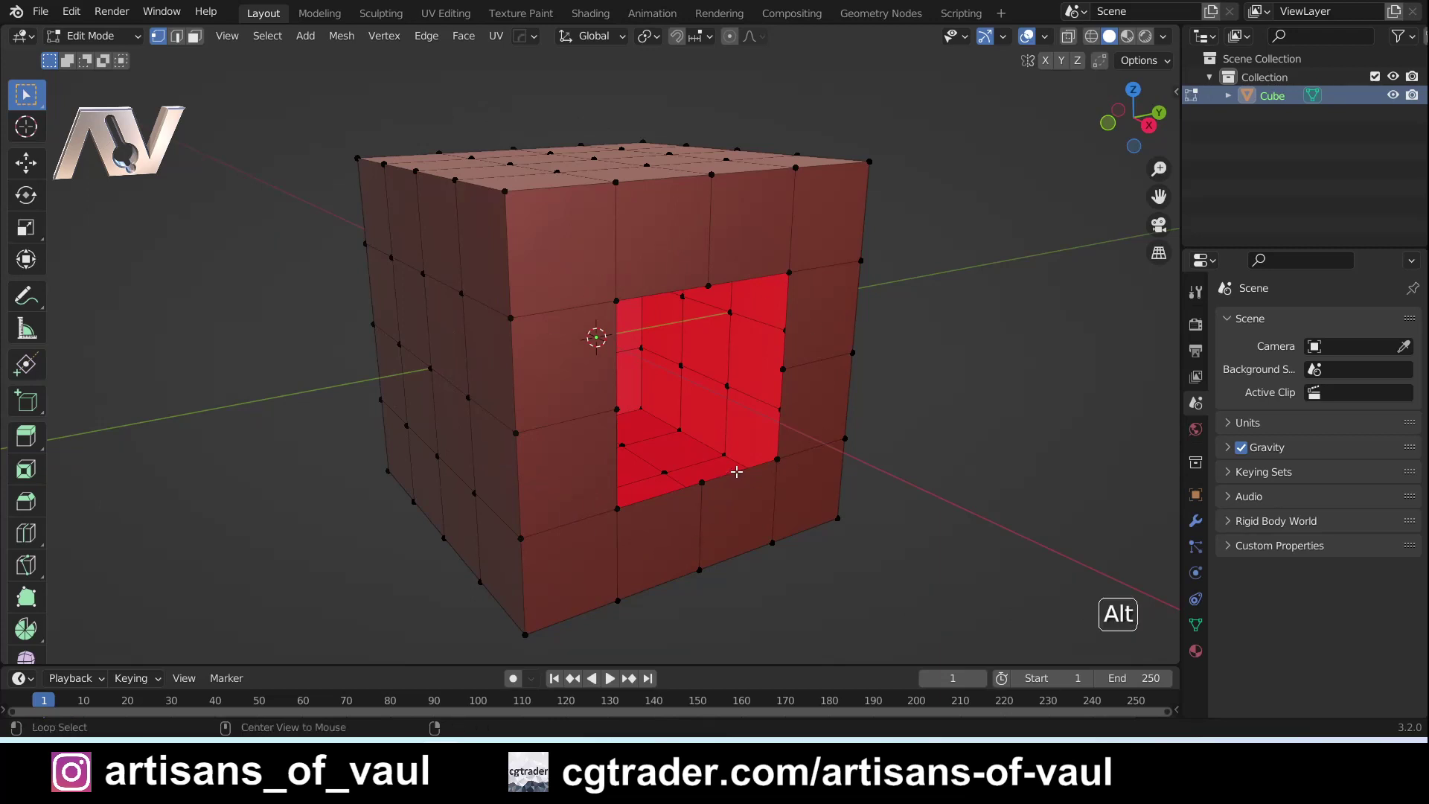
pyautogui.keyDown('alt'); pyautogui.click(735, 472); pyautogui.keyUp('alt')
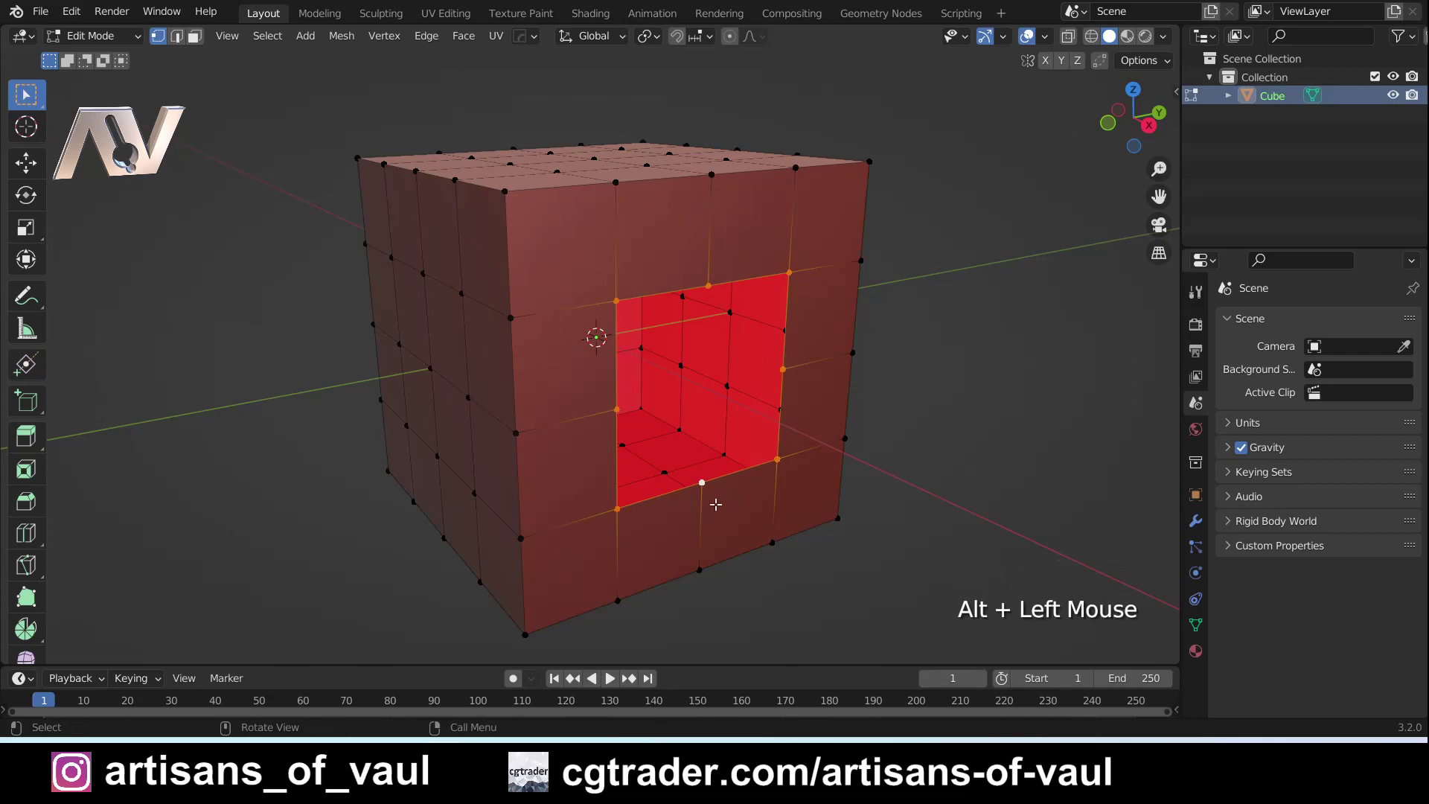
pyautogui.press('f')
pyautogui.moveTo(804, 469); pyautogui.dragTo(850, 270, button='middle')
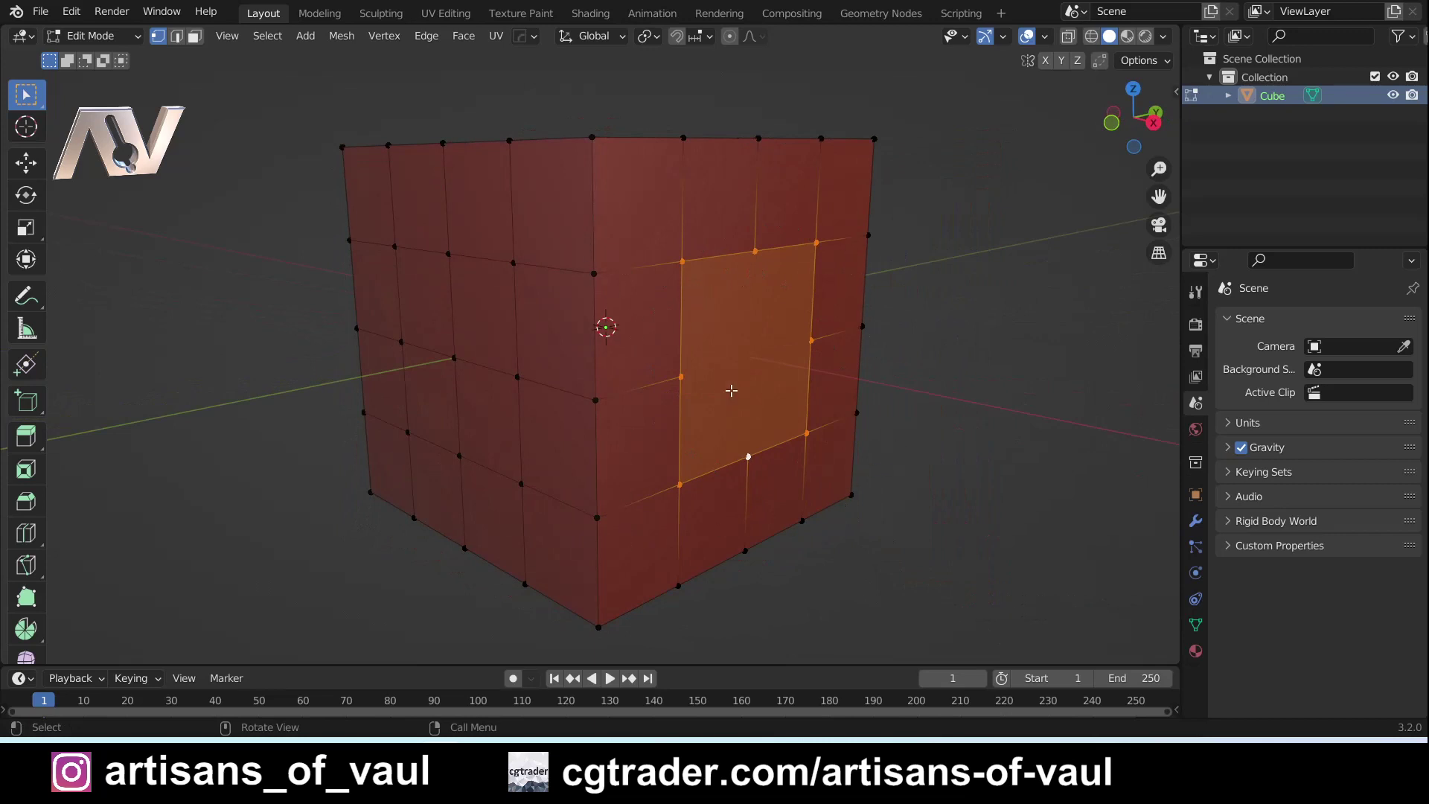
pyautogui.moveTo(732, 390); pyautogui.dragTo(689, 455, button='middle')
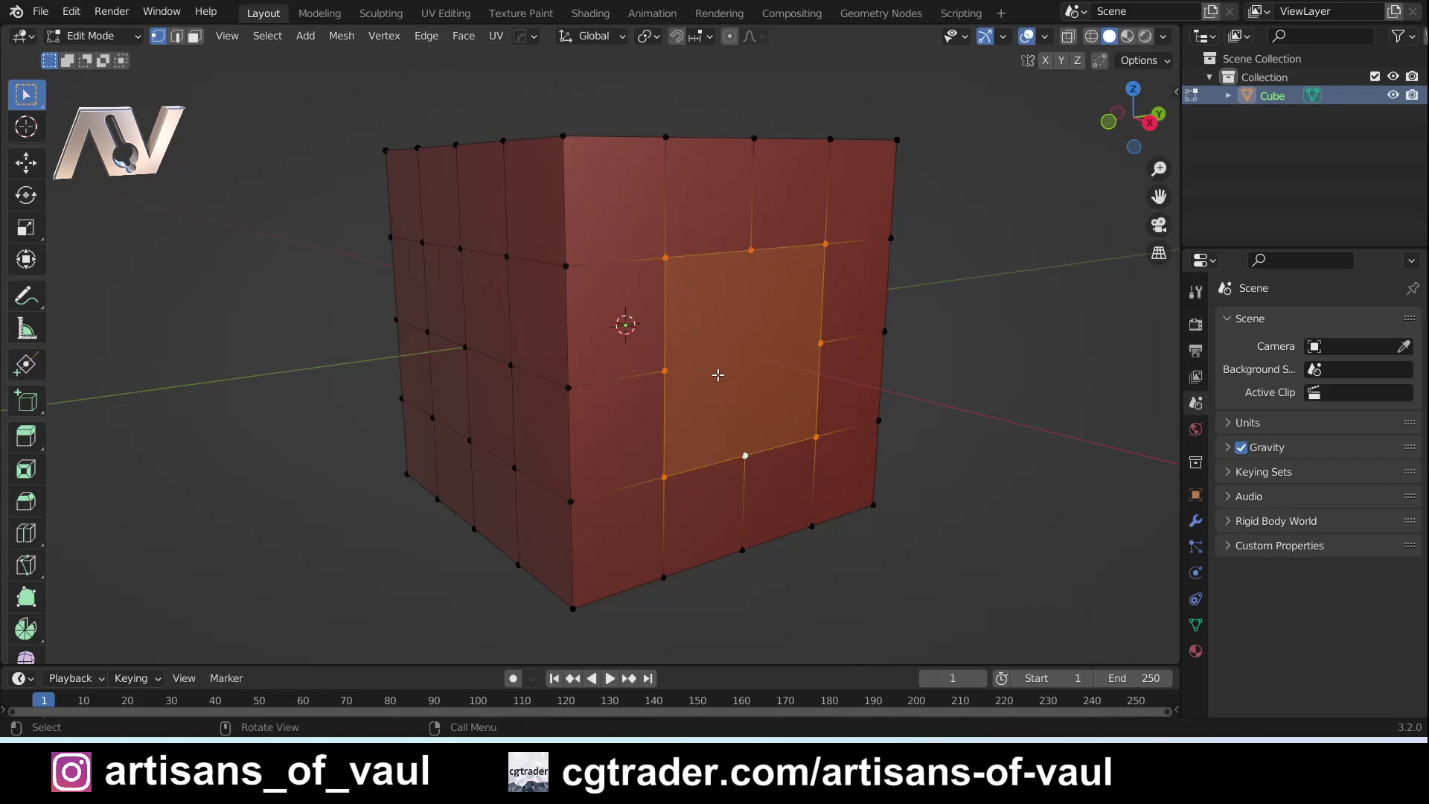
# - Undo the single-face fill so the hole is open again
pyautogui.press('ctrl')
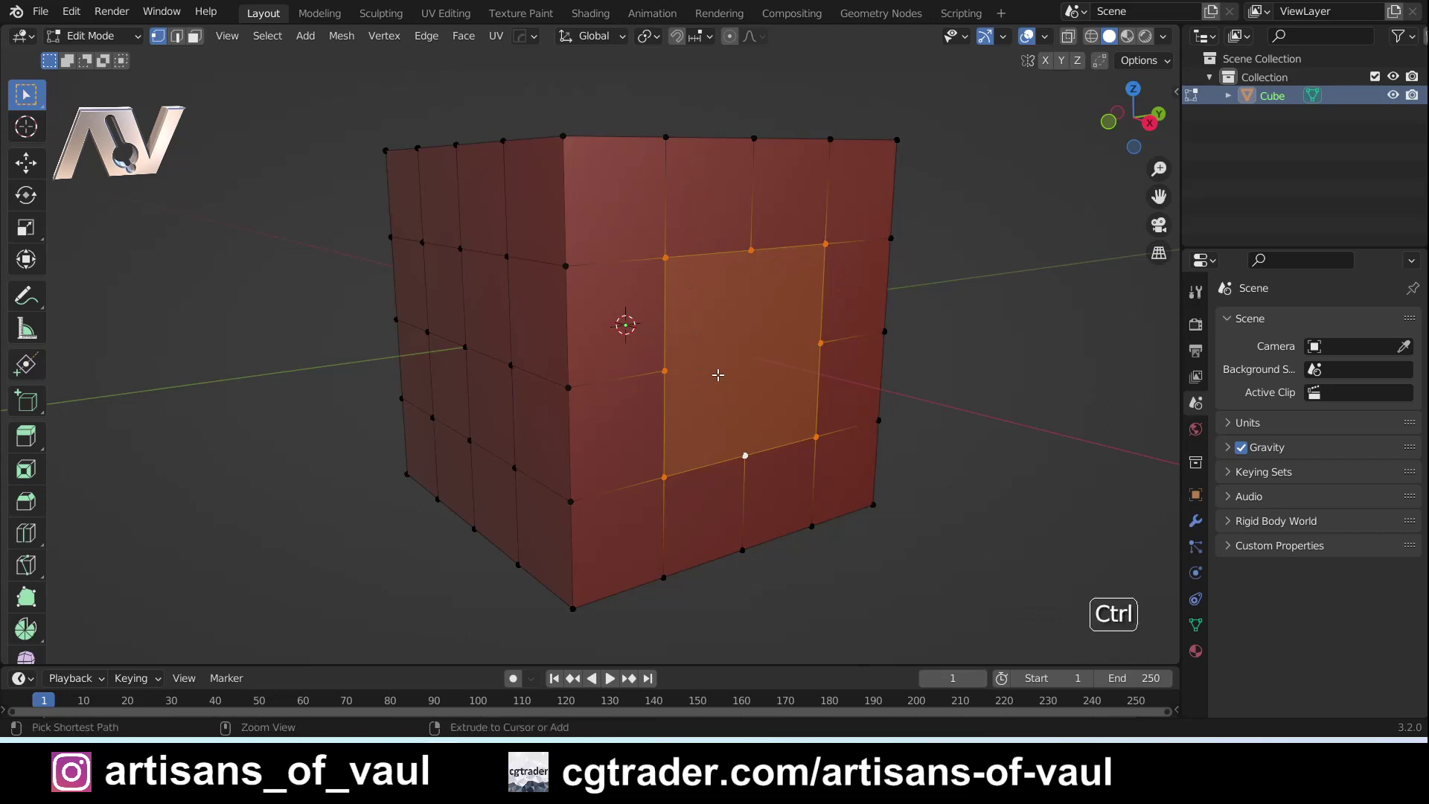
pyautogui.hotkey('ctrl', 'z')
pyautogui.moveTo(883, 335); pyautogui.dragTo(872, 343, button='middle')
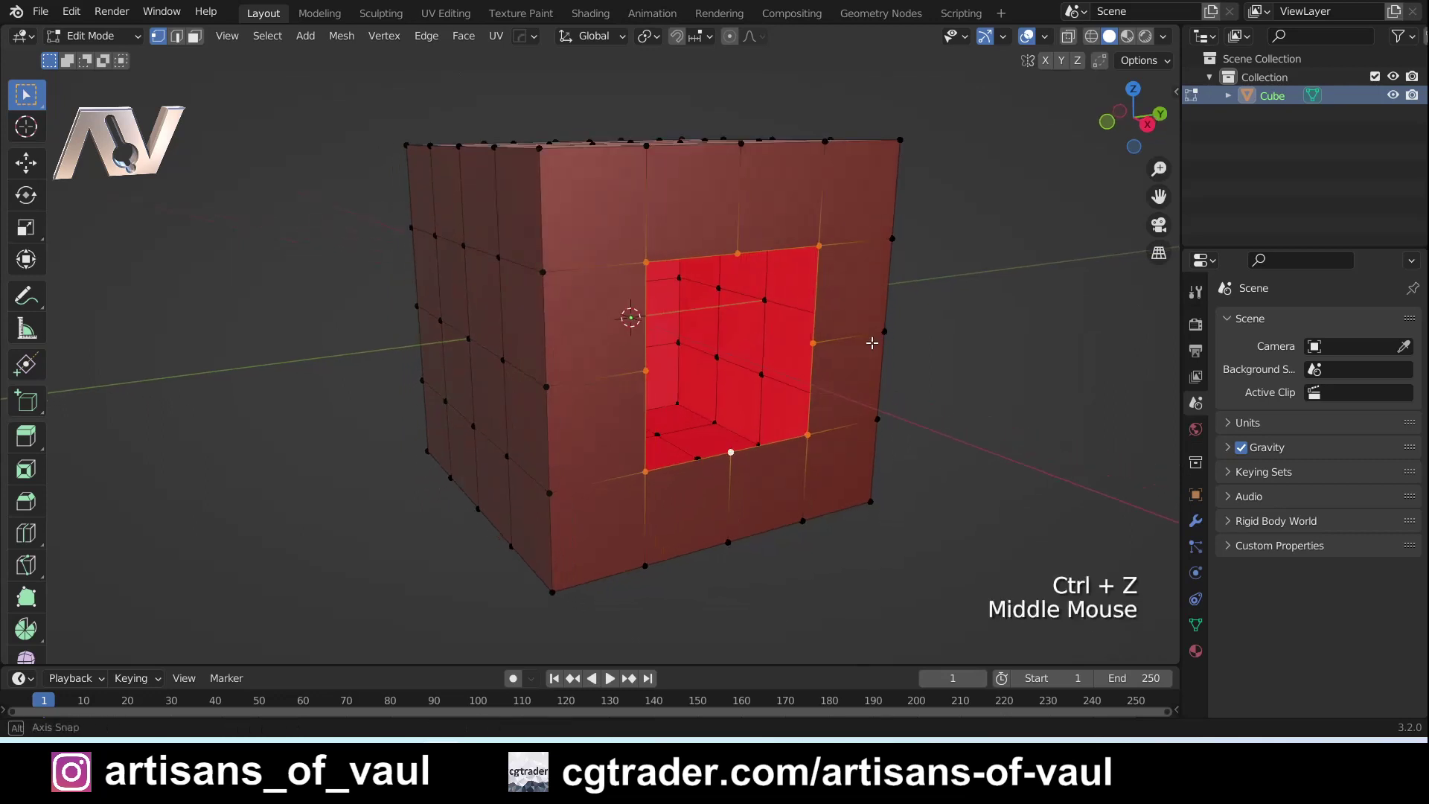
pyautogui.press('ctrl')
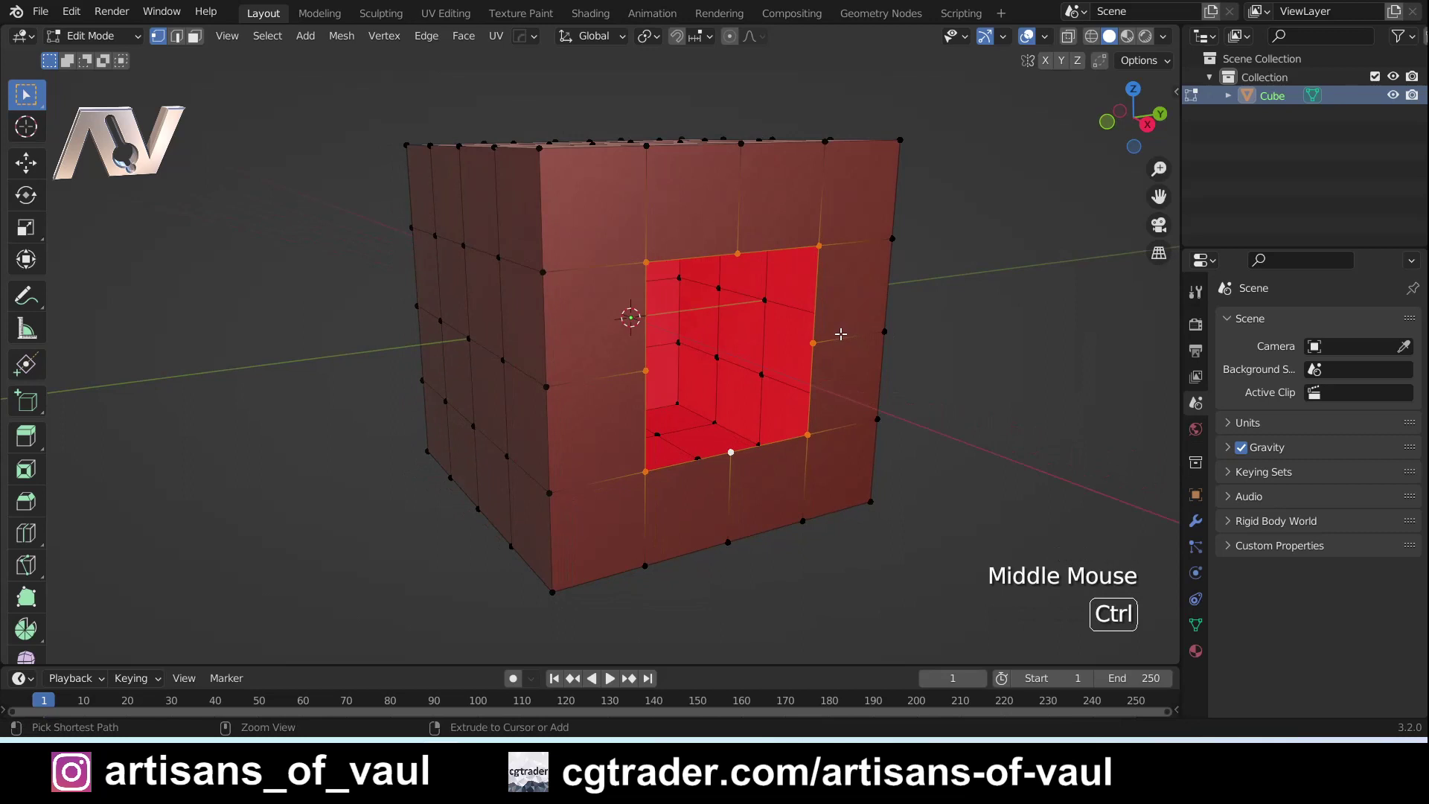
# - Grid Fill the hole with span 2 and offset 1
pyautogui.click(463, 36)
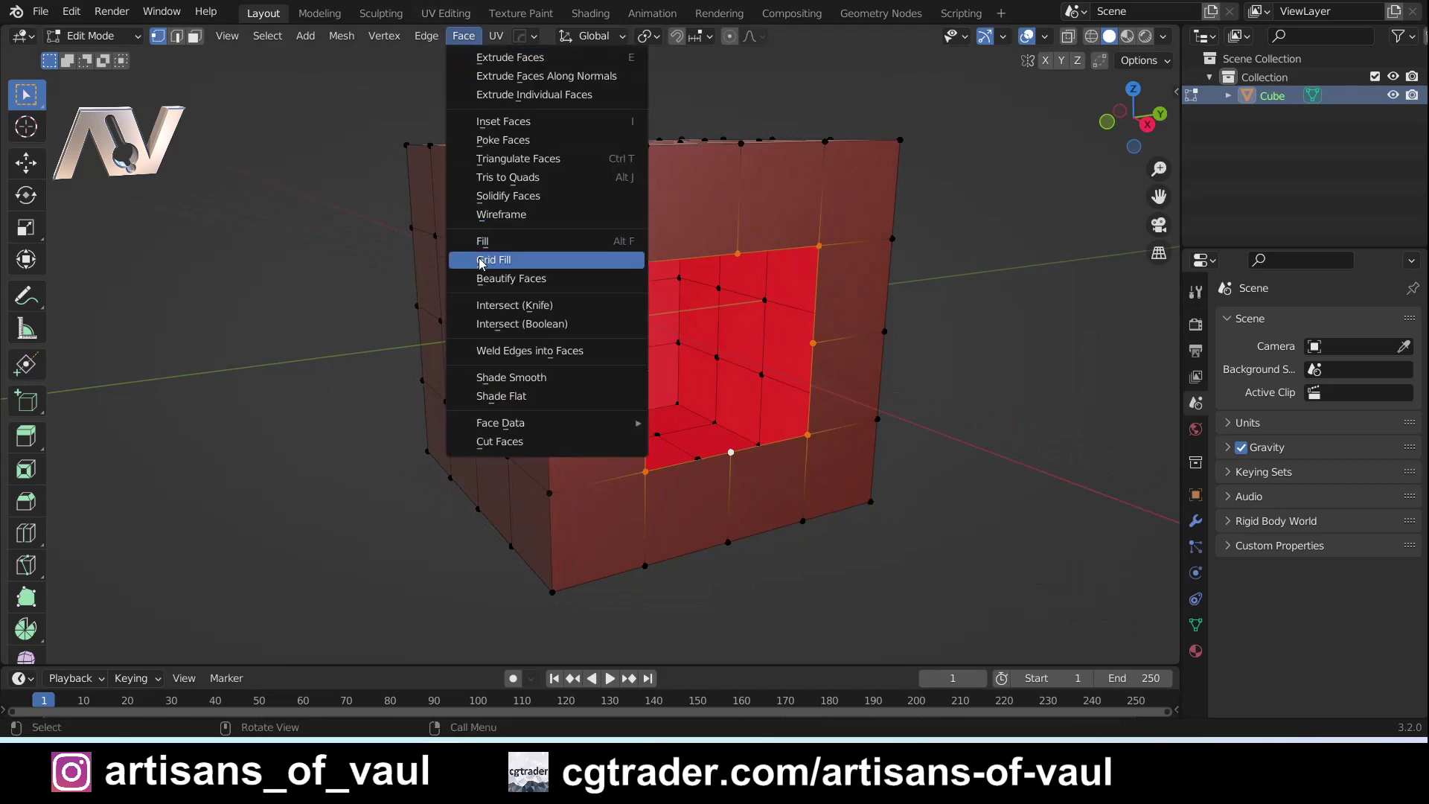
pyautogui.press('Escape')
pyautogui.hotkey('ctrl', 'f')
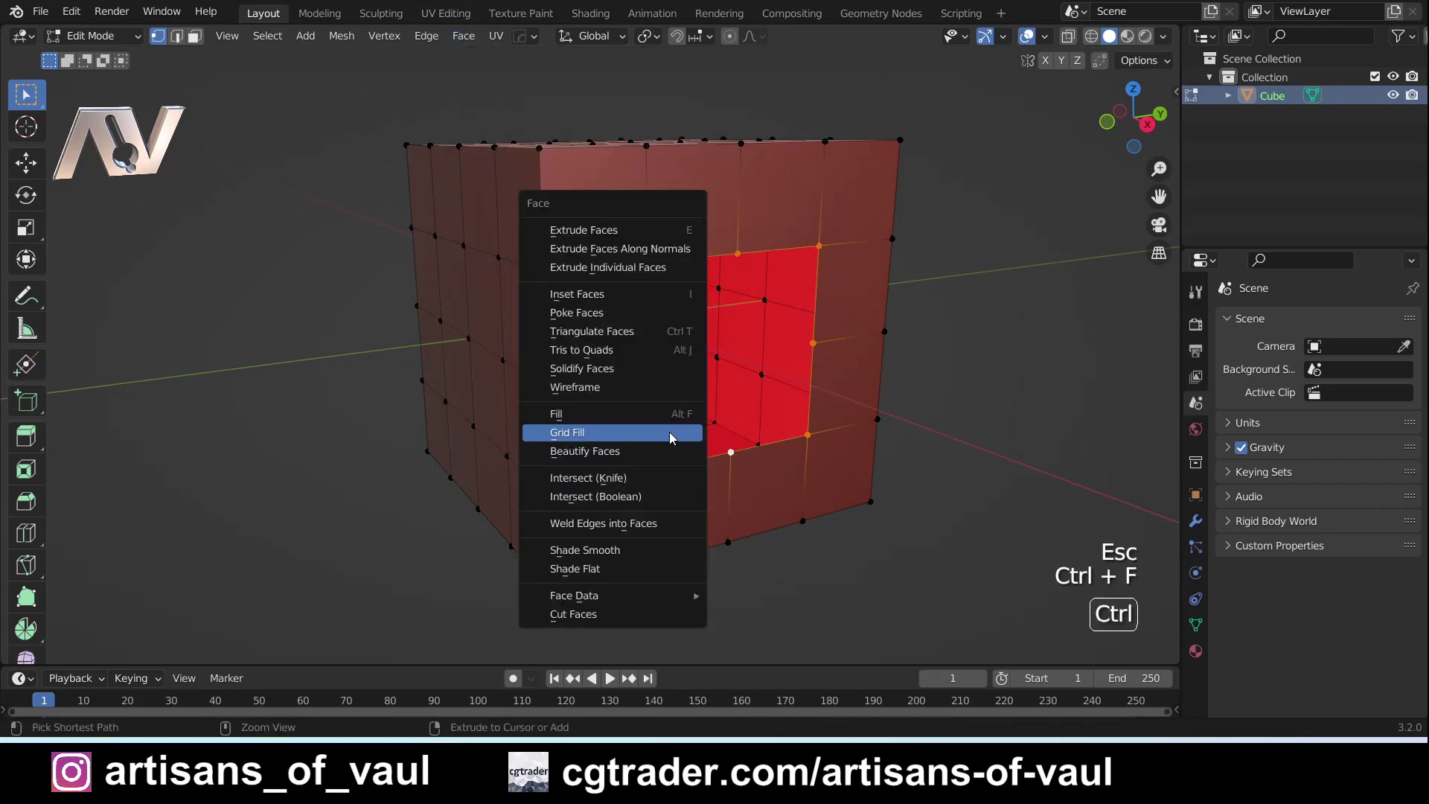
pyautogui.click(646, 428)
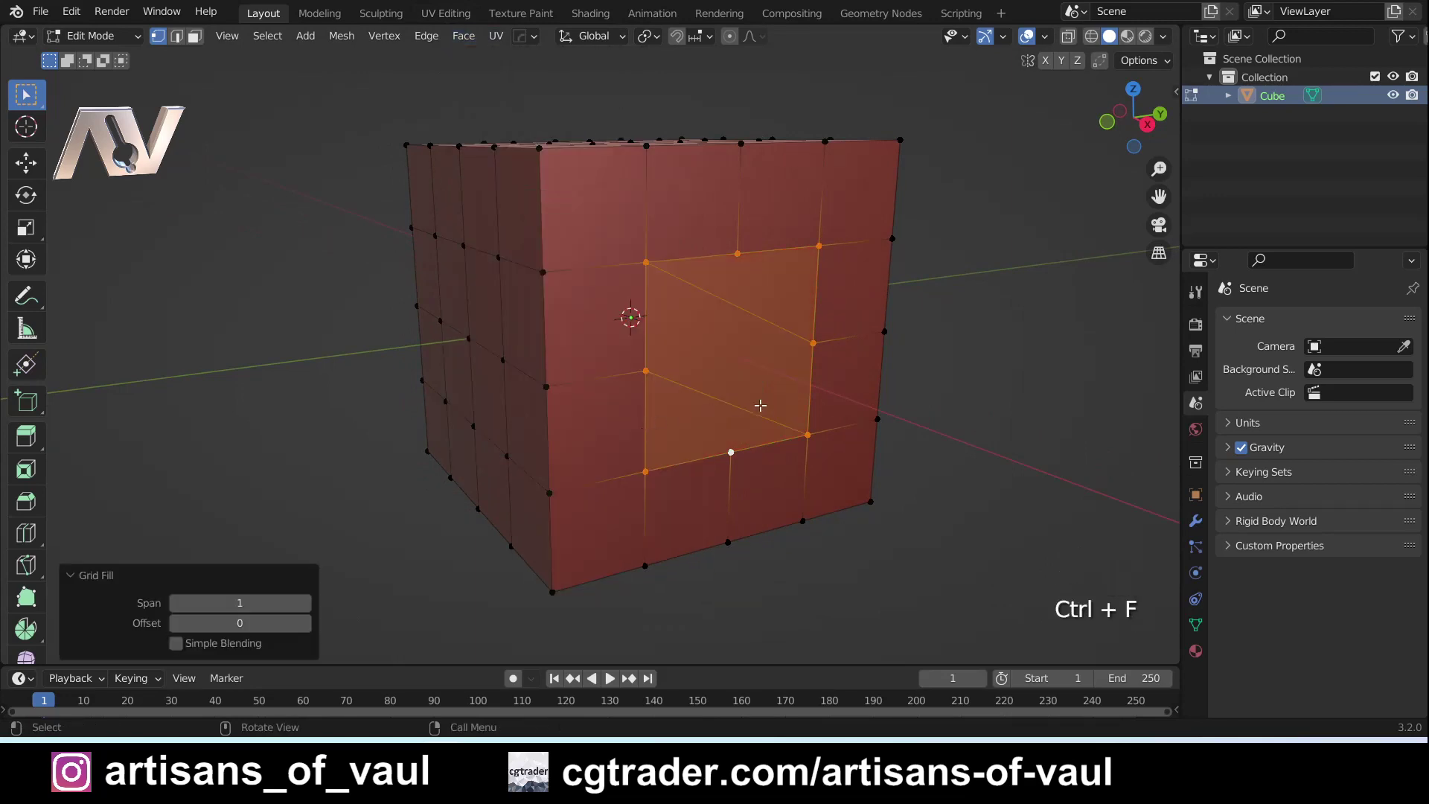
pyautogui.click(239, 603)
pyautogui.click(305, 603)
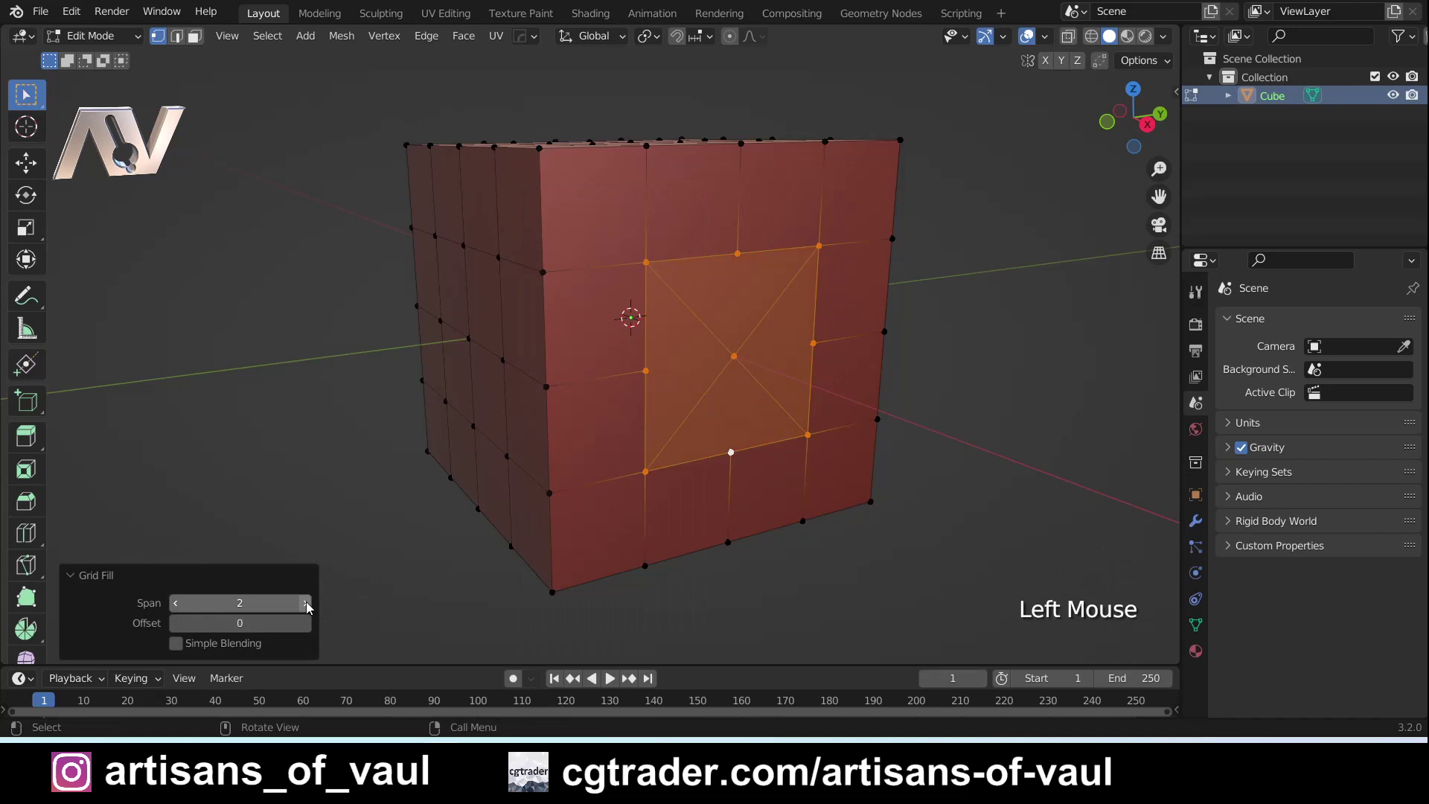
pyautogui.click(304, 623)
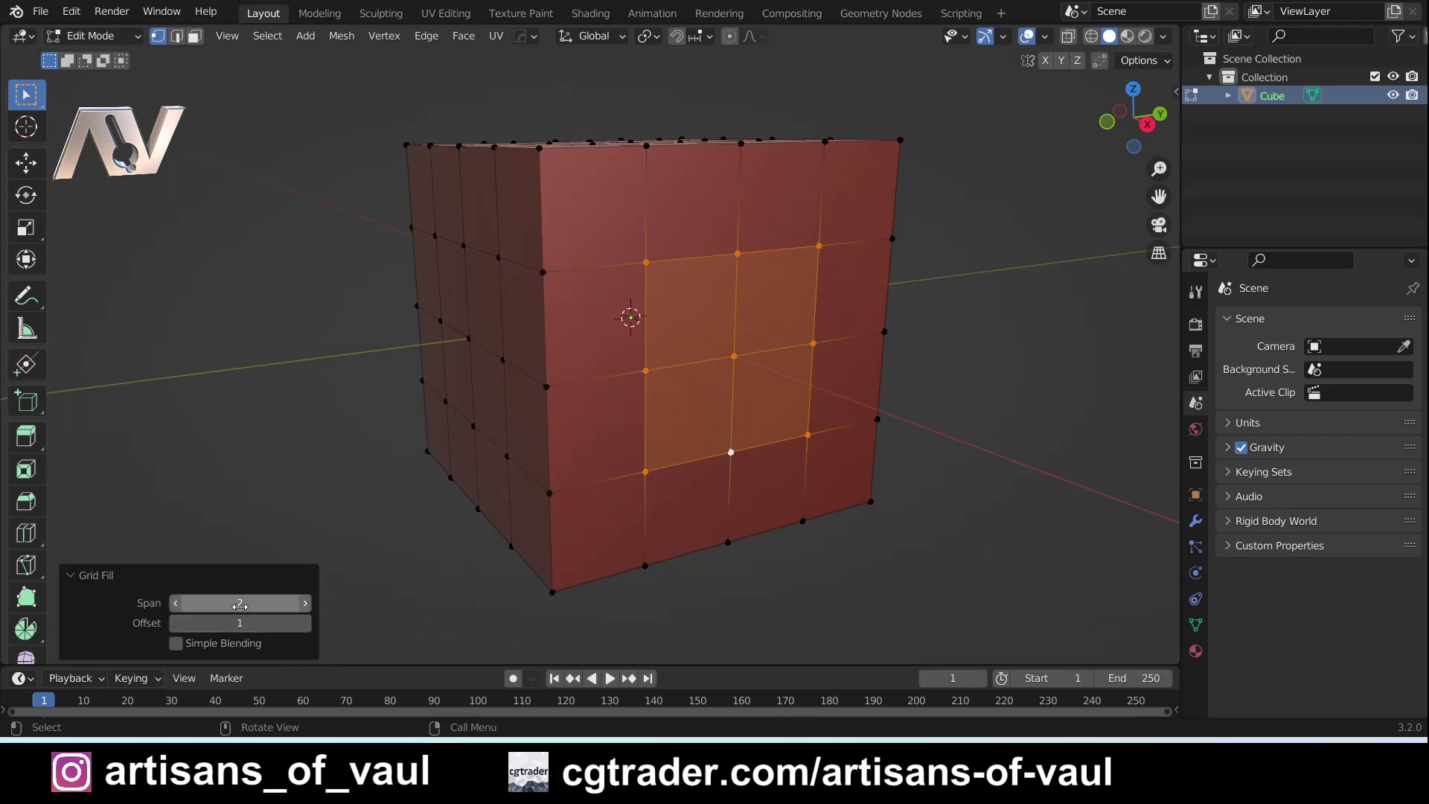
pyautogui.click(176, 623)
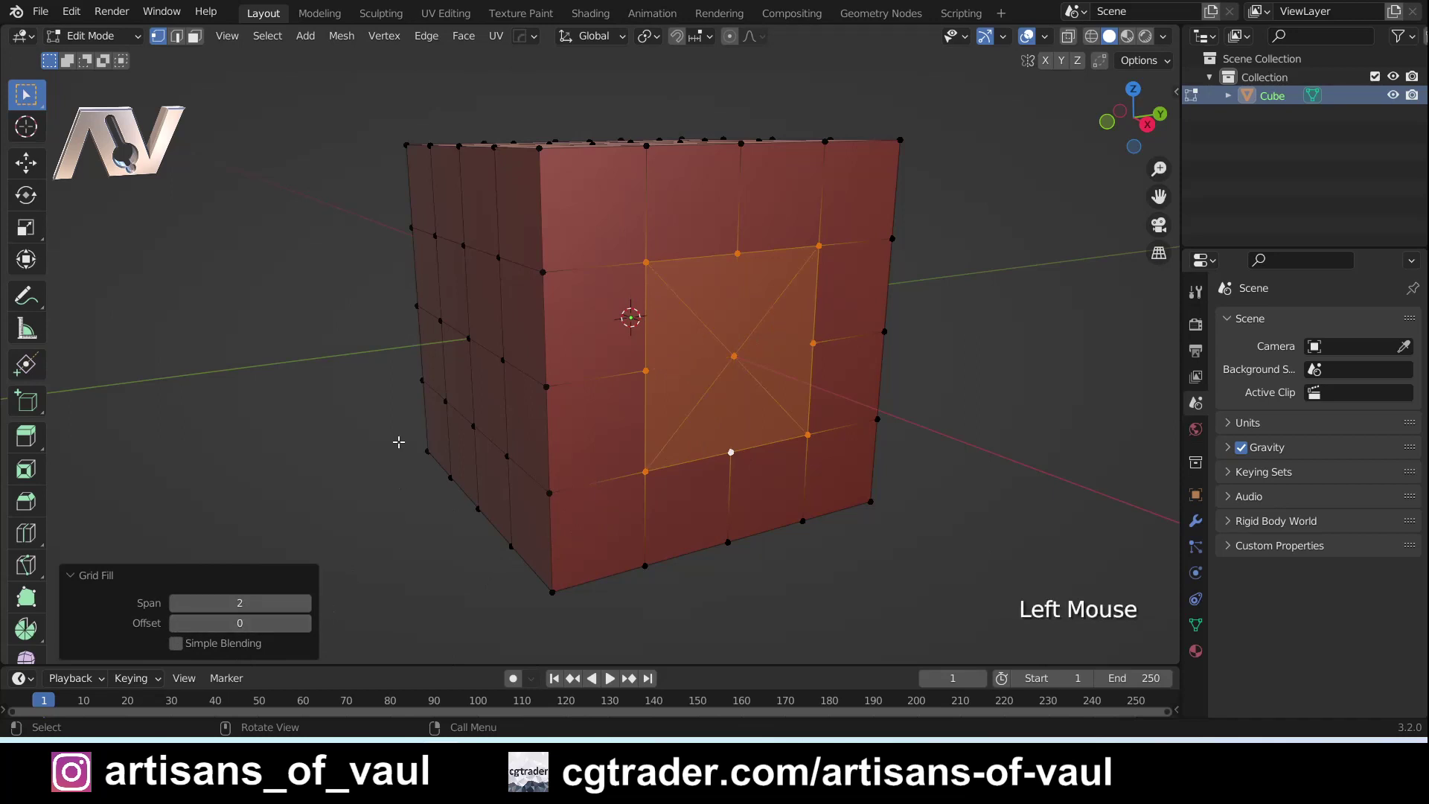
pyautogui.click(305, 623)
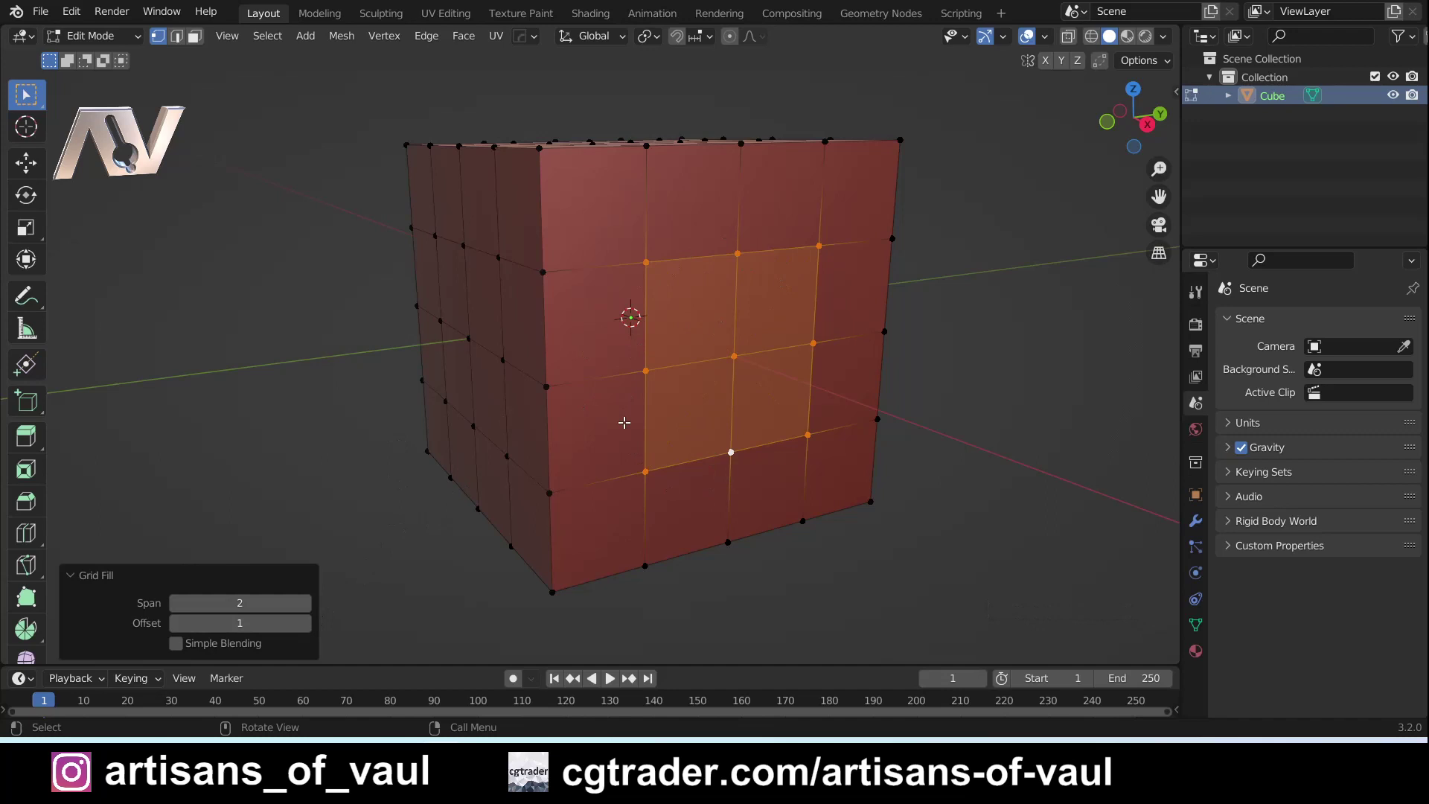
# - Return the cube to Object Mode and orbit to inspect the quad patch
pyautogui.press('Tab')
pyautogui.scroll(-2, 600, 292)
pyautogui.moveTo(600, 292)
pyautogui.mouseDown(button='middle')
pyautogui.moveTo(613, 342)
pyautogui.moveTo(608, 277)
pyautogui.mouseUp(button='middle')
pyautogui.press('Tab')
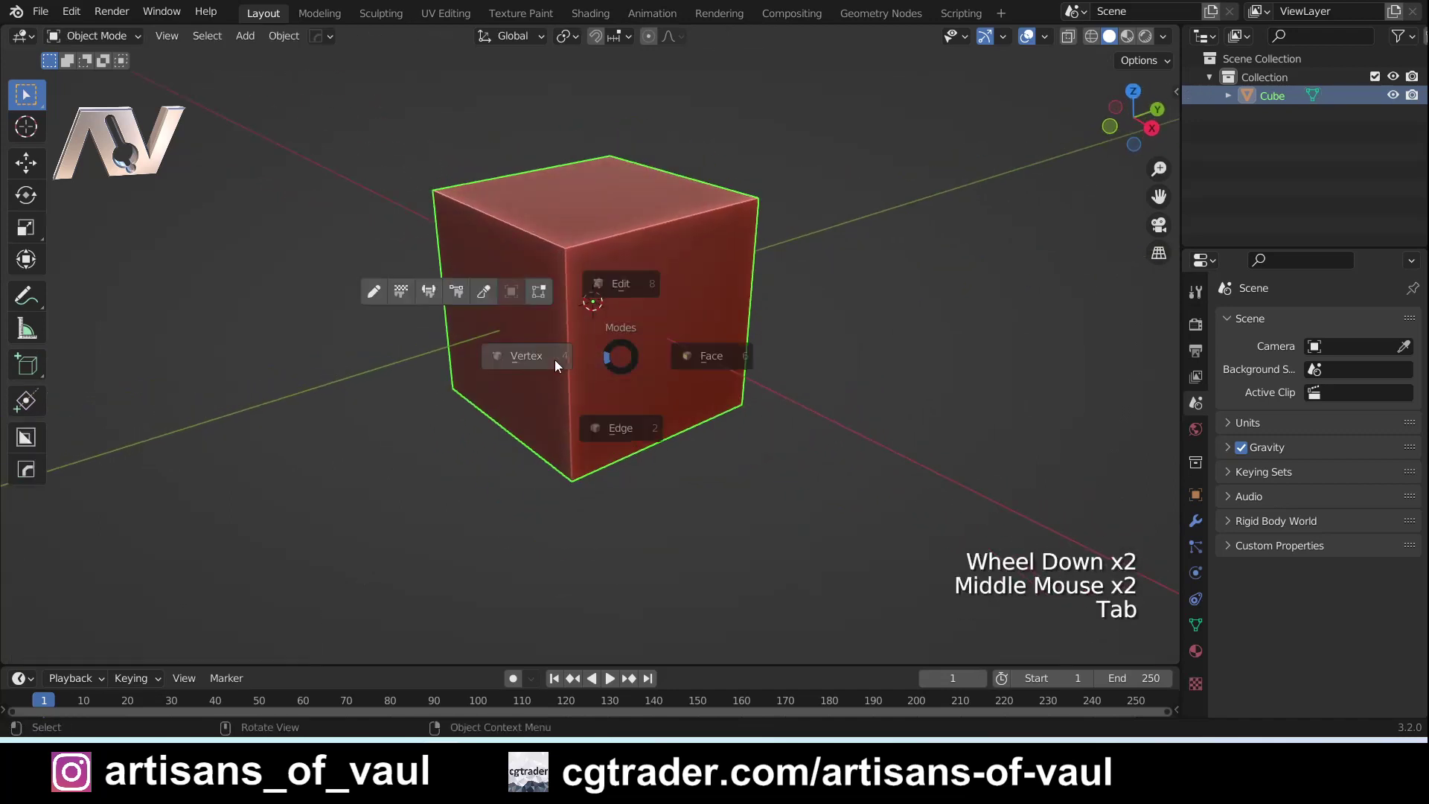
pyautogui.scroll(3, 504, 358)
pyautogui.moveTo(503, 357); pyautogui.dragTo(847, 446, button='middle')
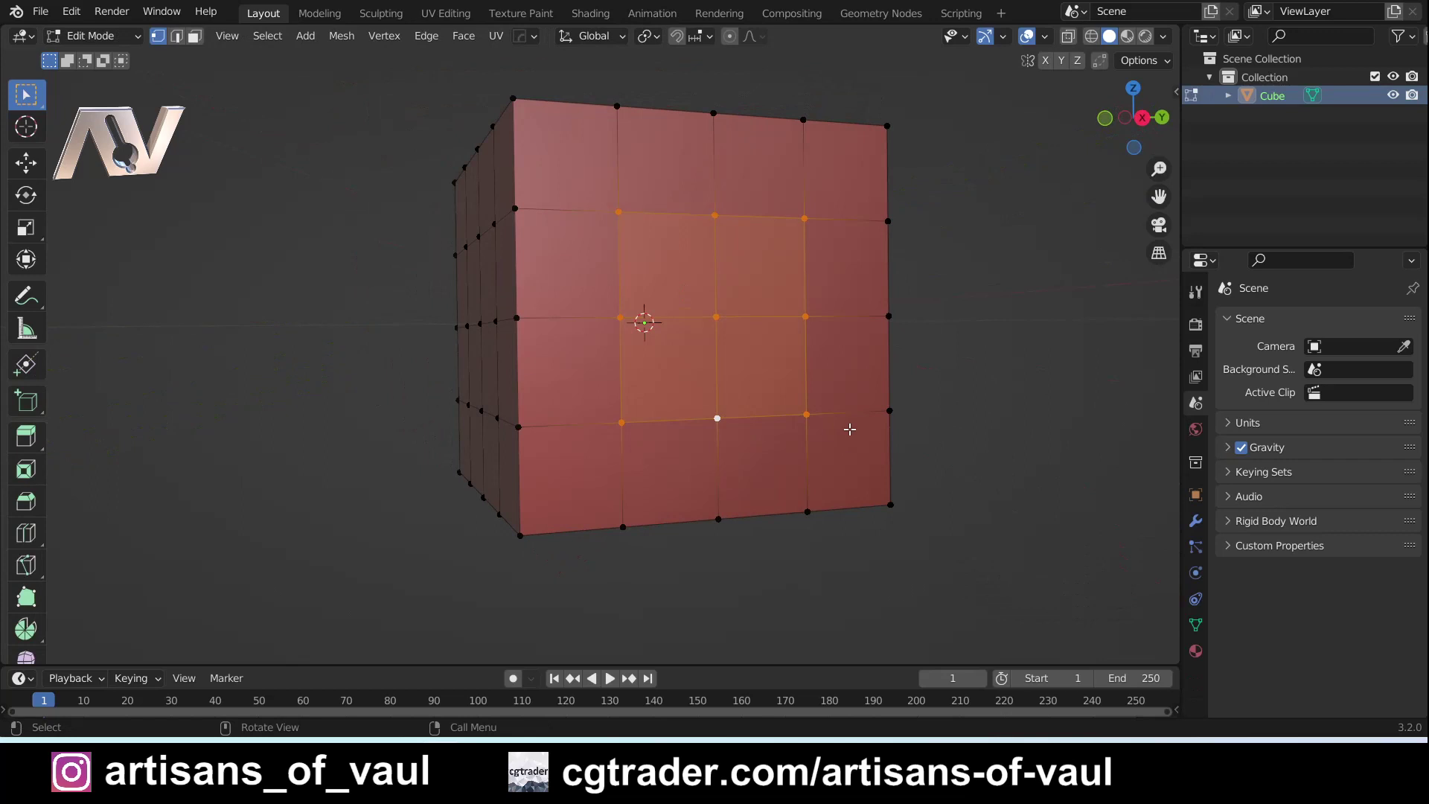
pyautogui.scroll(-2, 640, 320)
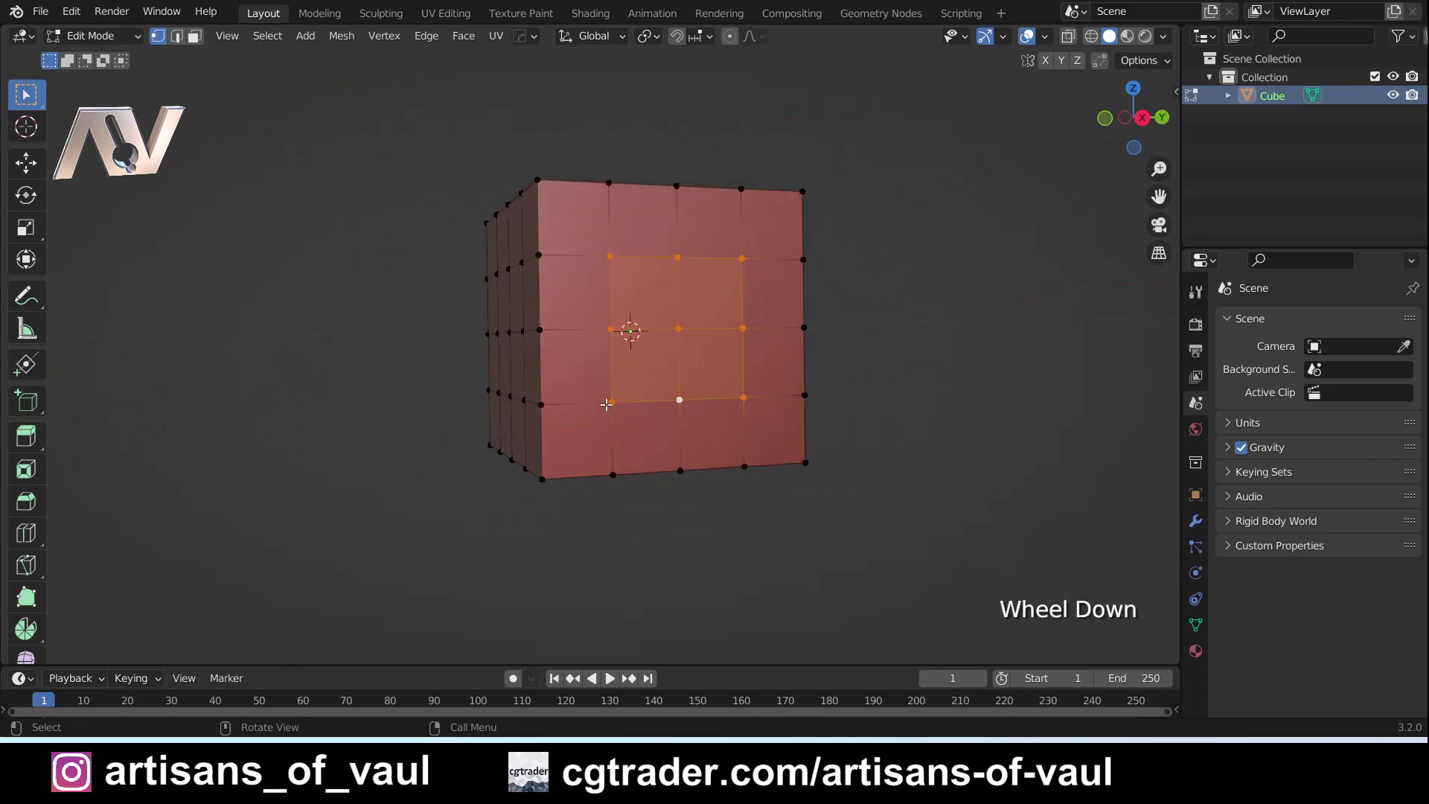
pyautogui.press('Tab')
pyautogui.scroll(-1, 601, 298)
pyautogui.moveTo(601, 297); pyautogui.dragTo(478, 437, button='middle')
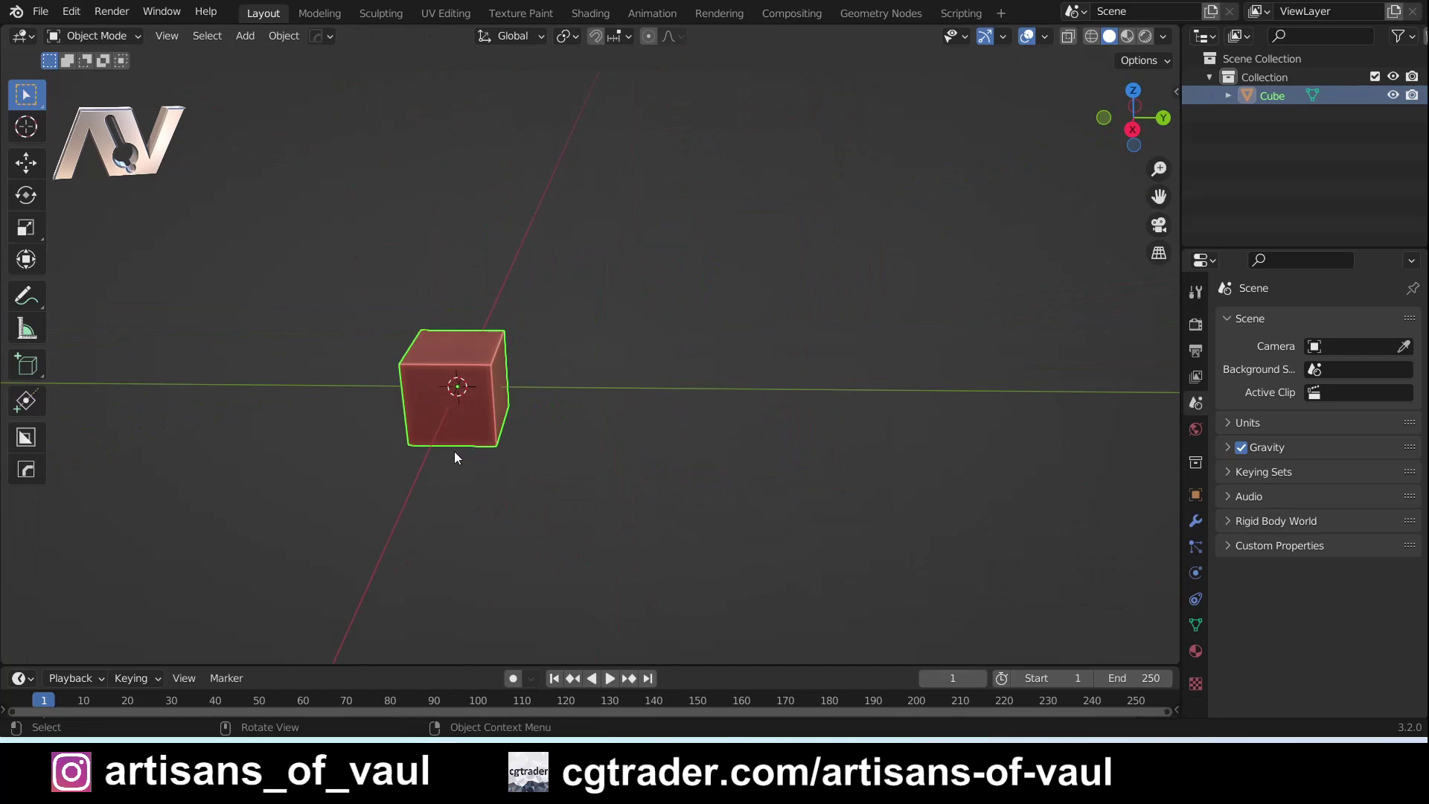
pyautogui.moveTo(485, 424)
pyautogui.mouseDown(button='middle')
pyautogui.moveTo(468, 481)
pyautogui.moveTo(468, 434)
pyautogui.mouseUp(button='middle')
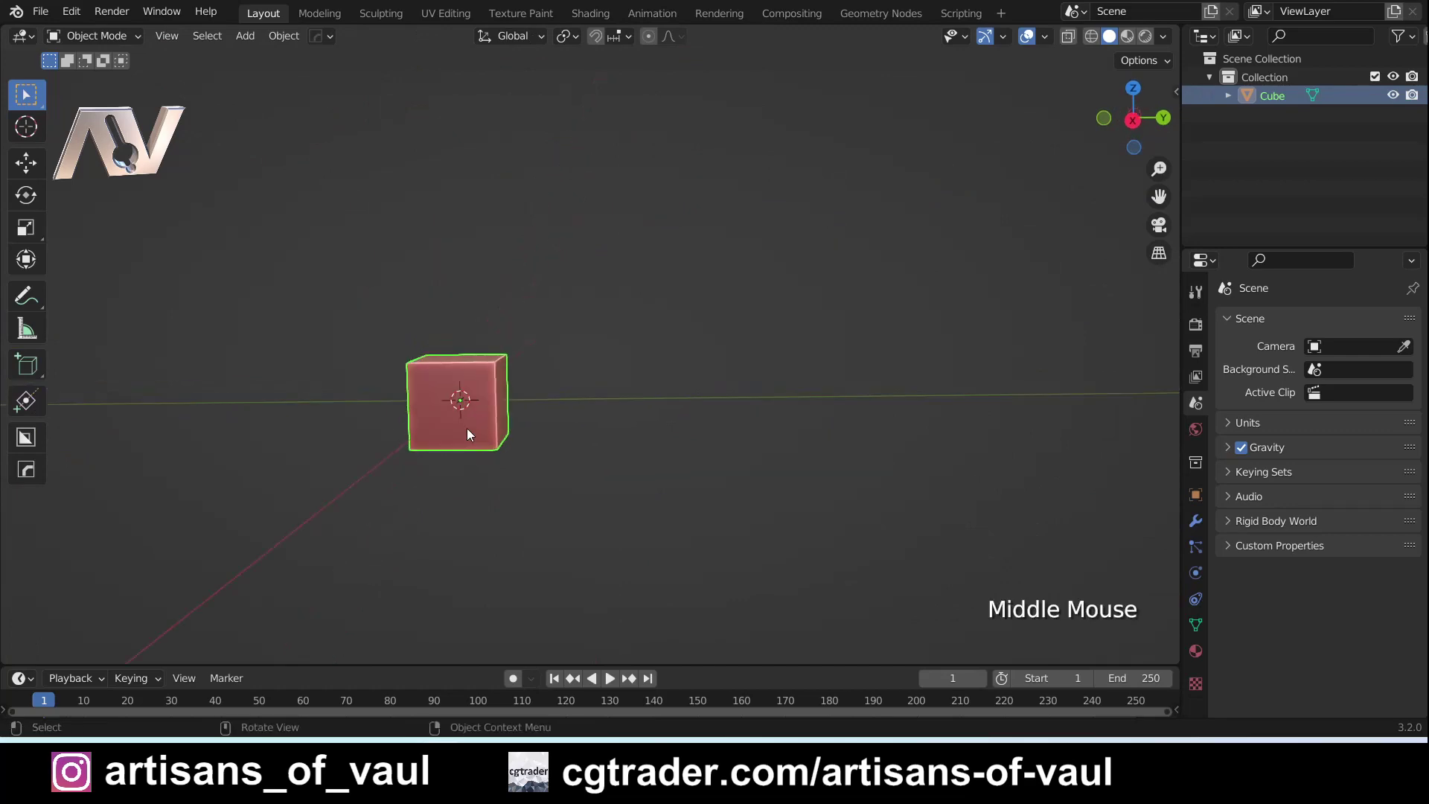
# - Add a quad sphere, move it up and right, and frame it in view
pyautogui.hotkey('shift', 's')
pyautogui.hotkey('shift', 'a')
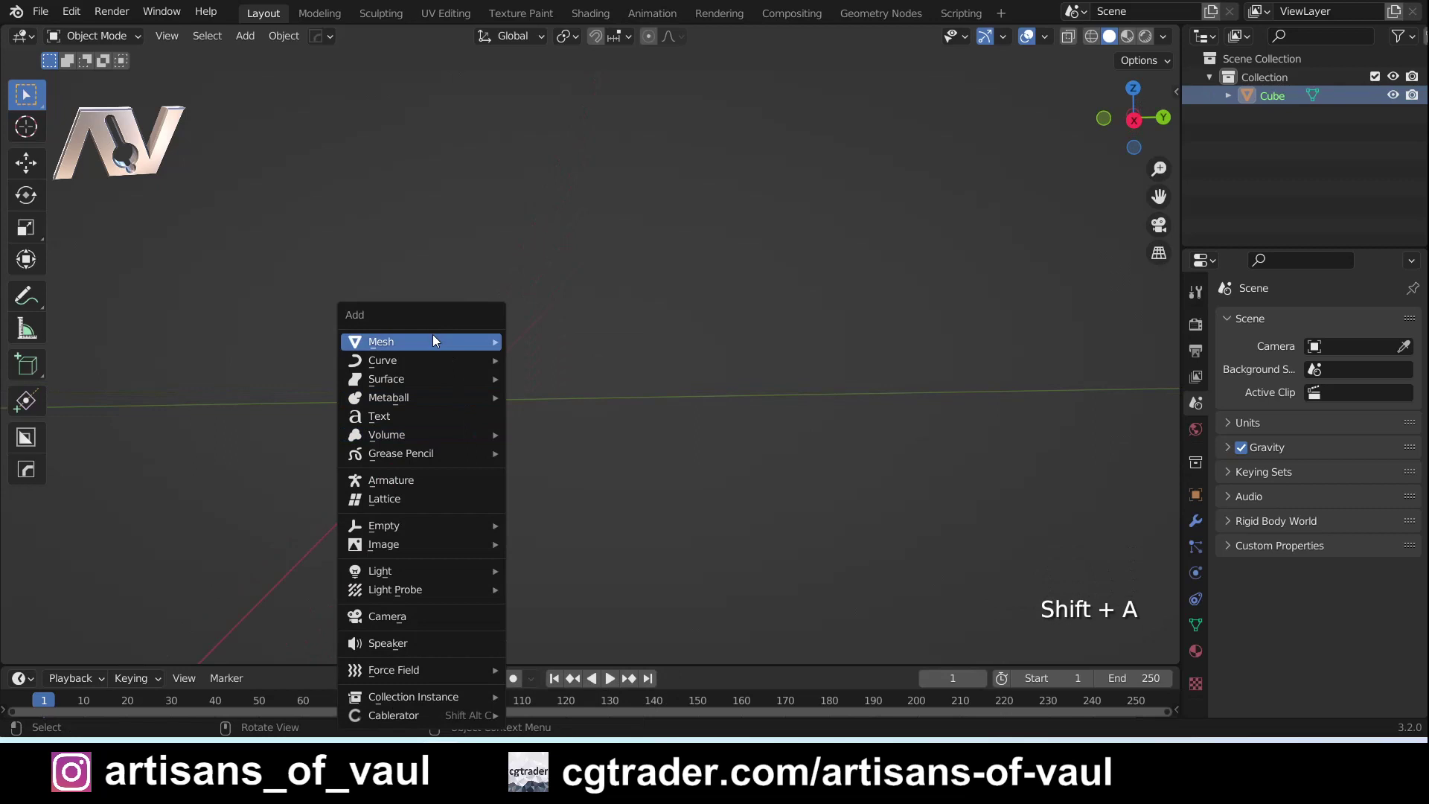
pyautogui.moveTo(433, 340)
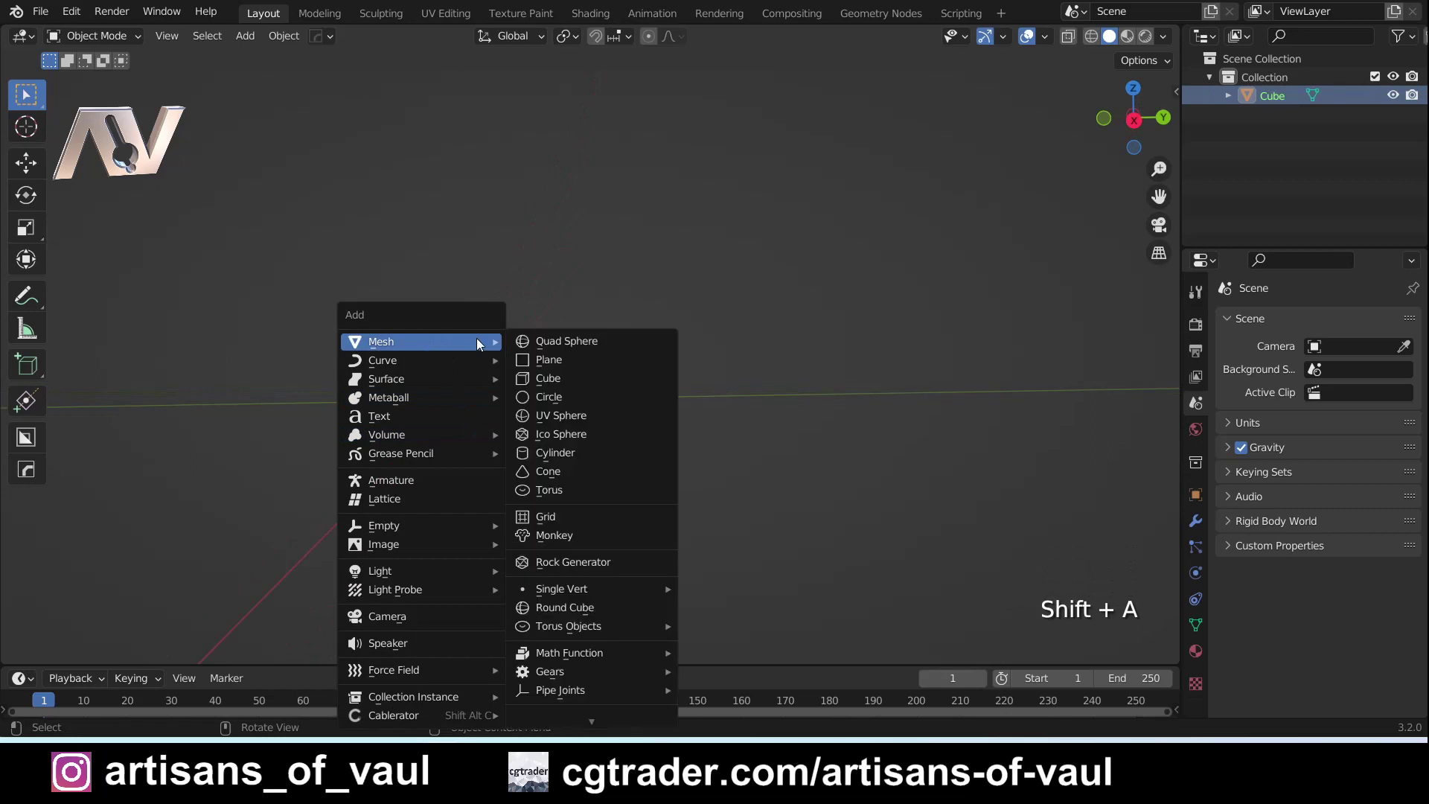
pyautogui.click(570, 341)
pyautogui.press('g')
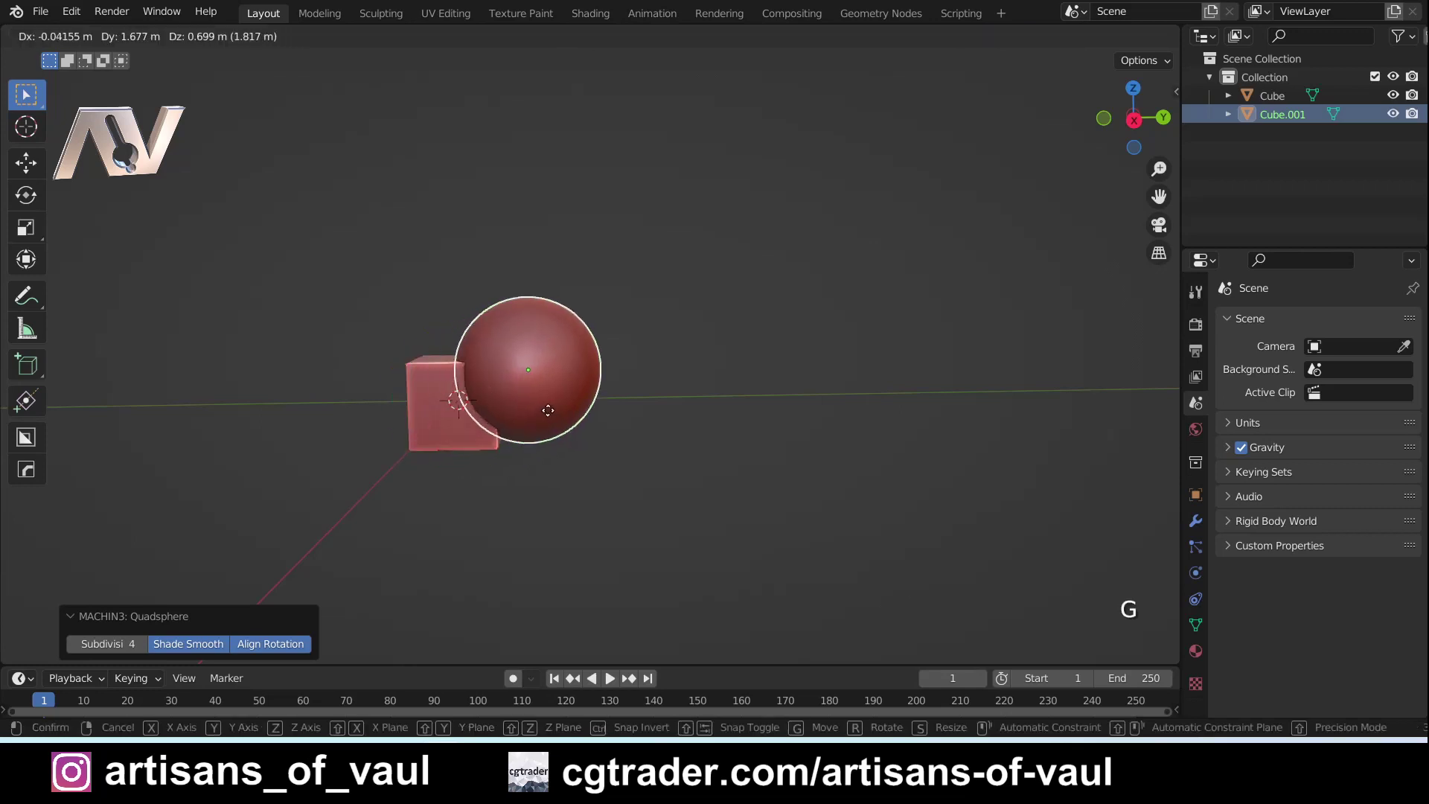
pyautogui.click(566, 469)
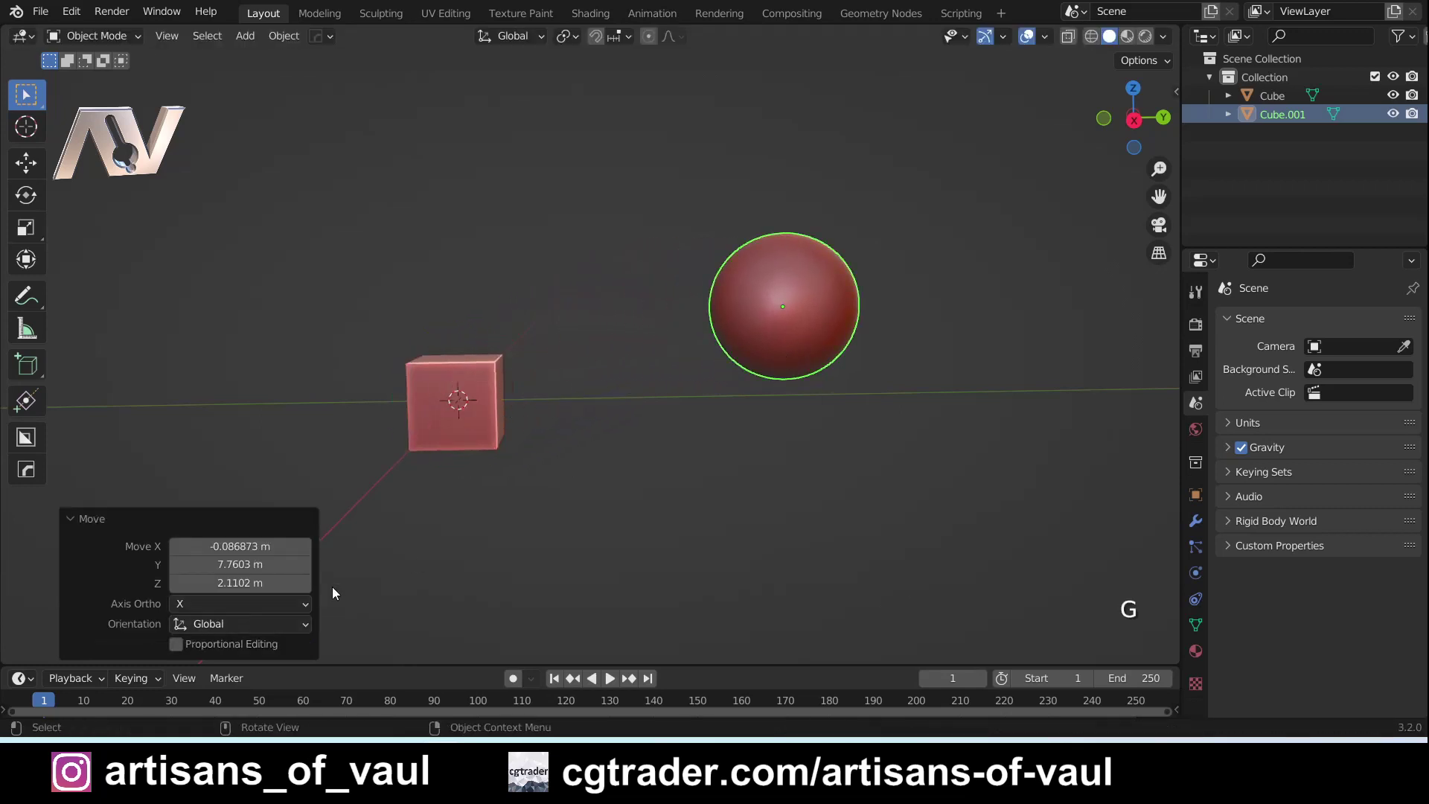
pyautogui.keyDown('shift'); pyautogui.moveTo(754, 359); pyautogui.dragTo(587, 408, button='middle'); pyautogui.keyUp('shift')
pyautogui.scroll(3, 708, 456)
pyautogui.scroll(1, 784, 453)
pyautogui.keyDown('shift'); pyautogui.moveTo(784, 452); pyautogui.dragTo(638, 404, button='middle'); pyautogui.keyUp('shift')
# - Box-select a square patch of the sphere's vertices and delete them to open a hole
pyautogui.press('Tab')
pyautogui.moveTo(497, 402); pyautogui.dragTo(599, 335, button='middle')
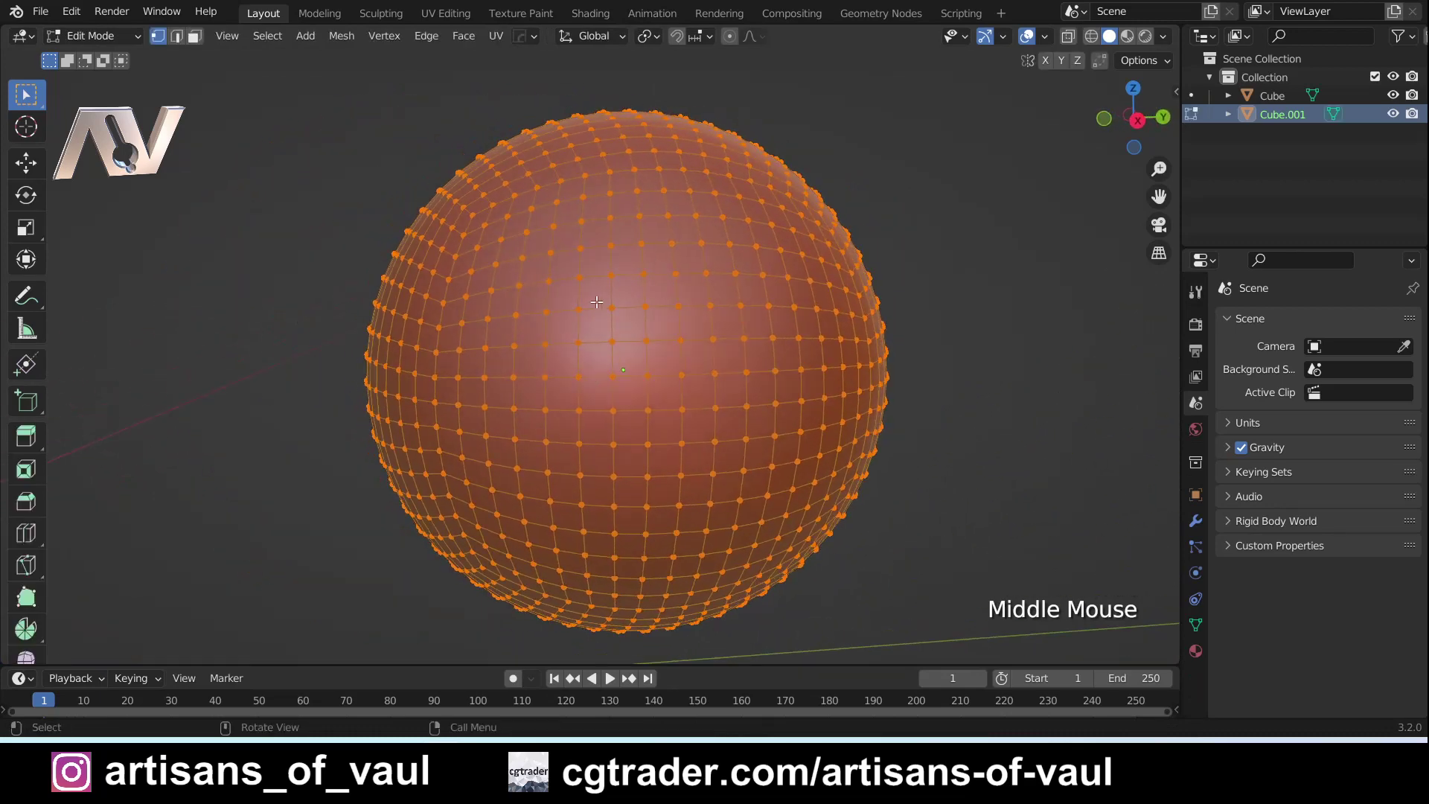
pyautogui.moveTo(599, 294); pyautogui.dragTo(757, 454)
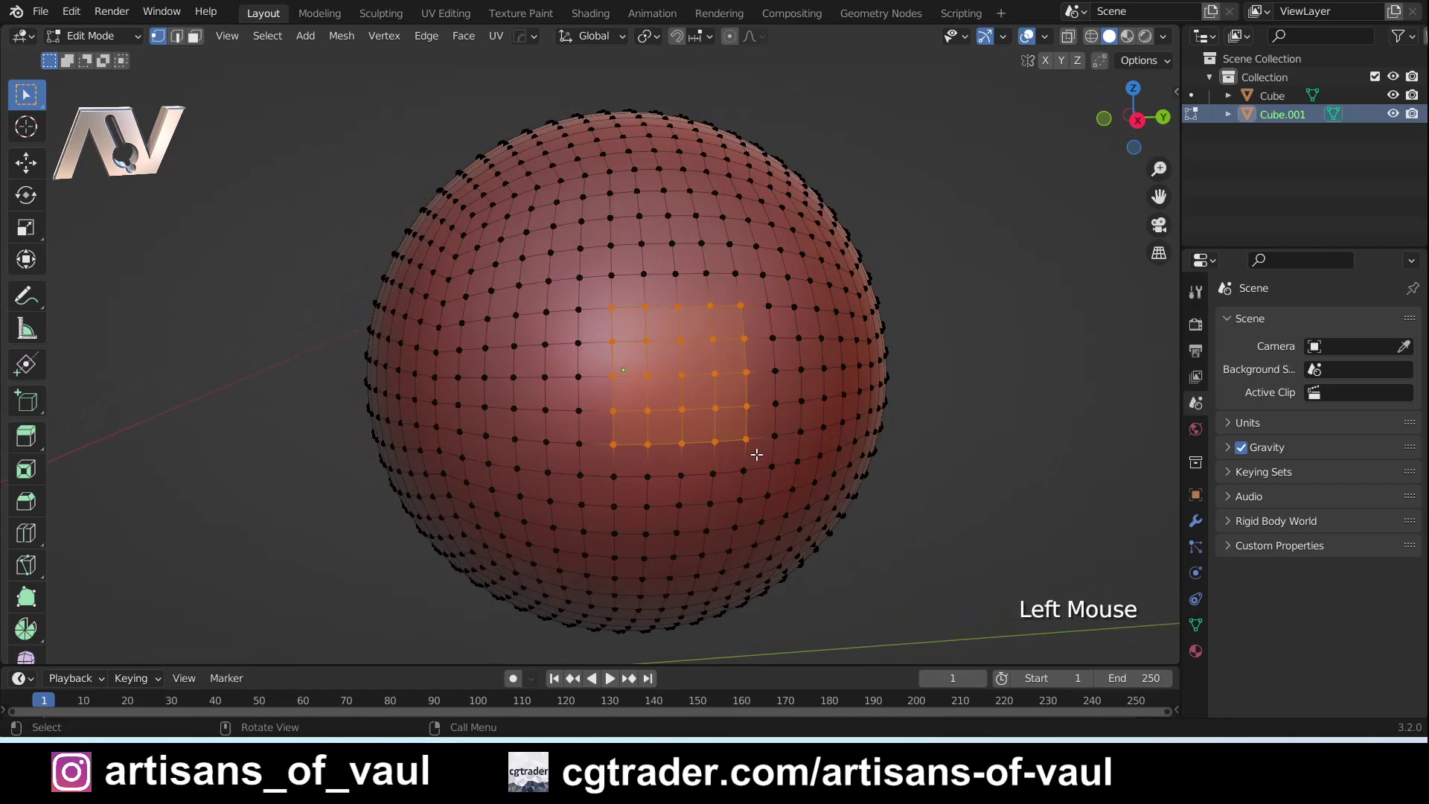
pyautogui.press('Delete')
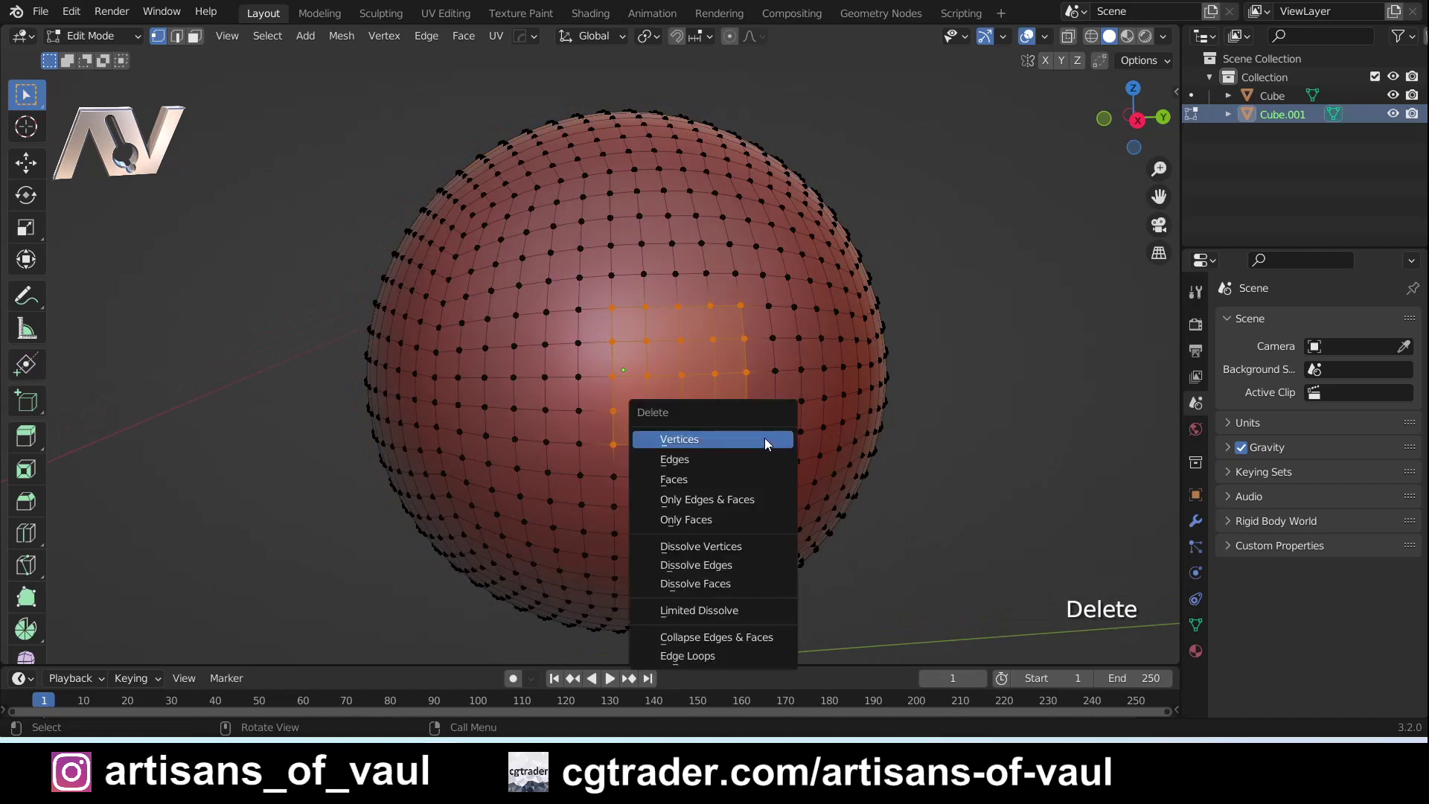
pyautogui.click(765, 439)
# - Select the hole's boundary edge loop and Grid Fill it with quads
pyautogui.moveTo(765, 439); pyautogui.dragTo(612, 376, button='middle')
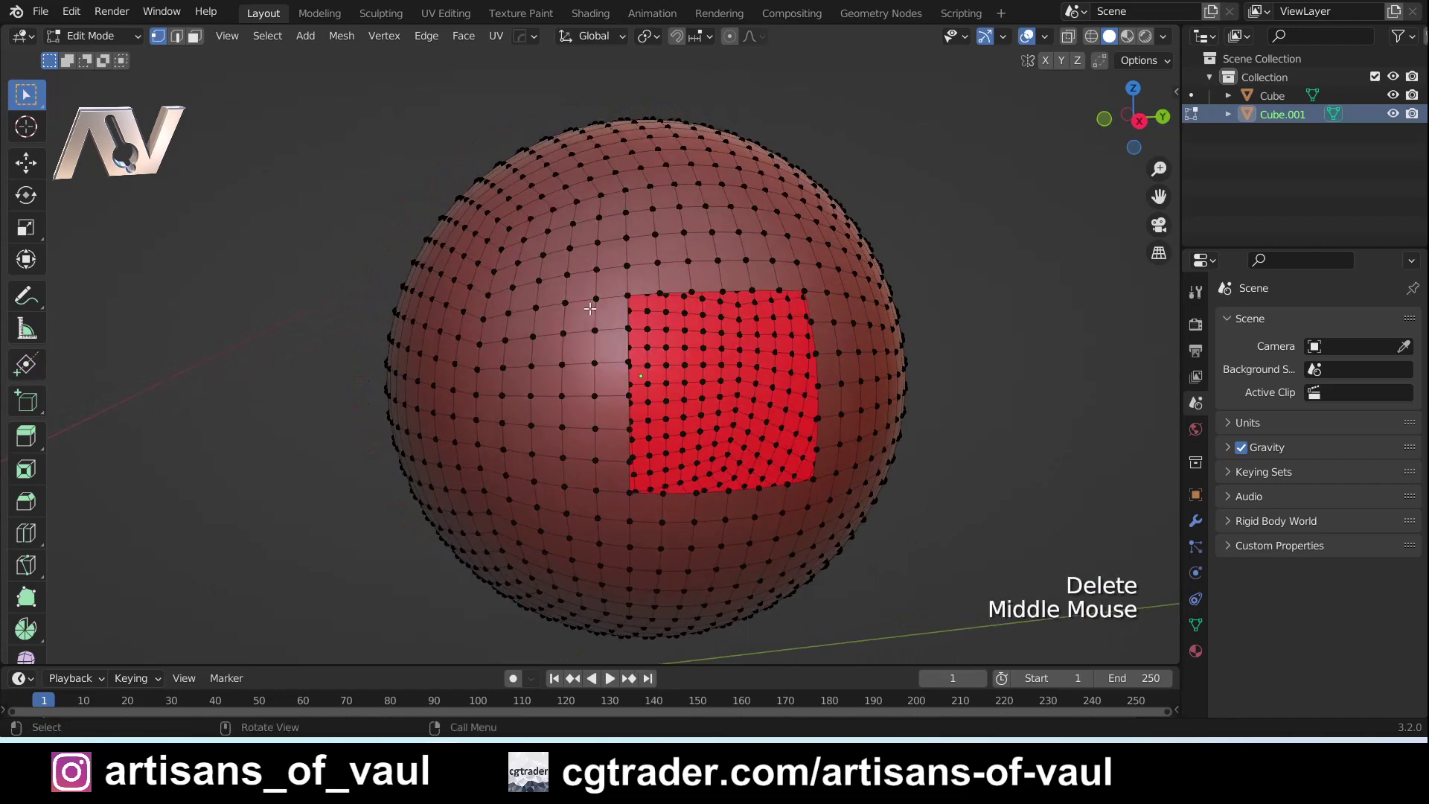
pyautogui.keyDown('alt'); pyautogui.click(627, 316); pyautogui.keyUp('alt')
pyautogui.keyDown('shift'); pyautogui.moveTo(704, 405); pyautogui.dragTo(674, 396, button='middle'); pyautogui.keyUp('shift')
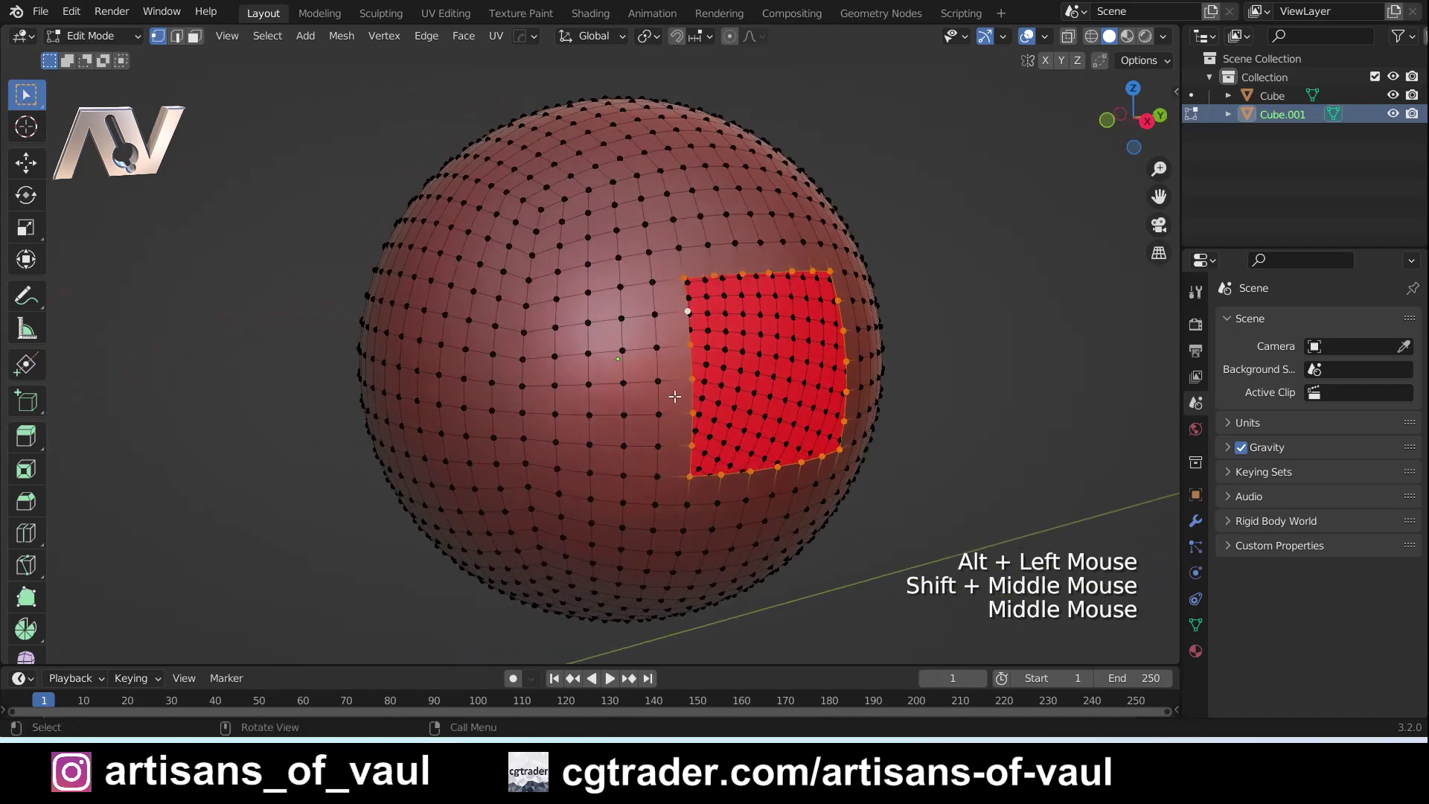
pyautogui.hotkey('ctrl', 'f')
pyautogui.click(674, 396)
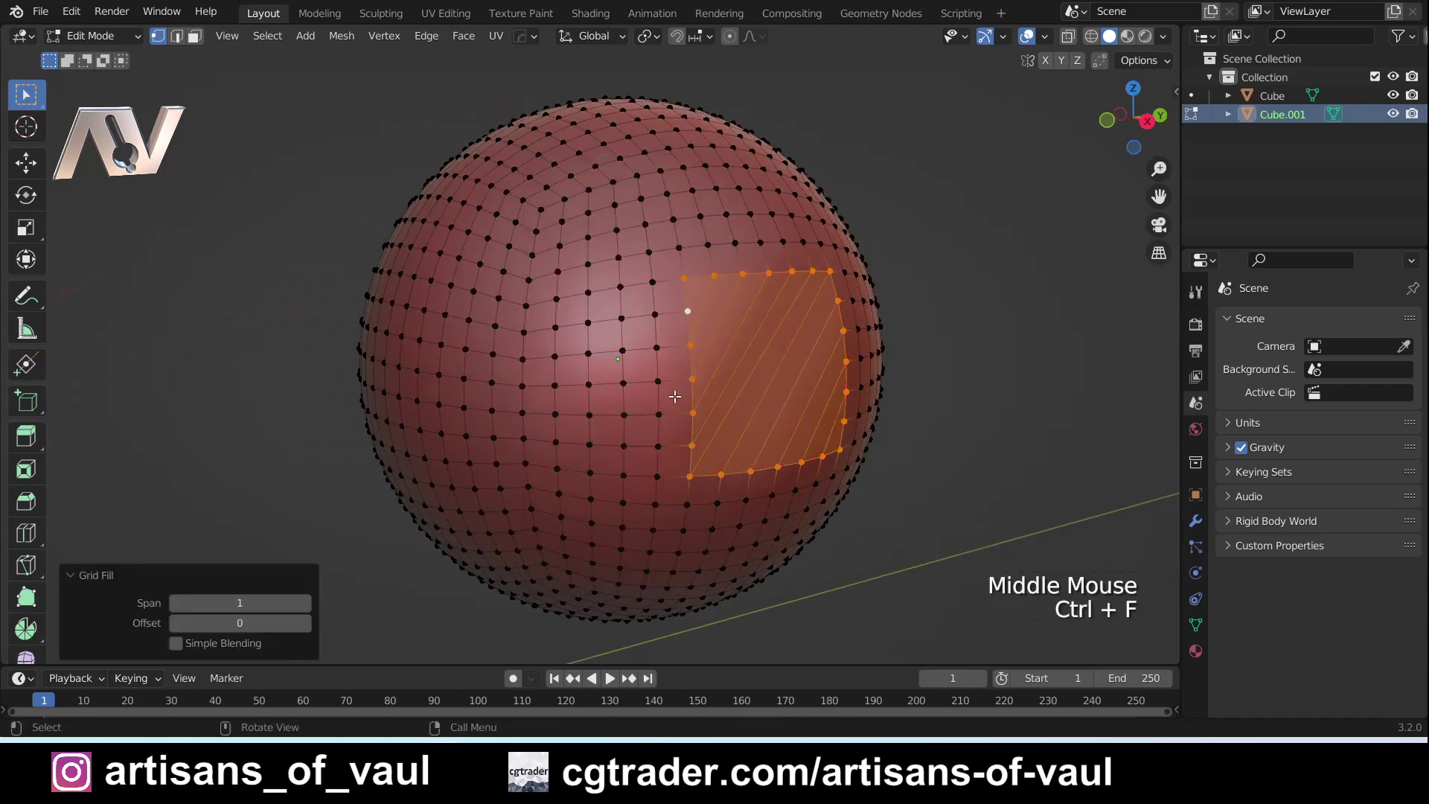
pyautogui.scroll(2, 764, 416)
pyautogui.keyDown('shift'); pyautogui.moveTo(764, 416); pyautogui.dragTo(623, 431, button='middle'); pyautogui.keyUp('shift')
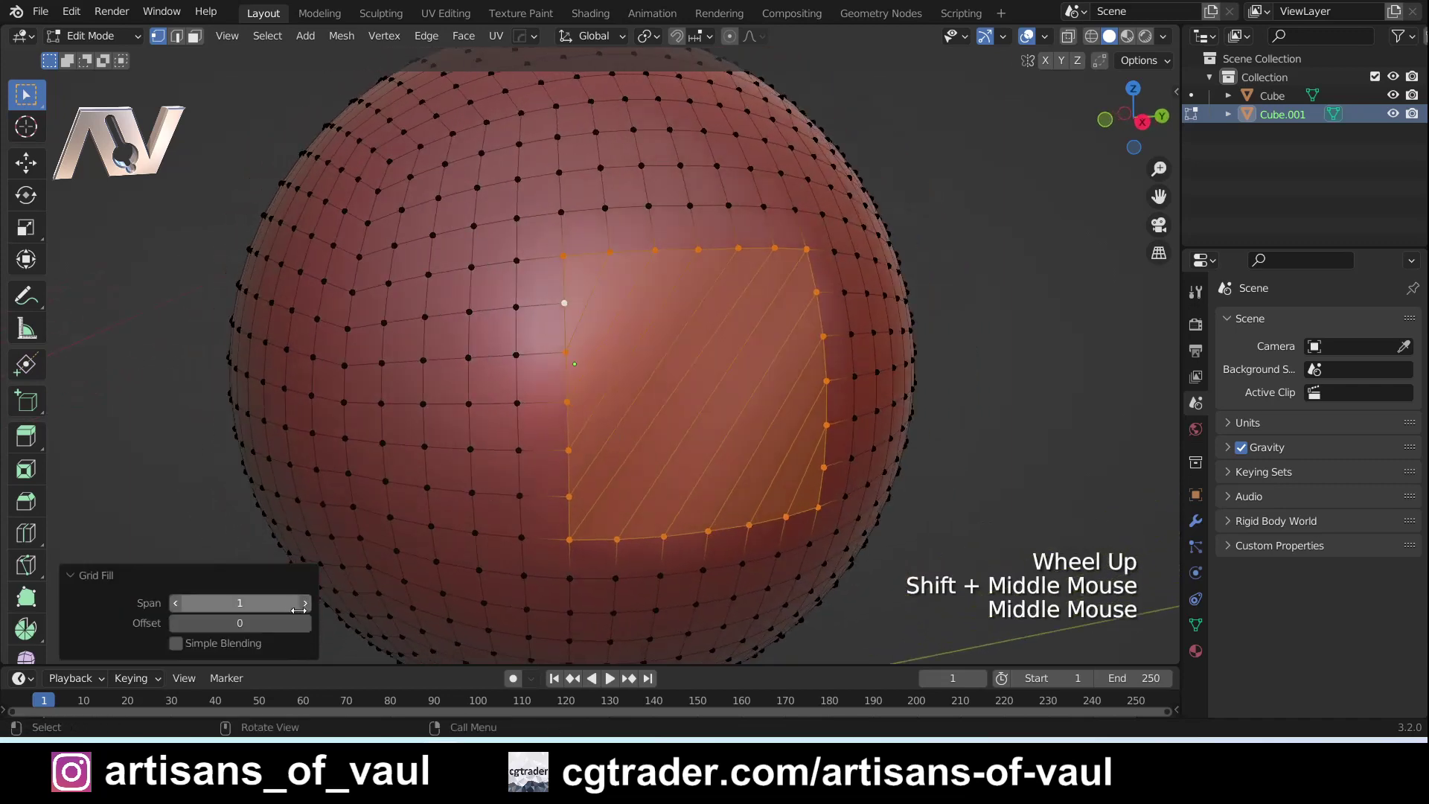
# - Set the Grid Fill span to 6 and offset to 1, then orbit to check the patch
pyautogui.click(305, 603)
pyautogui.click(305, 602)
pyautogui.click(305, 602)
pyautogui.click(306, 602)
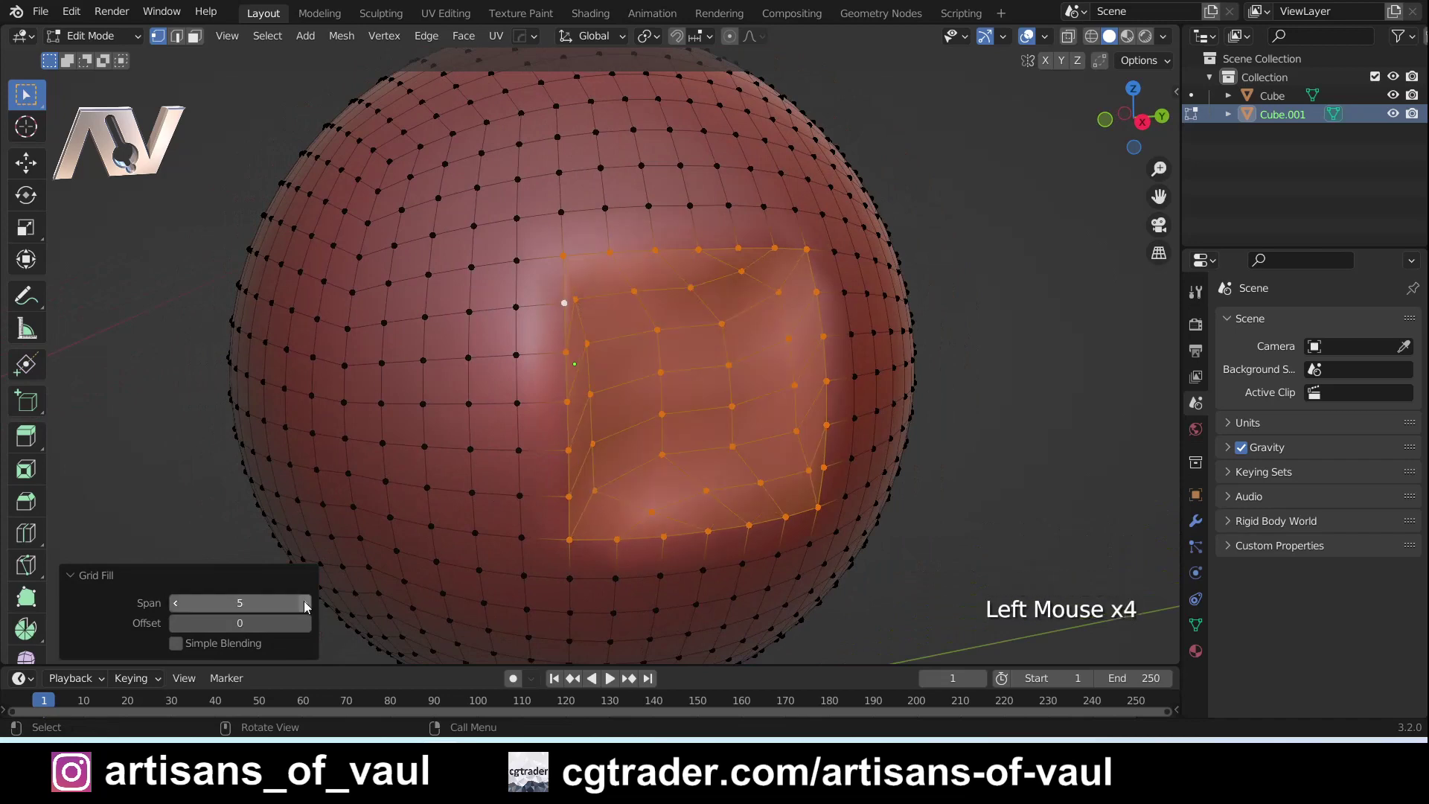
pyautogui.click(305, 603)
pyautogui.click(305, 603)
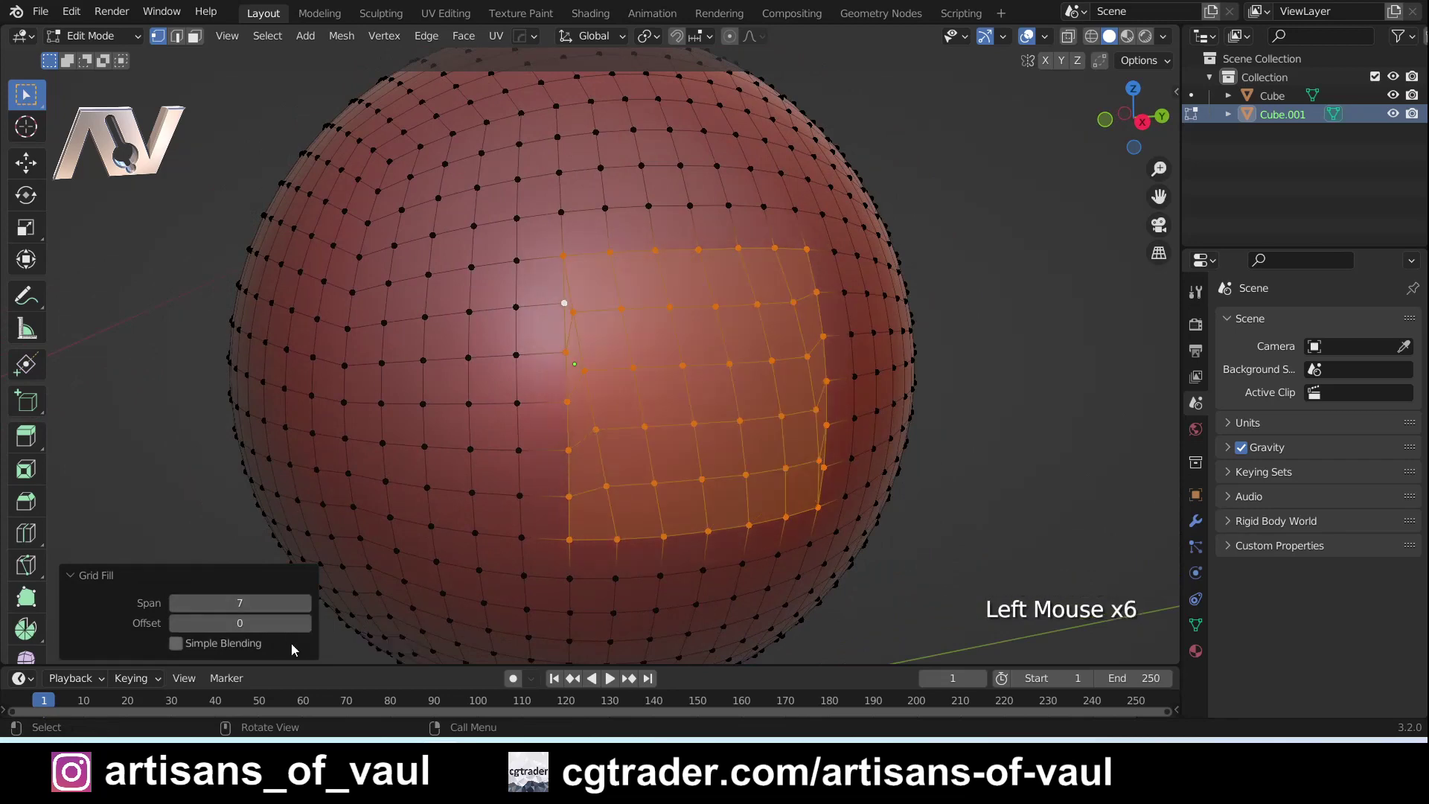
pyautogui.click(306, 624)
pyautogui.click(176, 602)
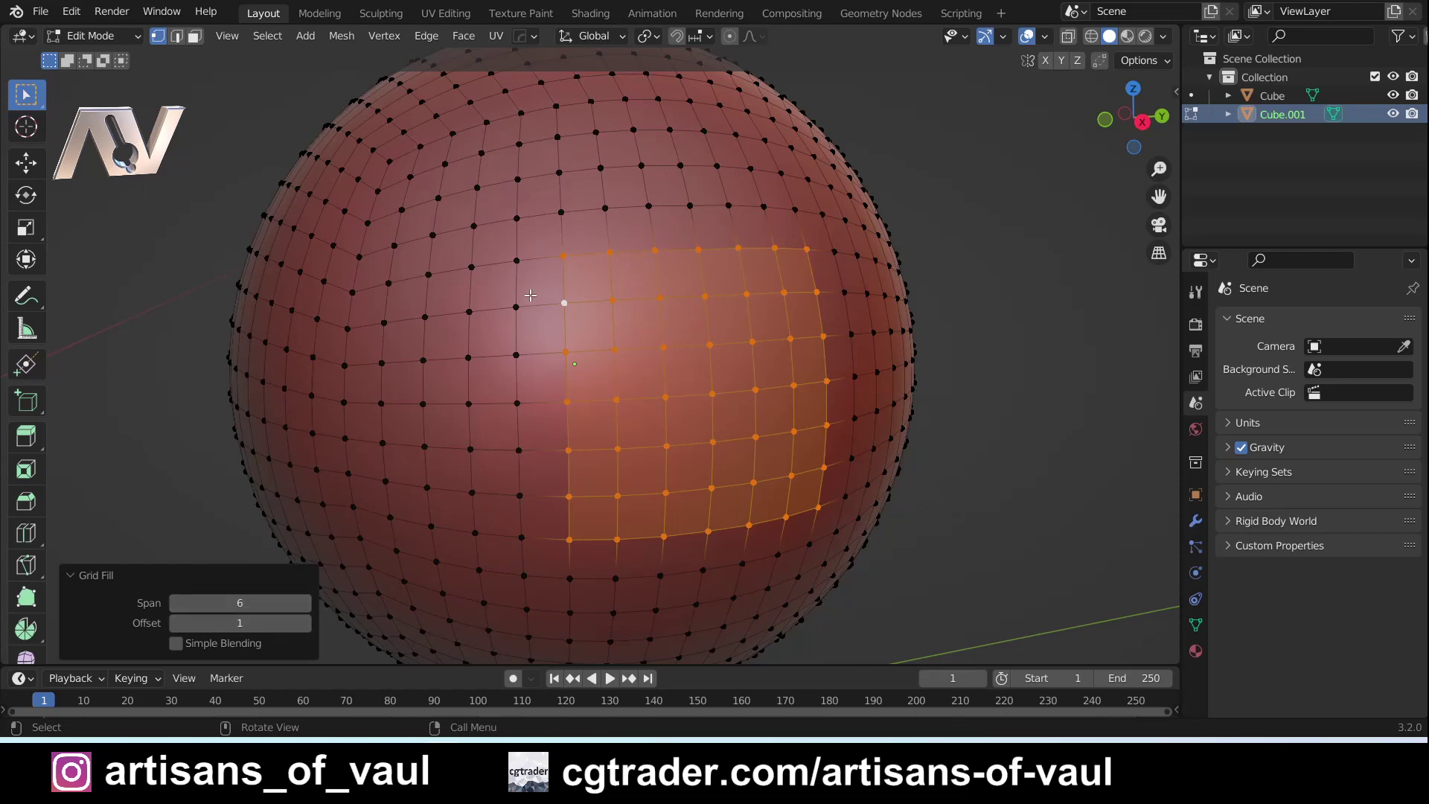
pyautogui.moveTo(561, 417); pyautogui.dragTo(761, 484, button='middle')
pyautogui.moveTo(623, 267); pyautogui.dragTo(403, 328, button='middle')
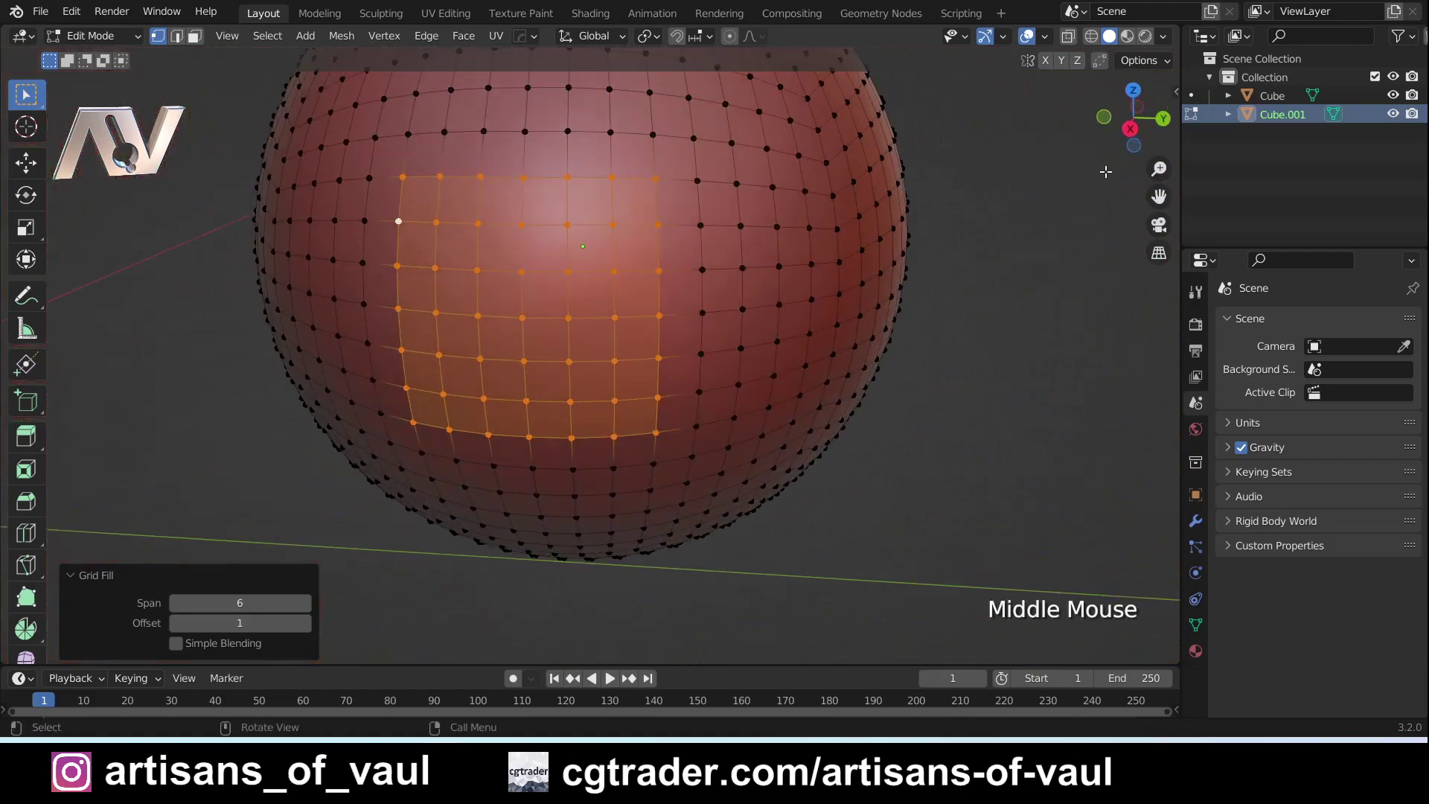
# - Inspect the filled grid in front wireframe view, then switch back to solid shading
pyautogui.click(1126, 132)
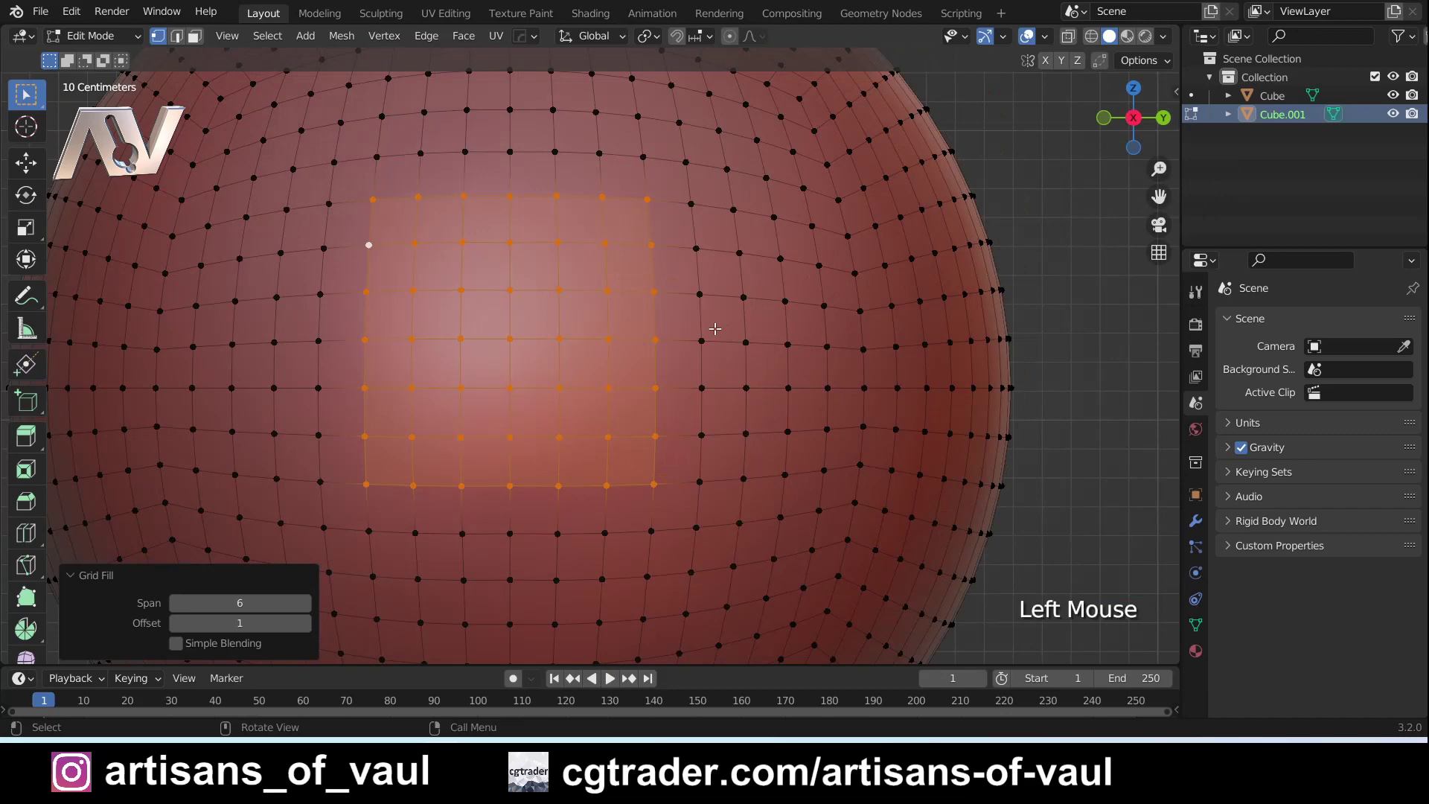
pyautogui.hotkey('shift', 'z')
pyautogui.keyDown('shift'); pyautogui.moveTo(570, 320); pyautogui.dragTo(669, 335, button='middle'); pyautogui.keyUp('shift')
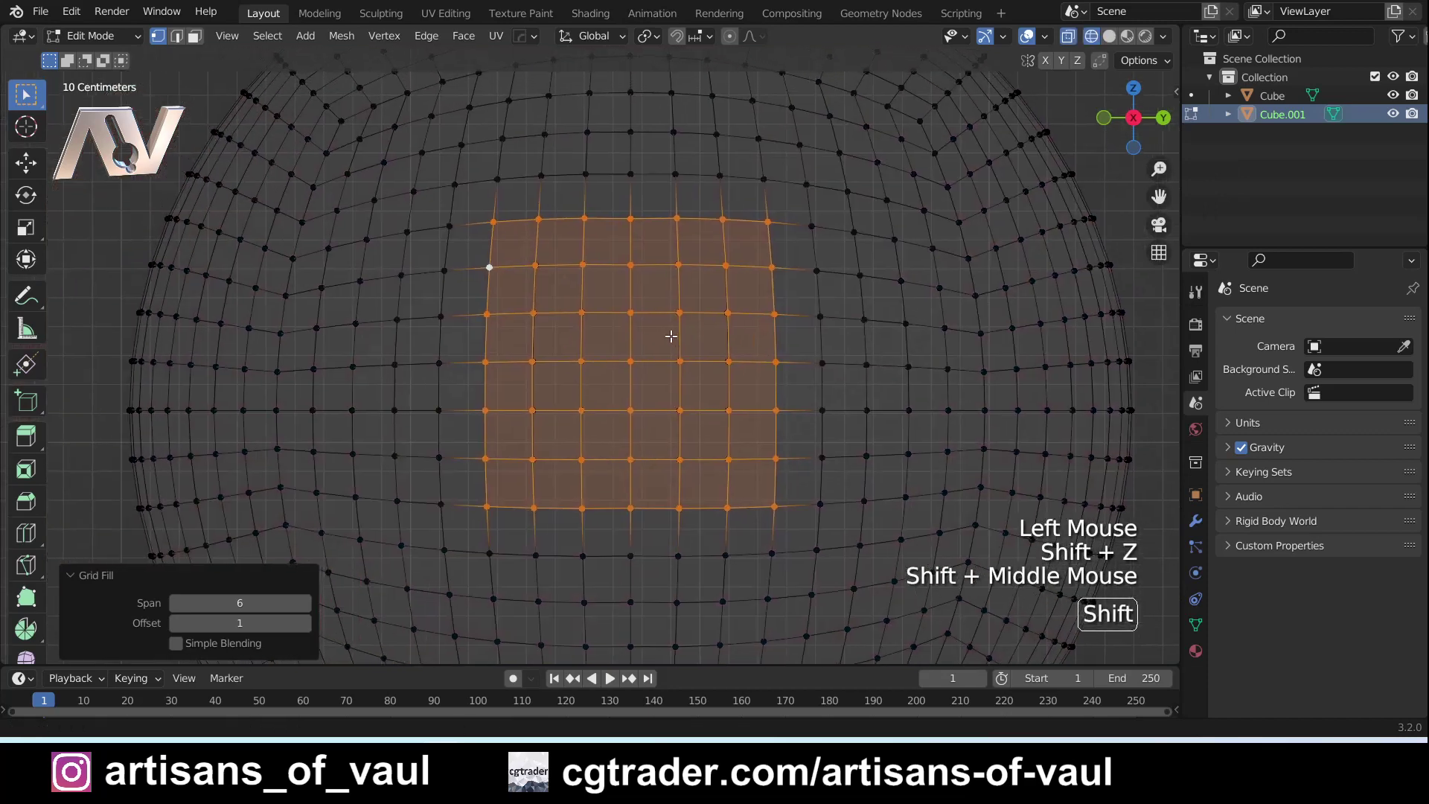
pyautogui.scroll(4, 663, 334)
pyautogui.scroll(2, 568, 342)
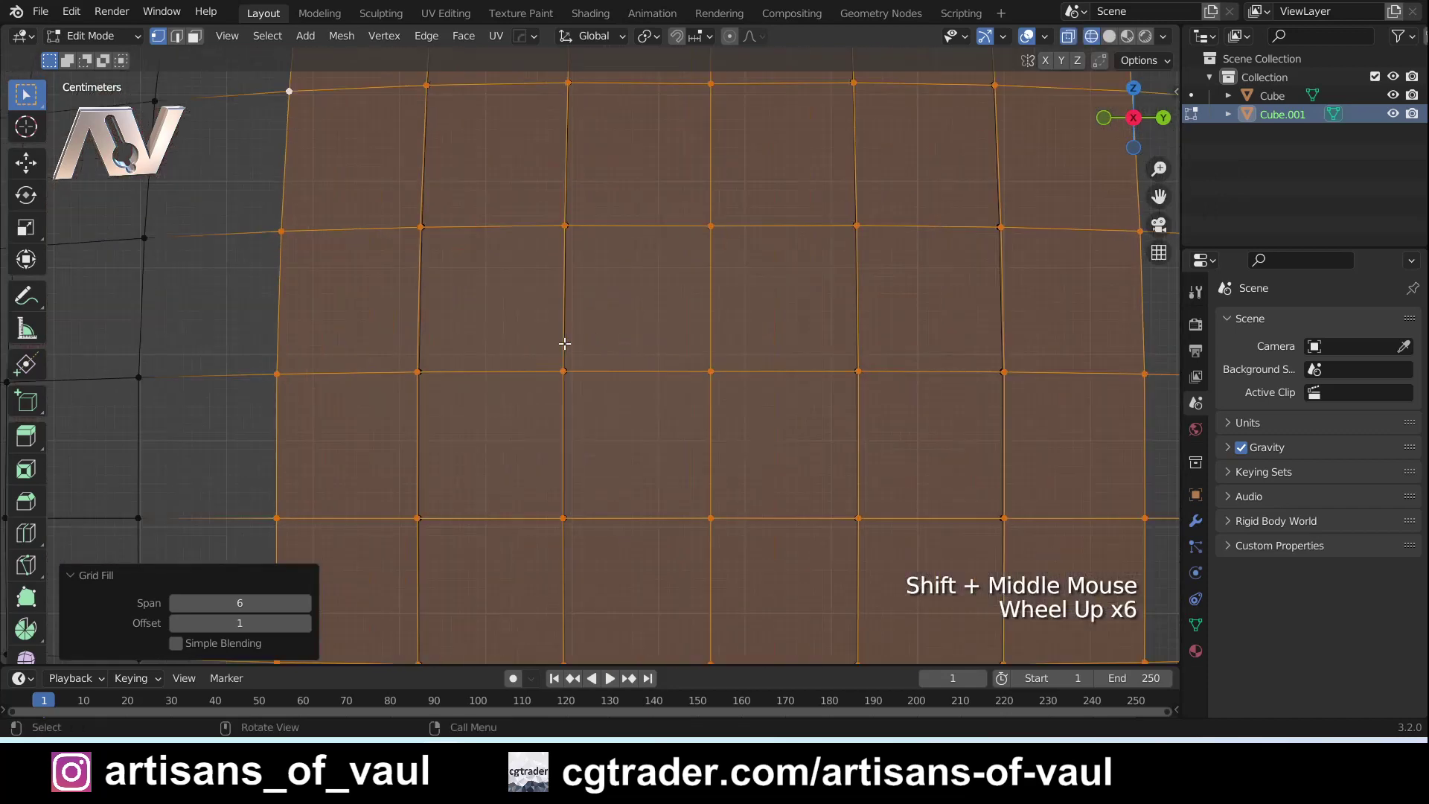
pyautogui.keyDown('shift'); pyautogui.moveTo(450, 354); pyautogui.dragTo(529, 370, button='middle'); pyautogui.keyUp('shift')
pyautogui.scroll(2, 499, 369)
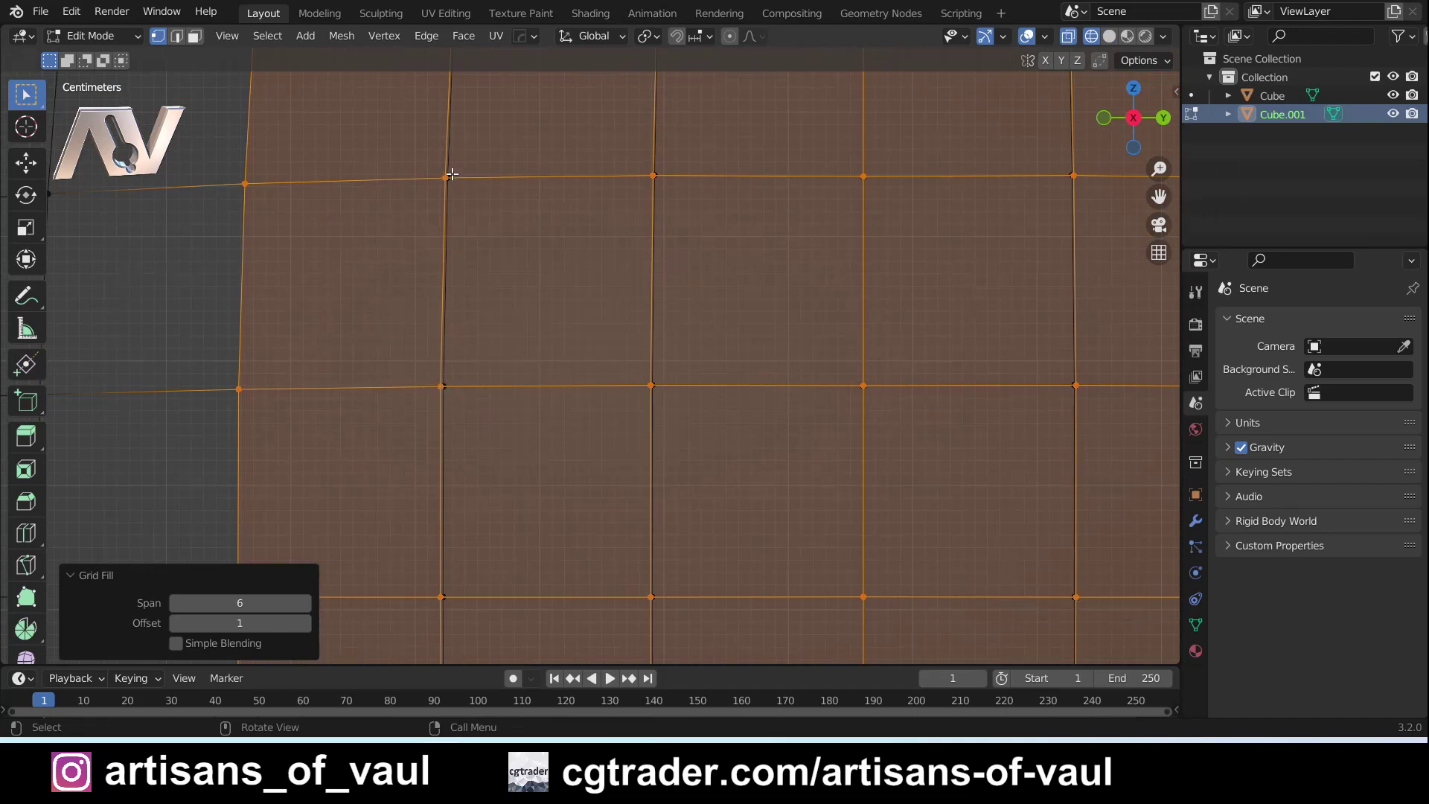
pyautogui.scroll(-5, 446, 379)
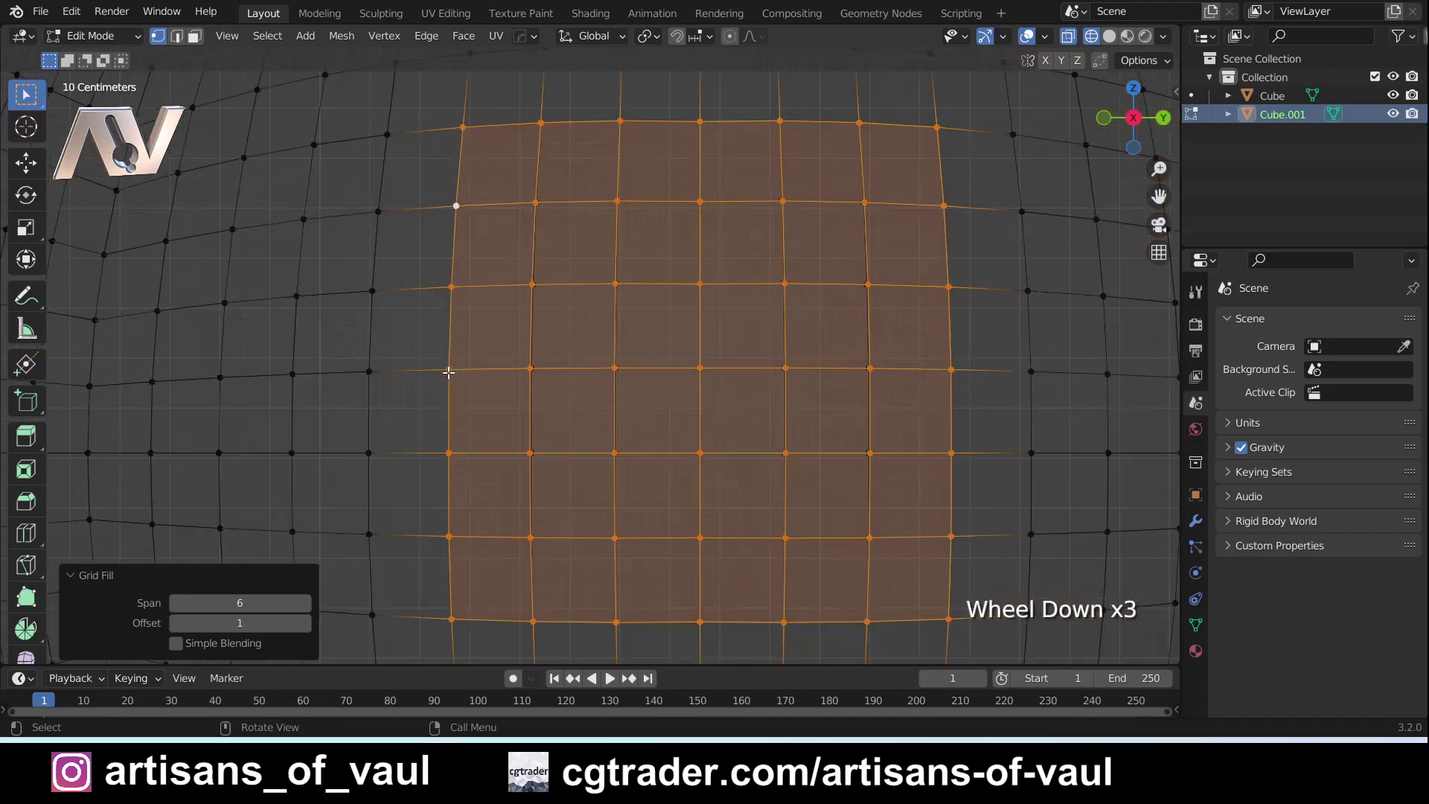
pyautogui.hotkey('shift', 'z')
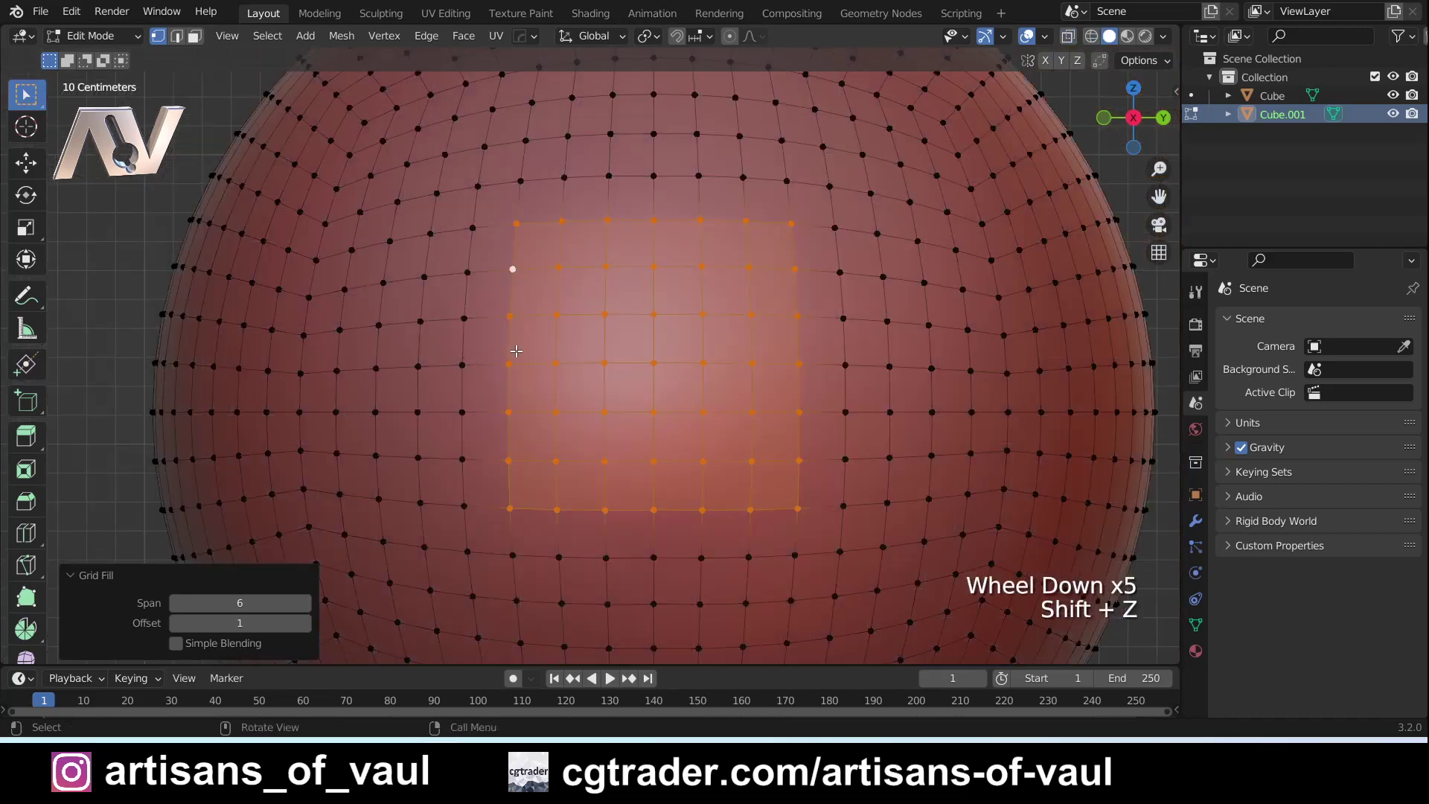
pyautogui.scroll(-2, 565, 352)
# - Return to Object Mode and centre the original cube with the sphere at right
pyautogui.press('Tab')
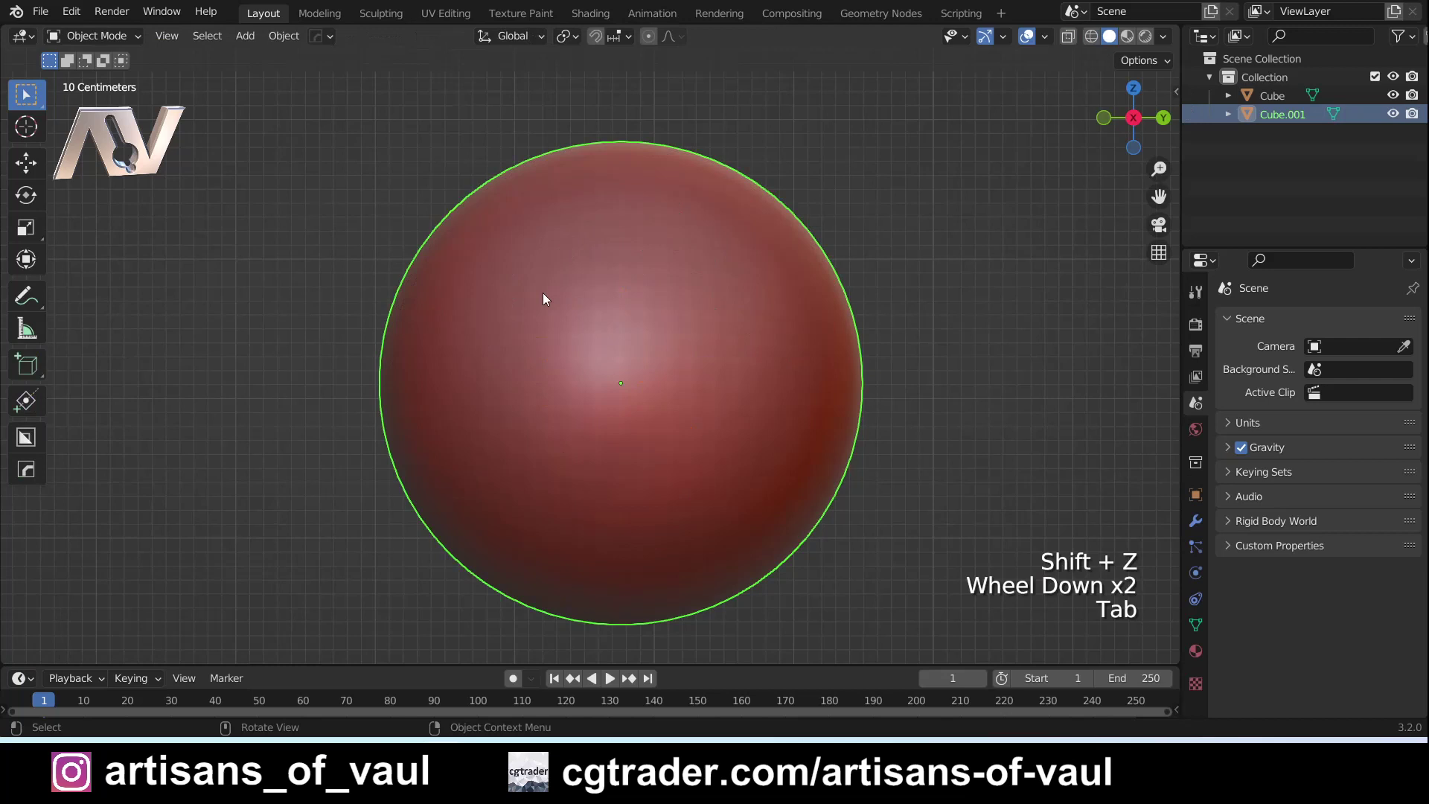
pyautogui.moveTo(545, 296); pyautogui.dragTo(609, 372, button='middle')
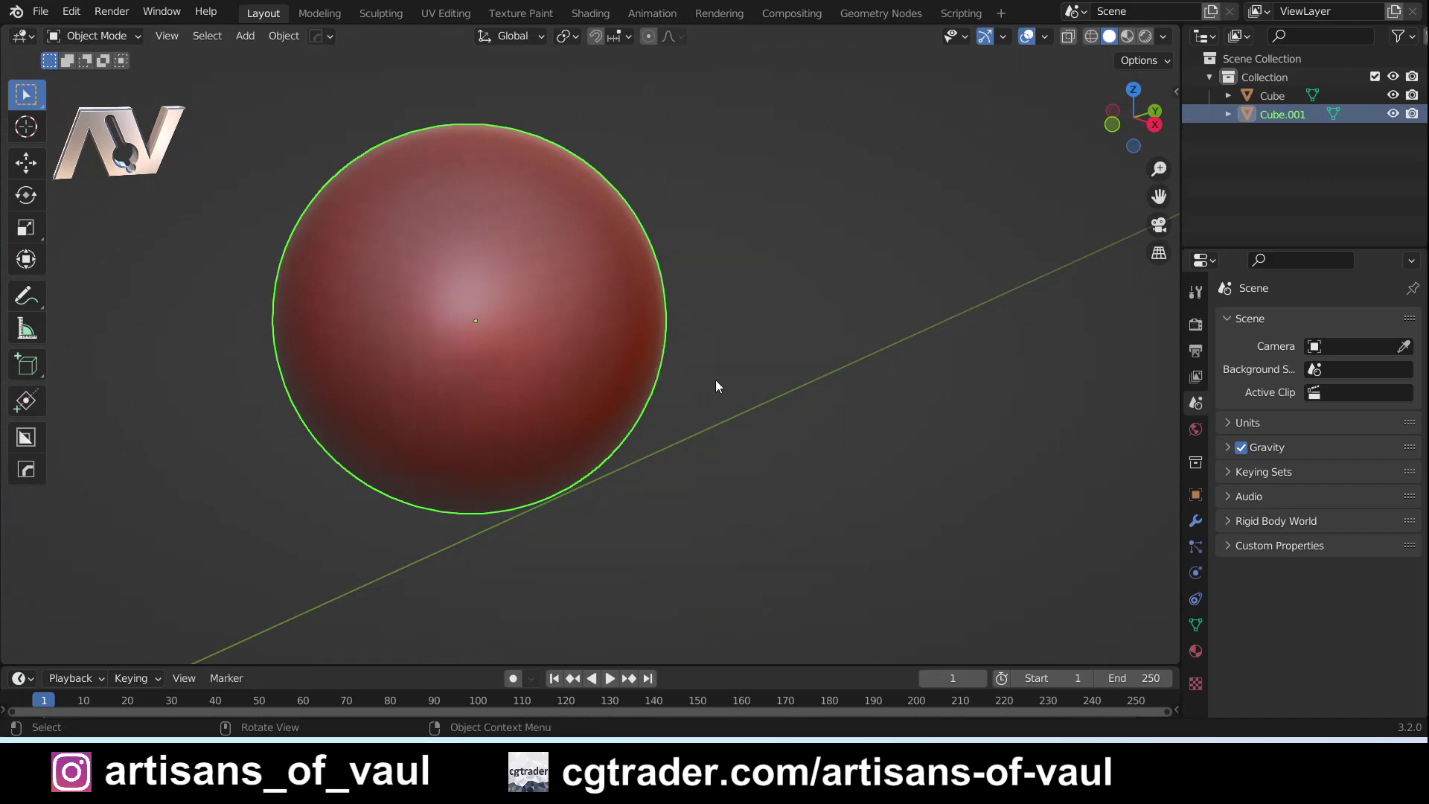
pyautogui.scroll(-3, 716, 380)
pyautogui.moveTo(716, 380); pyautogui.dragTo(615, 334, button='middle')
pyautogui.keyDown('shift'); pyautogui.moveTo(615, 333); pyautogui.dragTo(608, 335, button='middle'); pyautogui.keyUp('shift')
pyautogui.scroll(-1, 606, 330)
pyautogui.keyDown('shift'); pyautogui.moveTo(491, 361); pyautogui.dragTo(855, 377, button='middle'); pyautogui.keyUp('shift')
pyautogui.scroll(3, 855, 377)
pyautogui.scroll(-1, 870, 449)
pyautogui.keyDown('shift'); pyautogui.moveTo(871, 449); pyautogui.dragTo(752, 444, button='middle'); pyautogui.keyUp('shift')
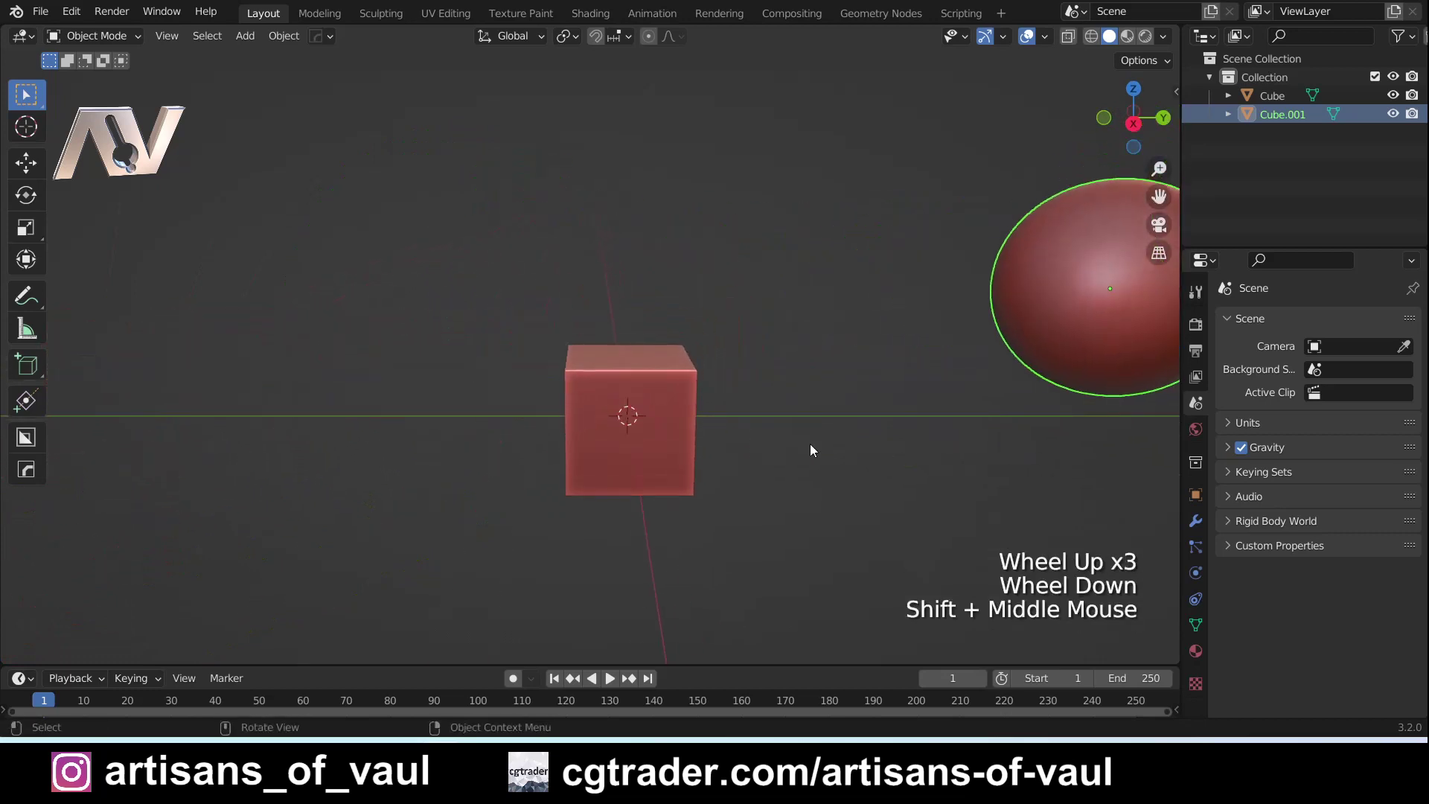
# - Add a new cube, move it up-left, and scale it to 1.526
pyautogui.hotkey('shift', 'a')
pyautogui.moveTo(831, 432)
pyautogui.moveTo(804, 341)
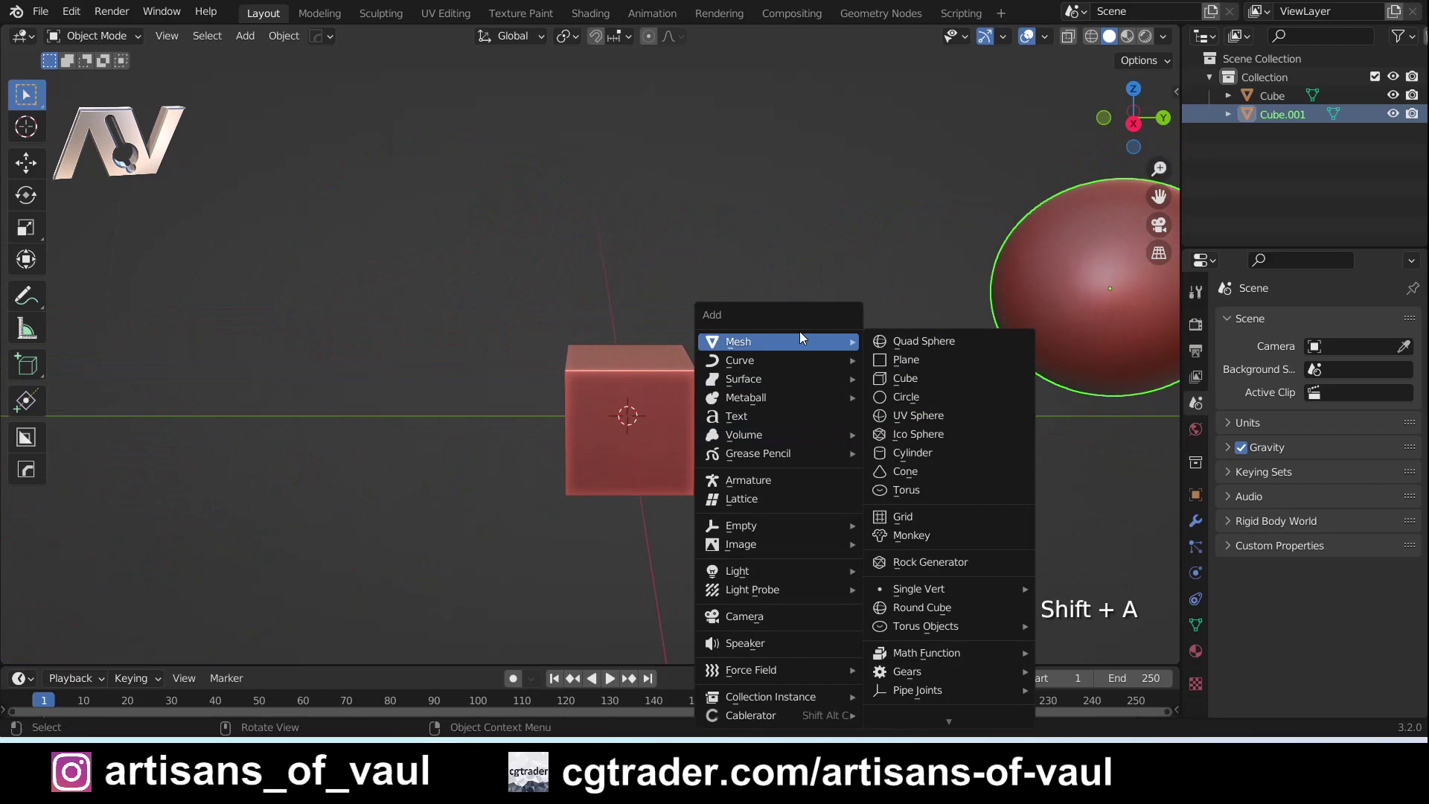
pyautogui.click(936, 377)
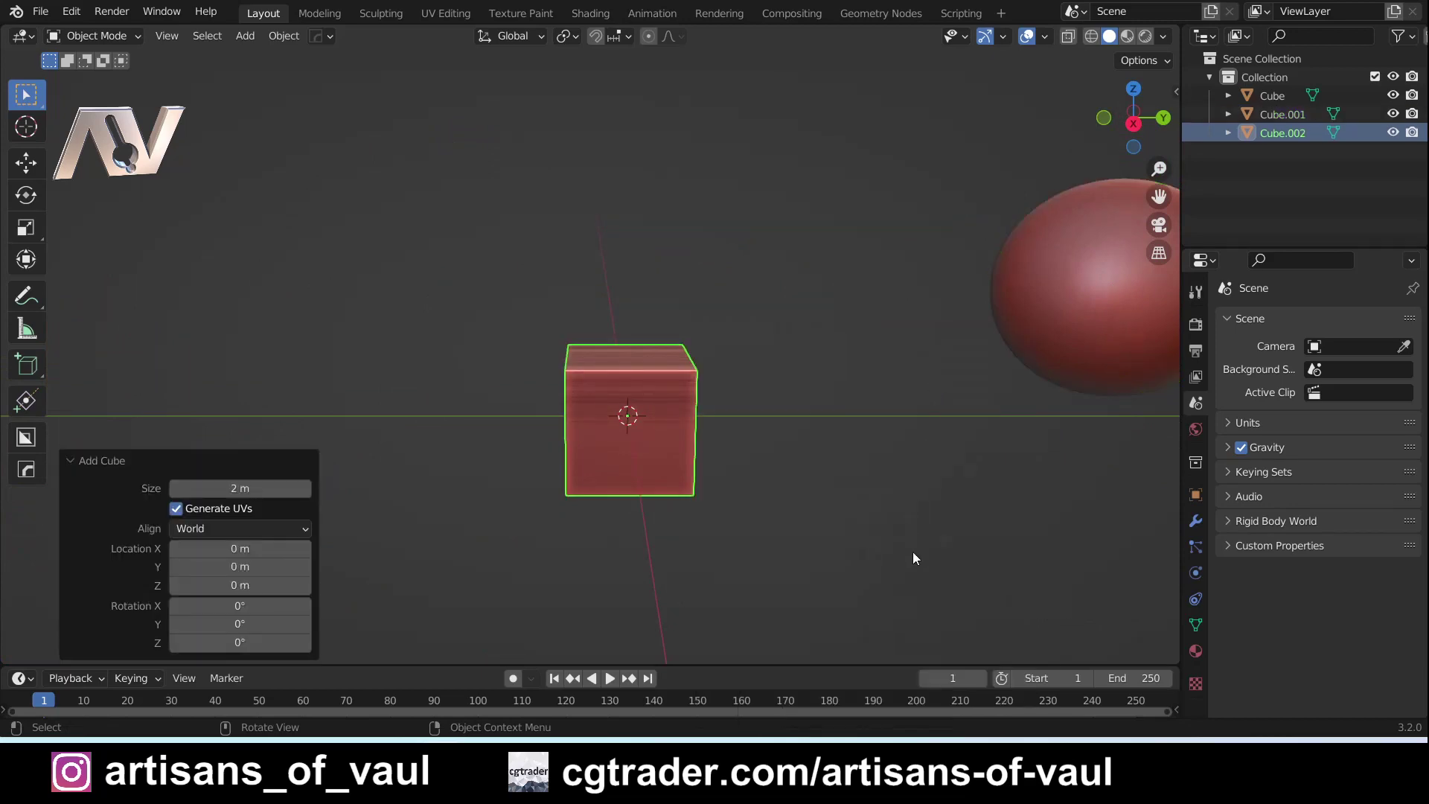
pyautogui.press('g')
pyautogui.click(565, 409)
pyautogui.keyDown('shift'); pyautogui.moveTo(565, 409); pyautogui.dragTo(683, 329, button='middle'); pyautogui.keyUp('shift')
pyautogui.press('s')
pyautogui.click(706, 338)
pyautogui.scroll(2, 703, 334)
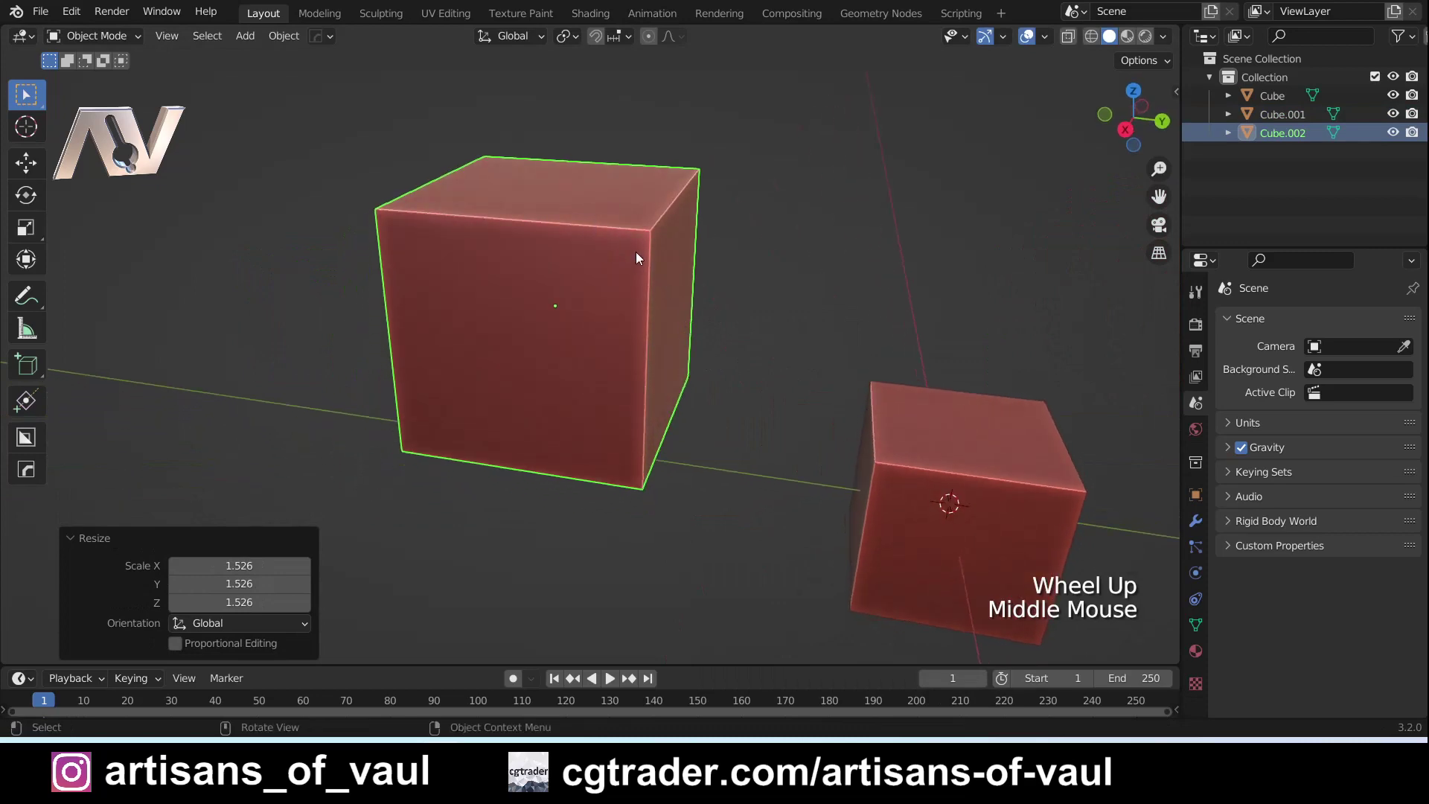
pyautogui.moveTo(641, 235); pyautogui.dragTo(593, 349, button='middle')
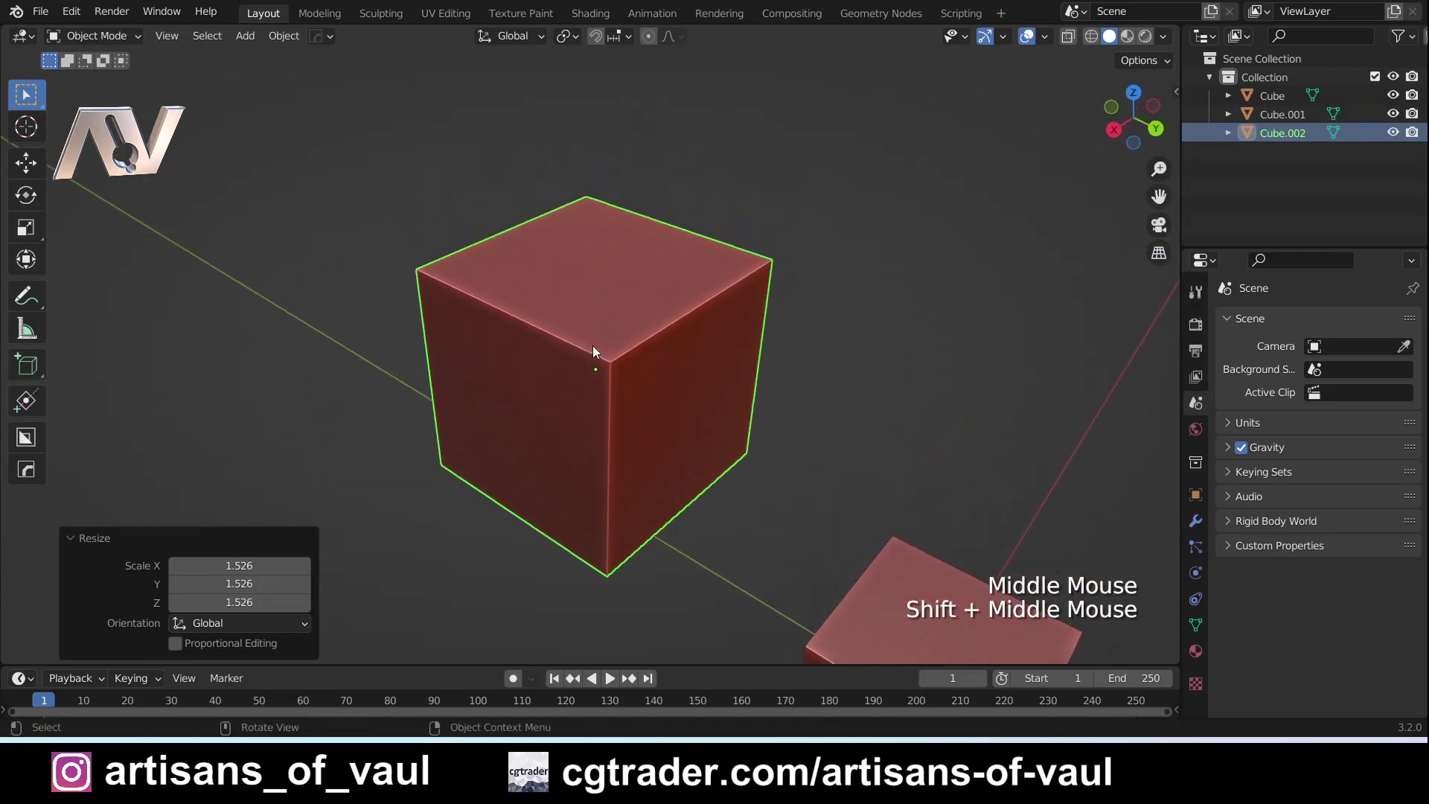
# - Try a centred loop cut and a 0.932 m bevel on the cube, then undo them
pyautogui.press('Tab')
pyautogui.click(590, 436)
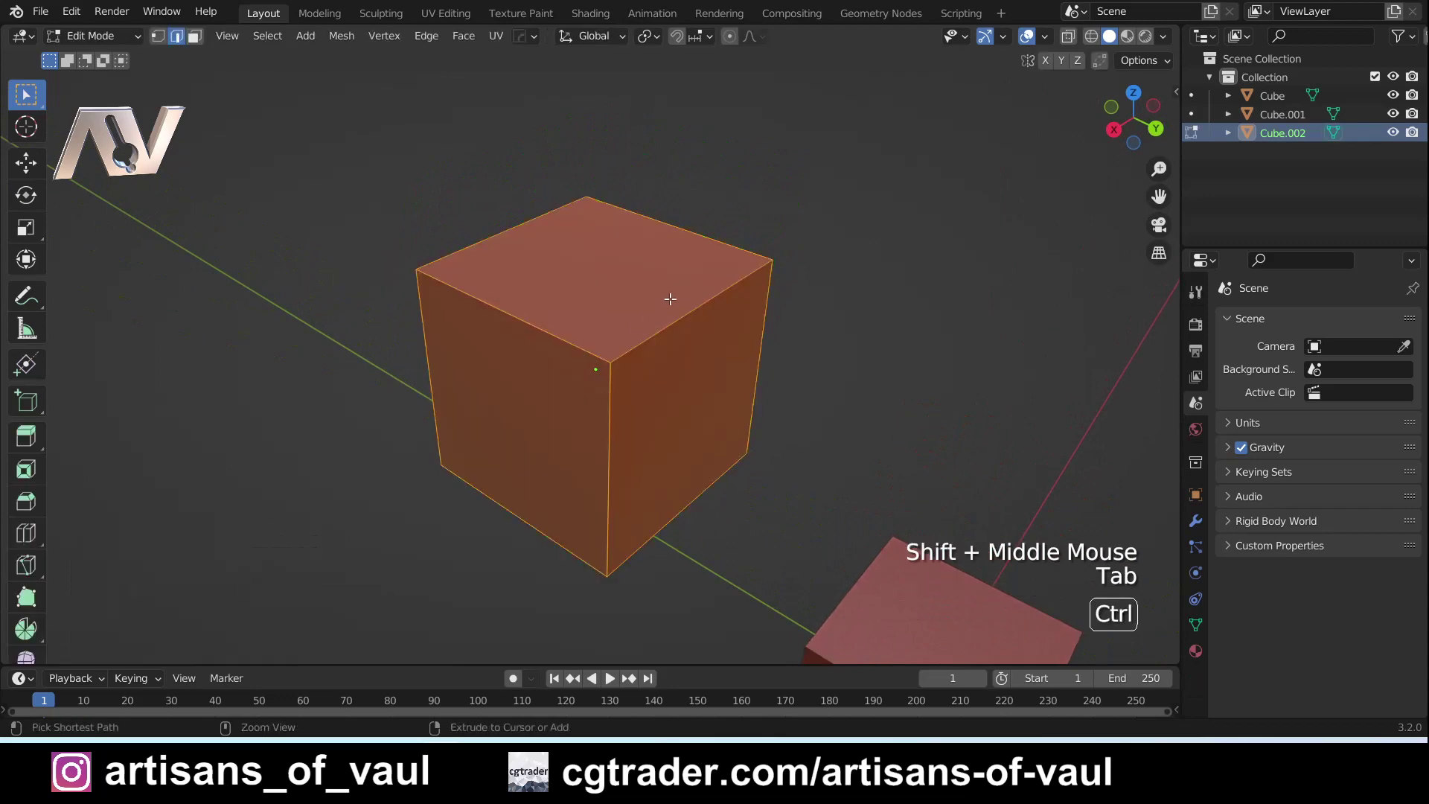
pyautogui.hotkey('ctrl', 'r')
pyautogui.click(672, 302)
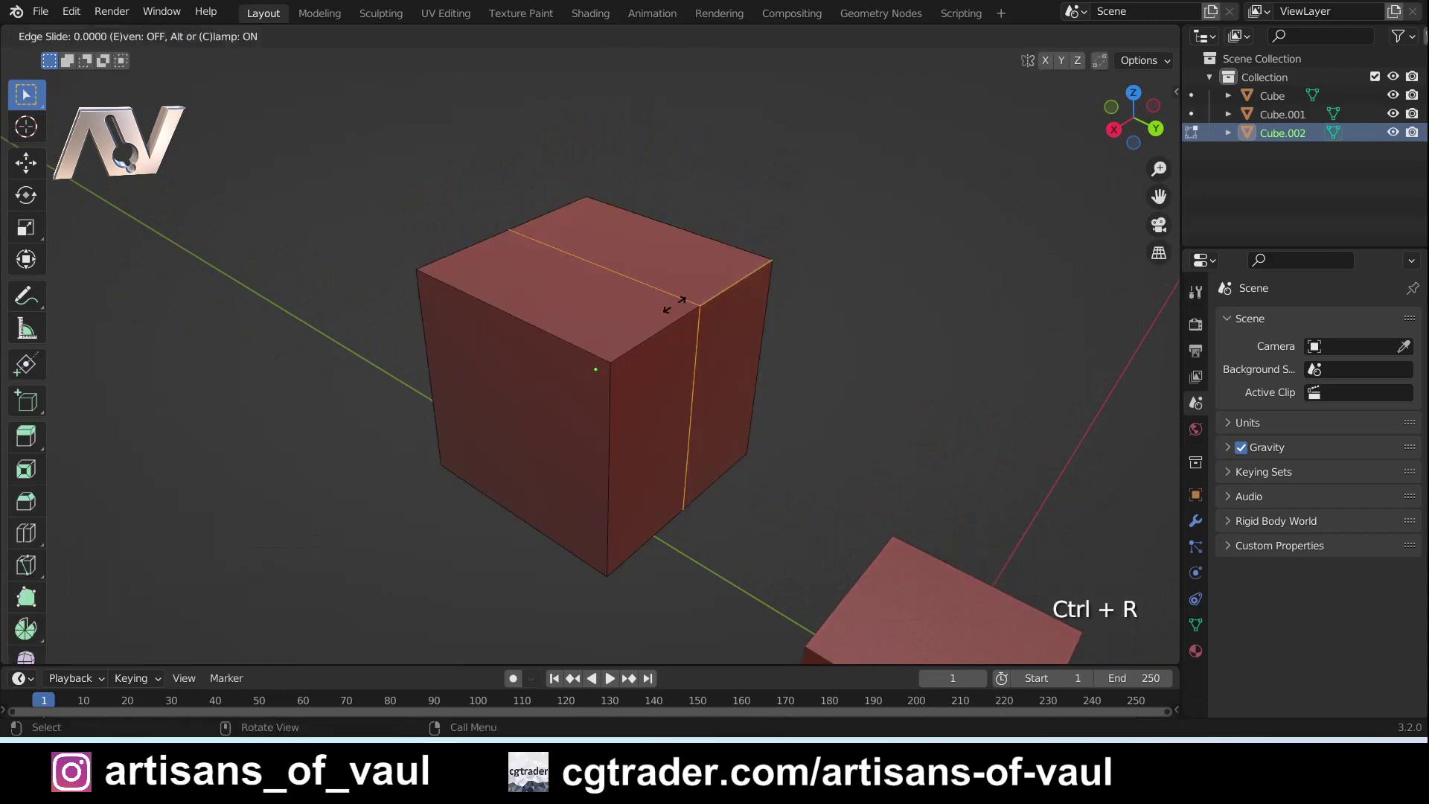
pyautogui.rightClick(674, 305)
pyautogui.hotkey('ctrl', 'b')
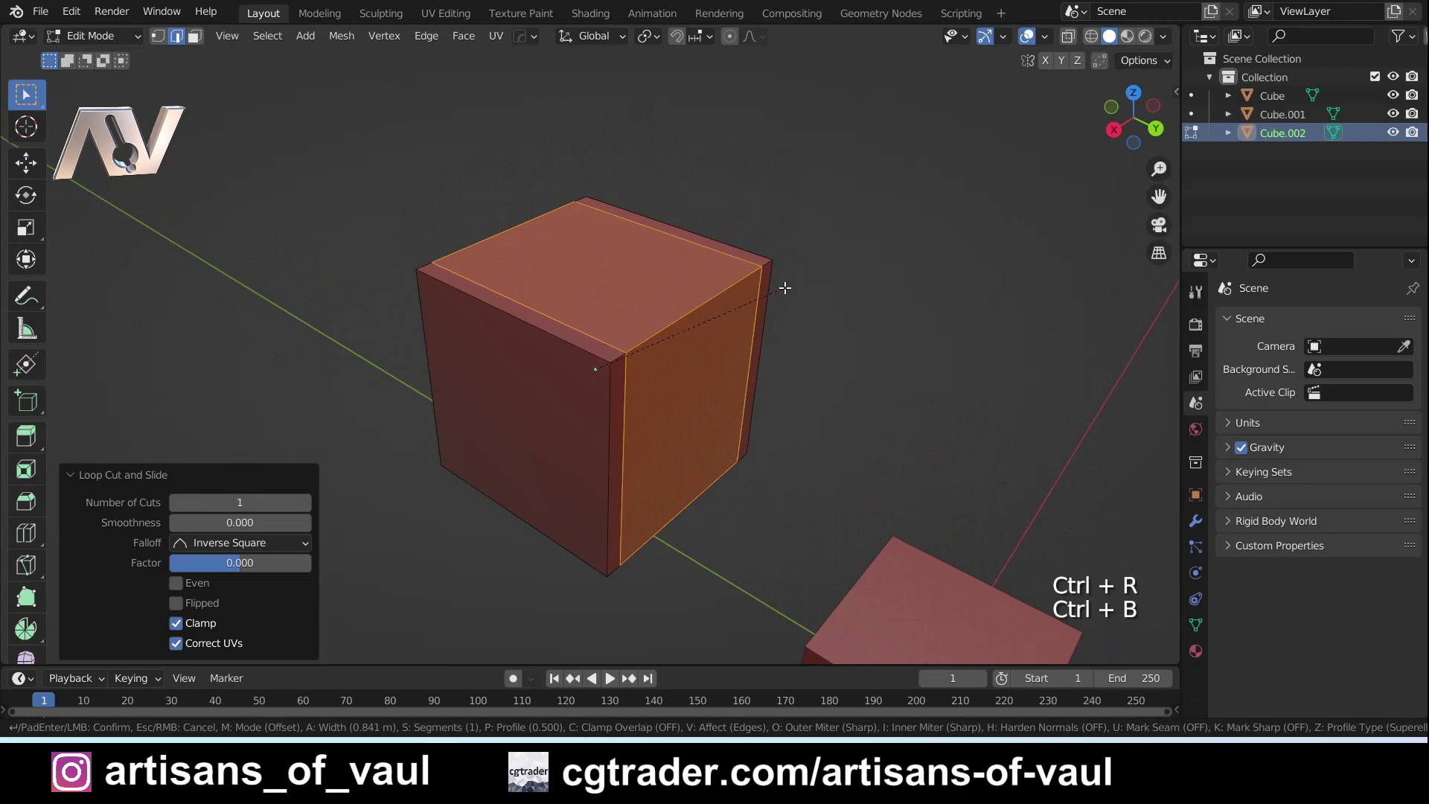
pyautogui.click(793, 284)
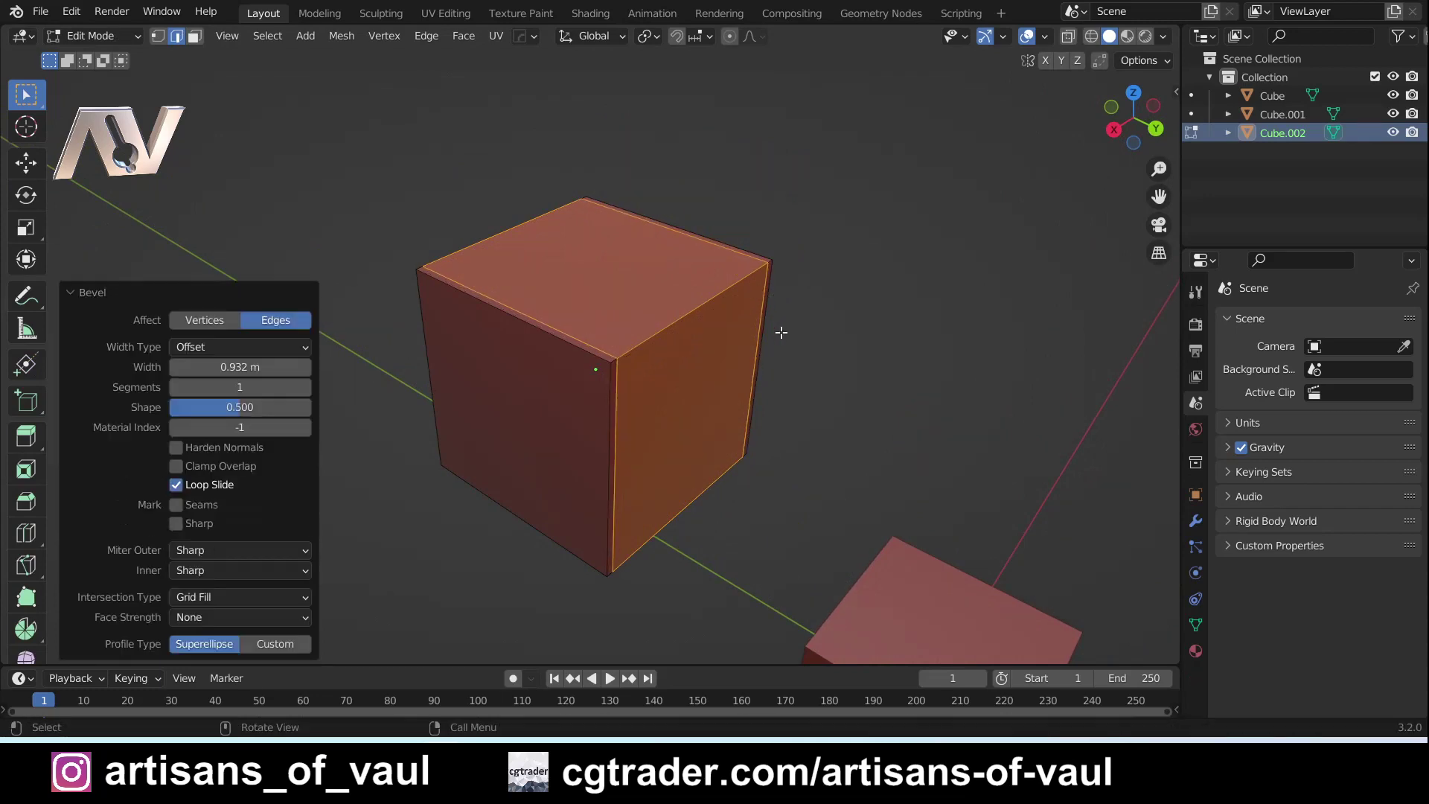
pyautogui.hotkey('ctrl', 'z')
pyautogui.hotkey('ctrl', 'z')
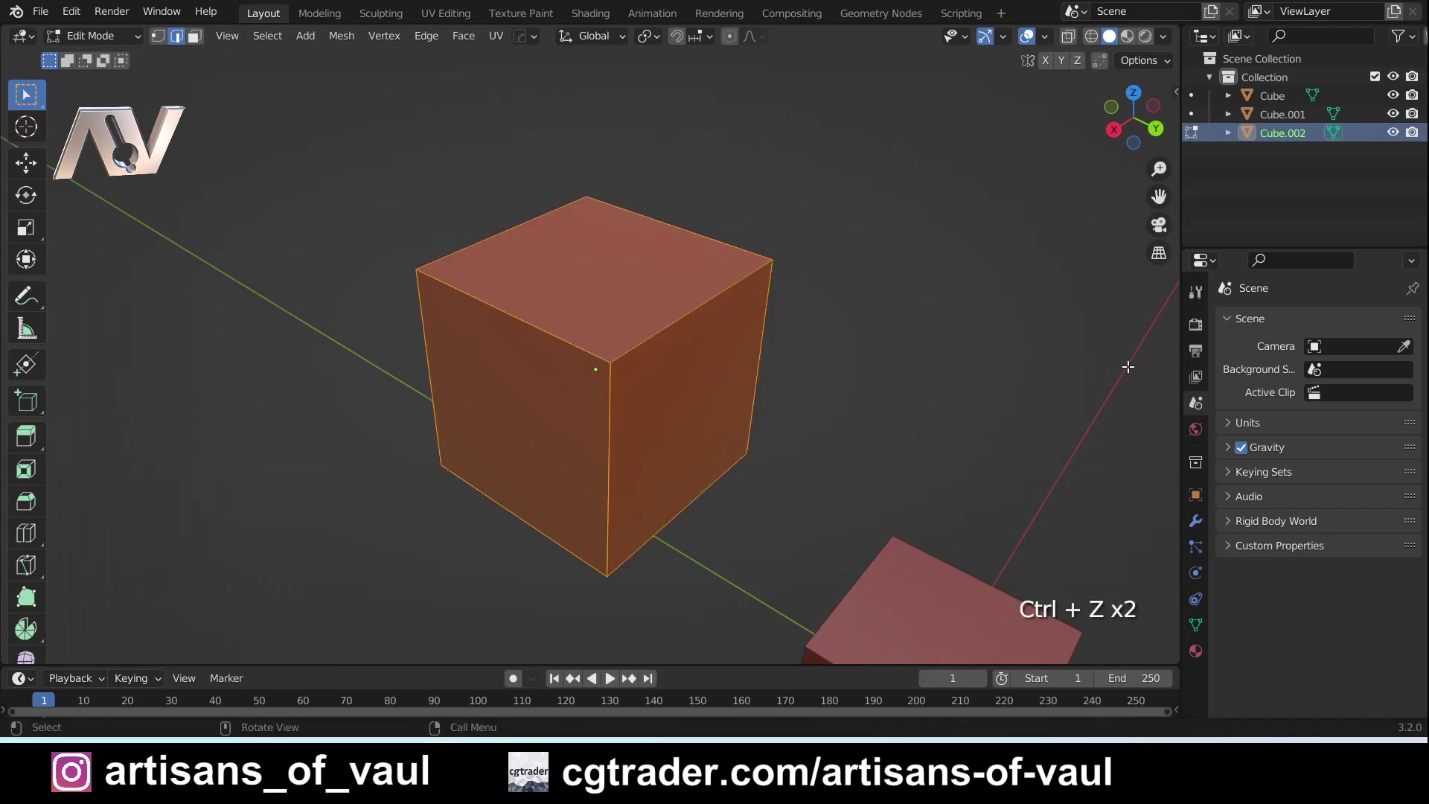
# - Add a Subdivision Surface modifier to the cube with viewport level 3
pyautogui.click(1195, 520)
pyautogui.click(1280, 321)
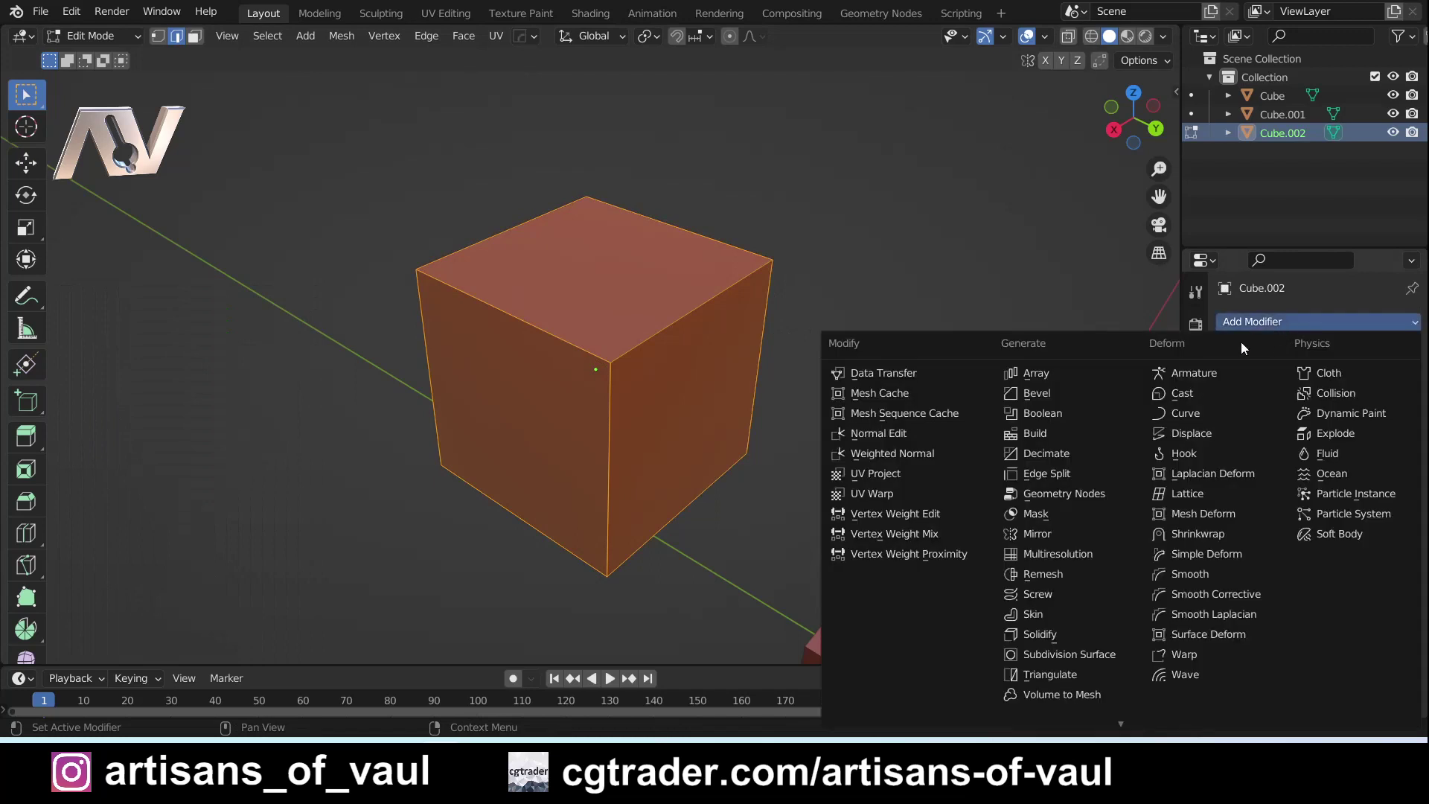
pyautogui.click(1069, 653)
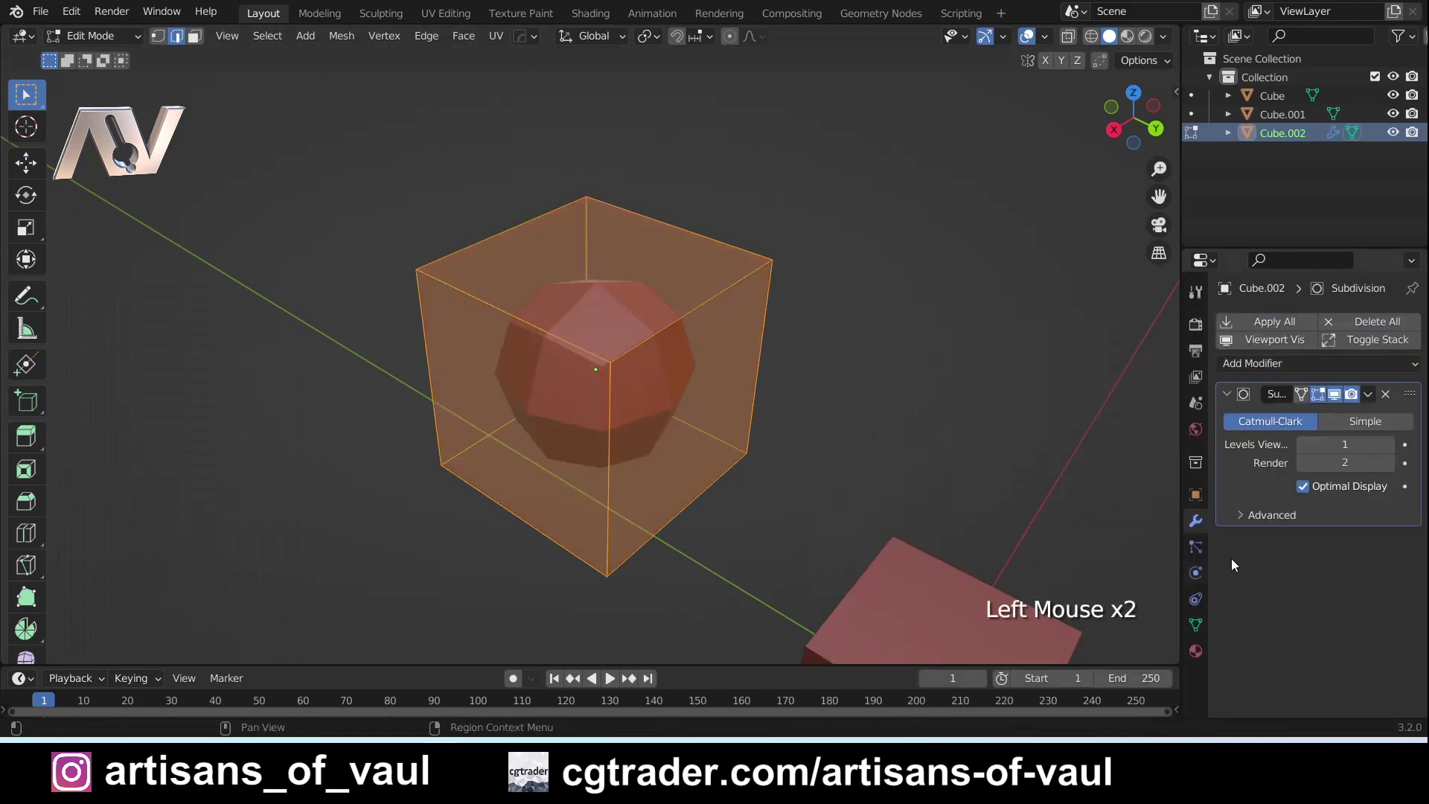
pyautogui.click(1388, 444)
pyautogui.click(1388, 444)
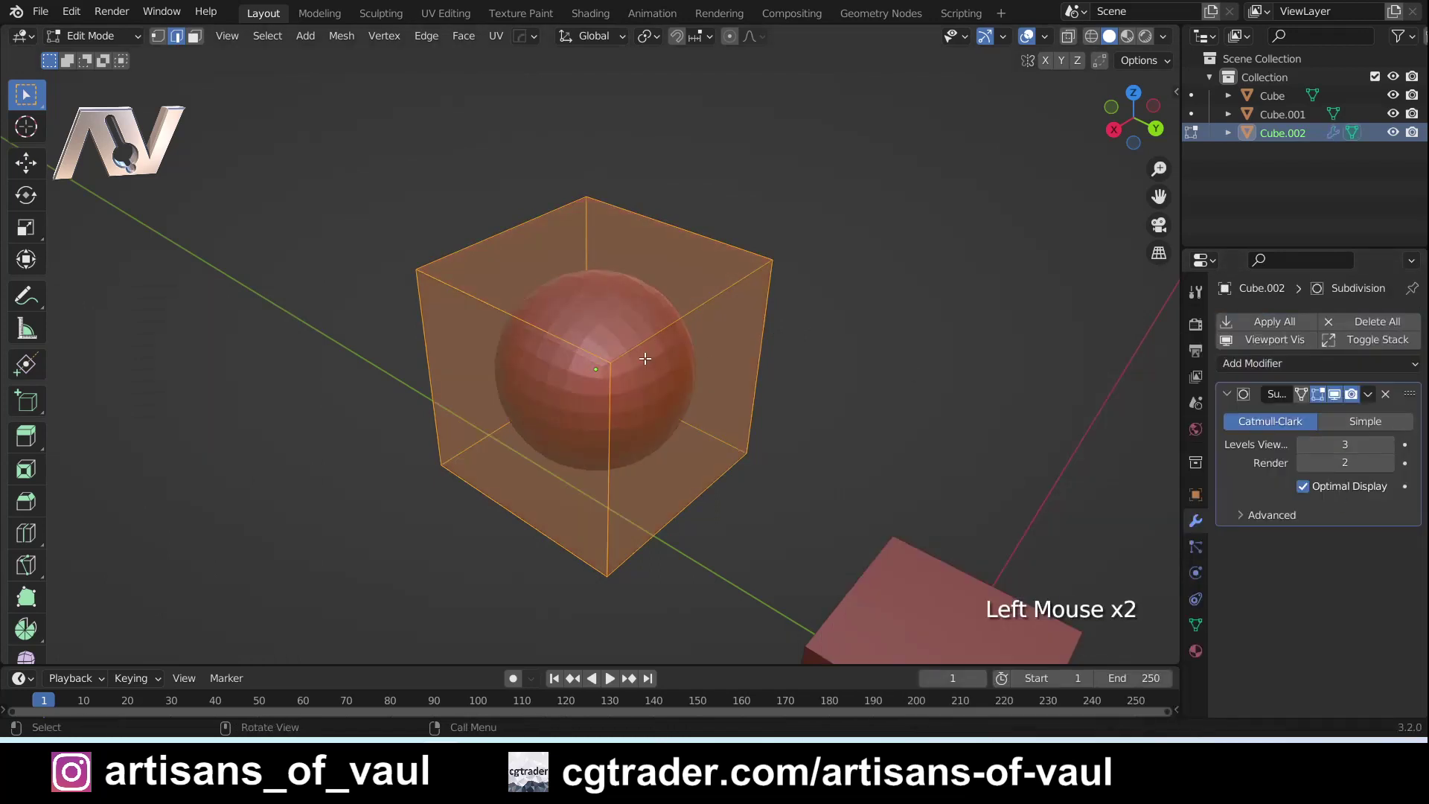
pyautogui.moveTo(676, 357); pyautogui.dragTo(592, 308, button='middle')
pyautogui.scroll(1, 559, 331)
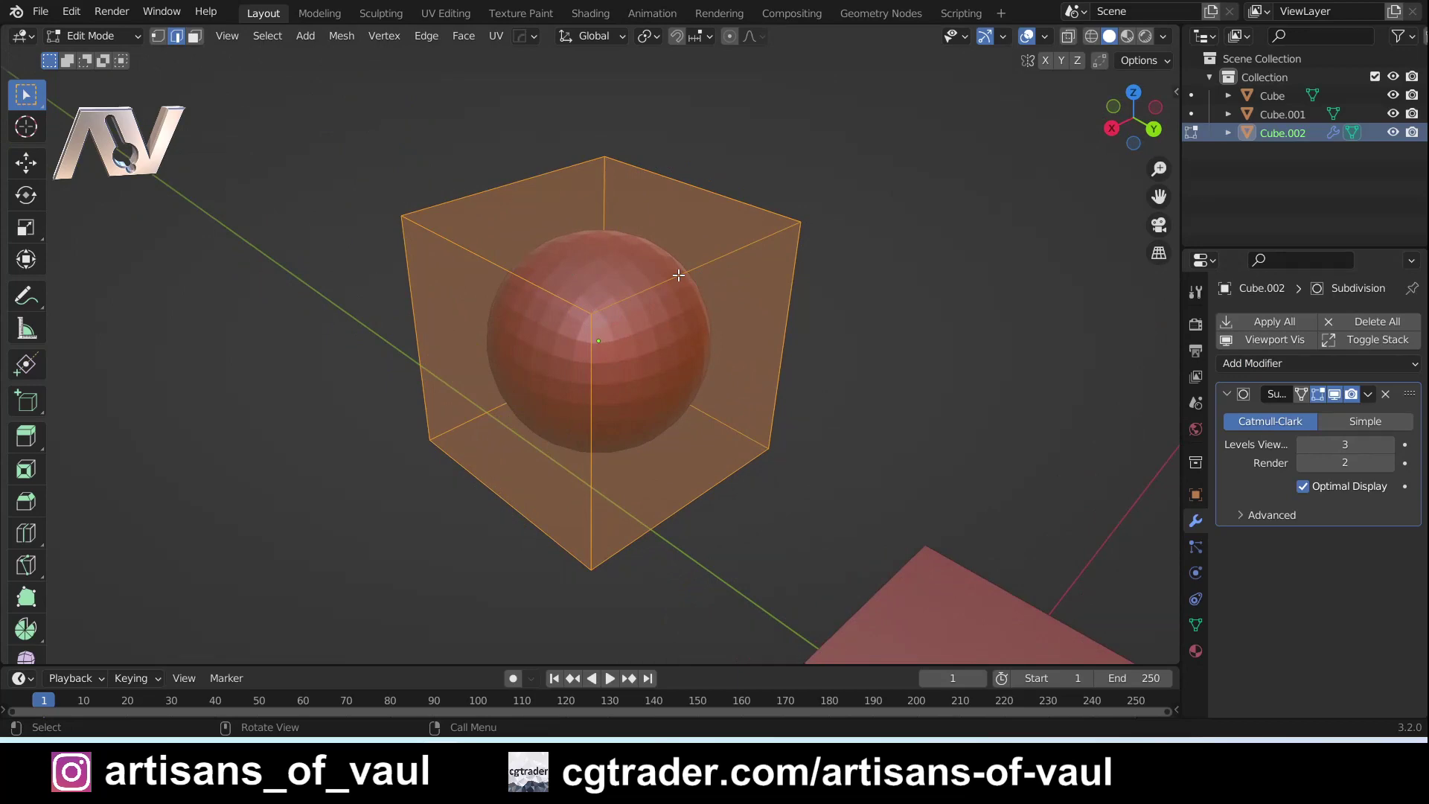
pyautogui.moveTo(678, 276); pyautogui.dragTo(652, 293, button='middle')
# - Insert a centred loop cut and a horizontal loop cut, beveling each wide toward the cube's edges
pyautogui.hotkey('ctrl', 'r')
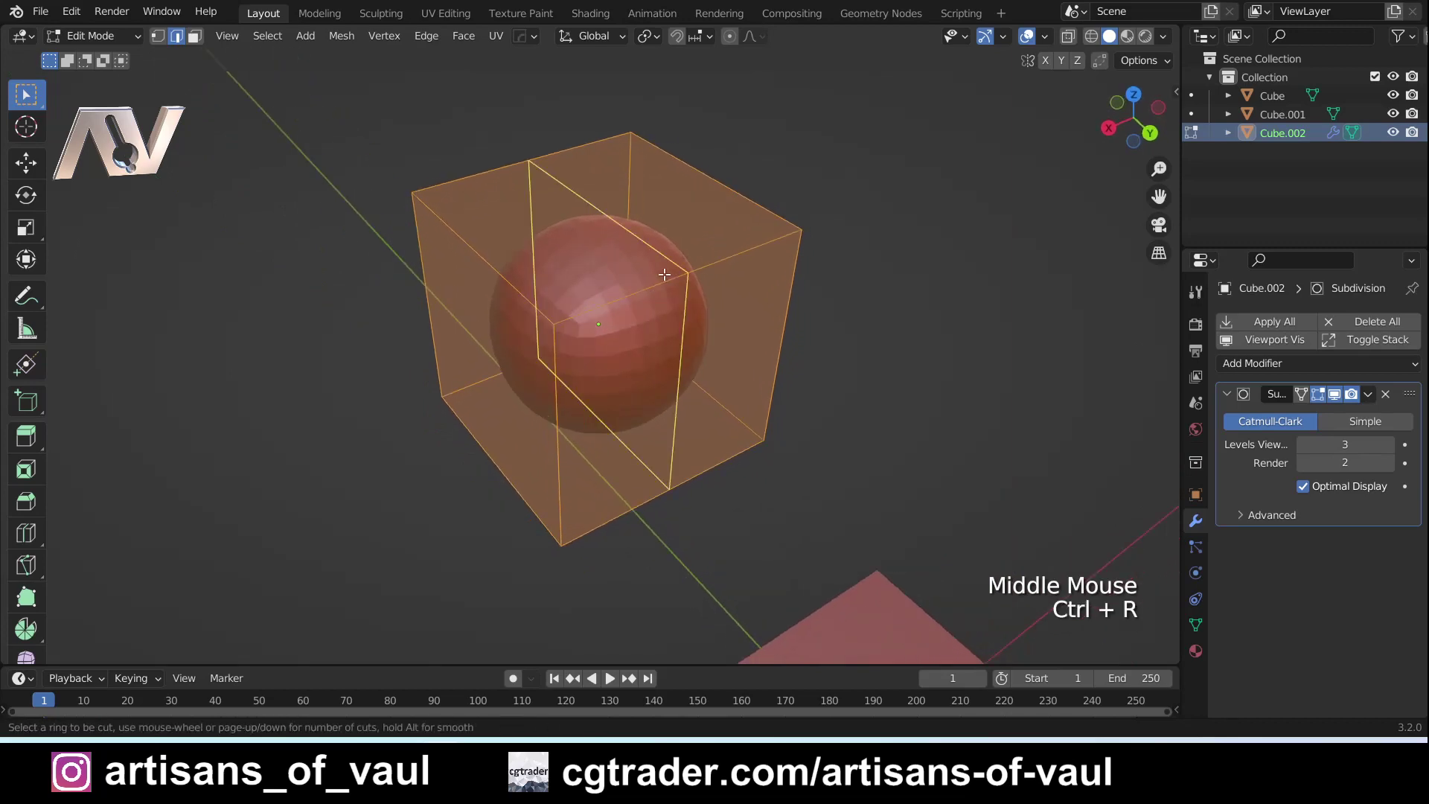
pyautogui.click(663, 274)
pyautogui.rightClick(664, 274)
pyautogui.hotkey('ctrl', 'b')
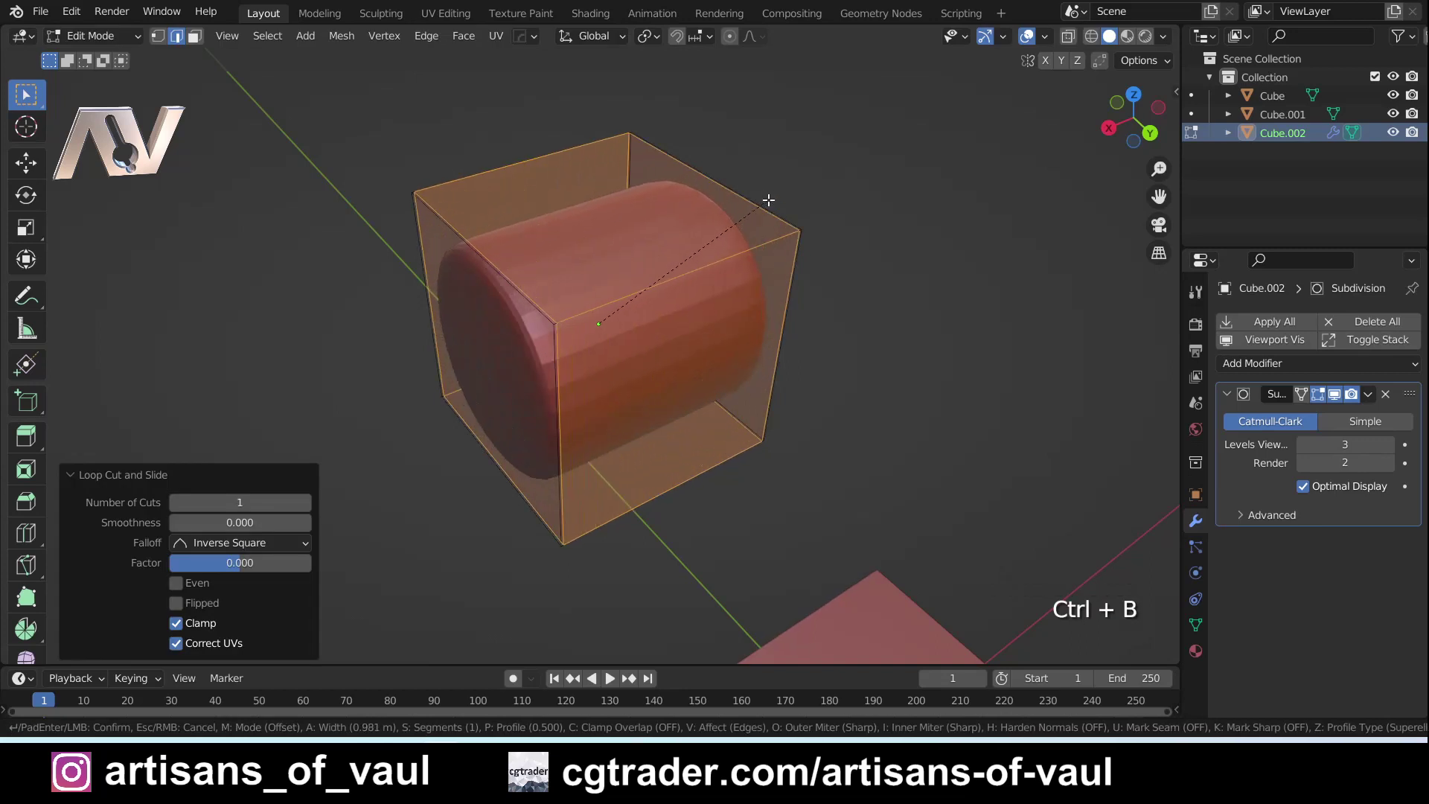
pyautogui.click(760, 202)
pyautogui.hotkey('ctrl', 'r')
pyautogui.click(588, 378)
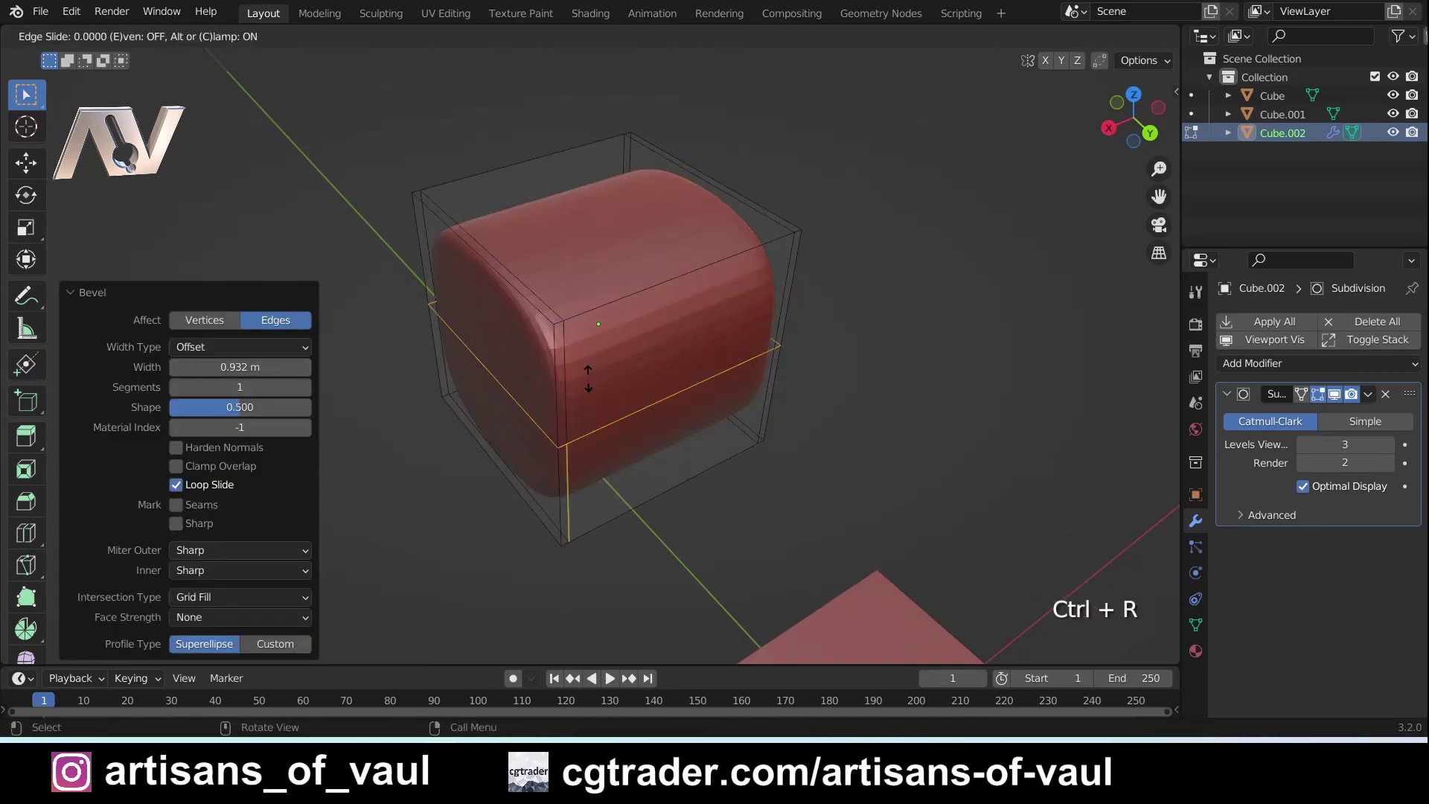
pyautogui.click(587, 378)
pyautogui.hotkey('ctrl', 'b')
pyautogui.click(494, 335)
# - Add a vertical loop cut and bevel it wide into support loops
pyautogui.moveTo(494, 335); pyautogui.dragTo(509, 309, button='middle')
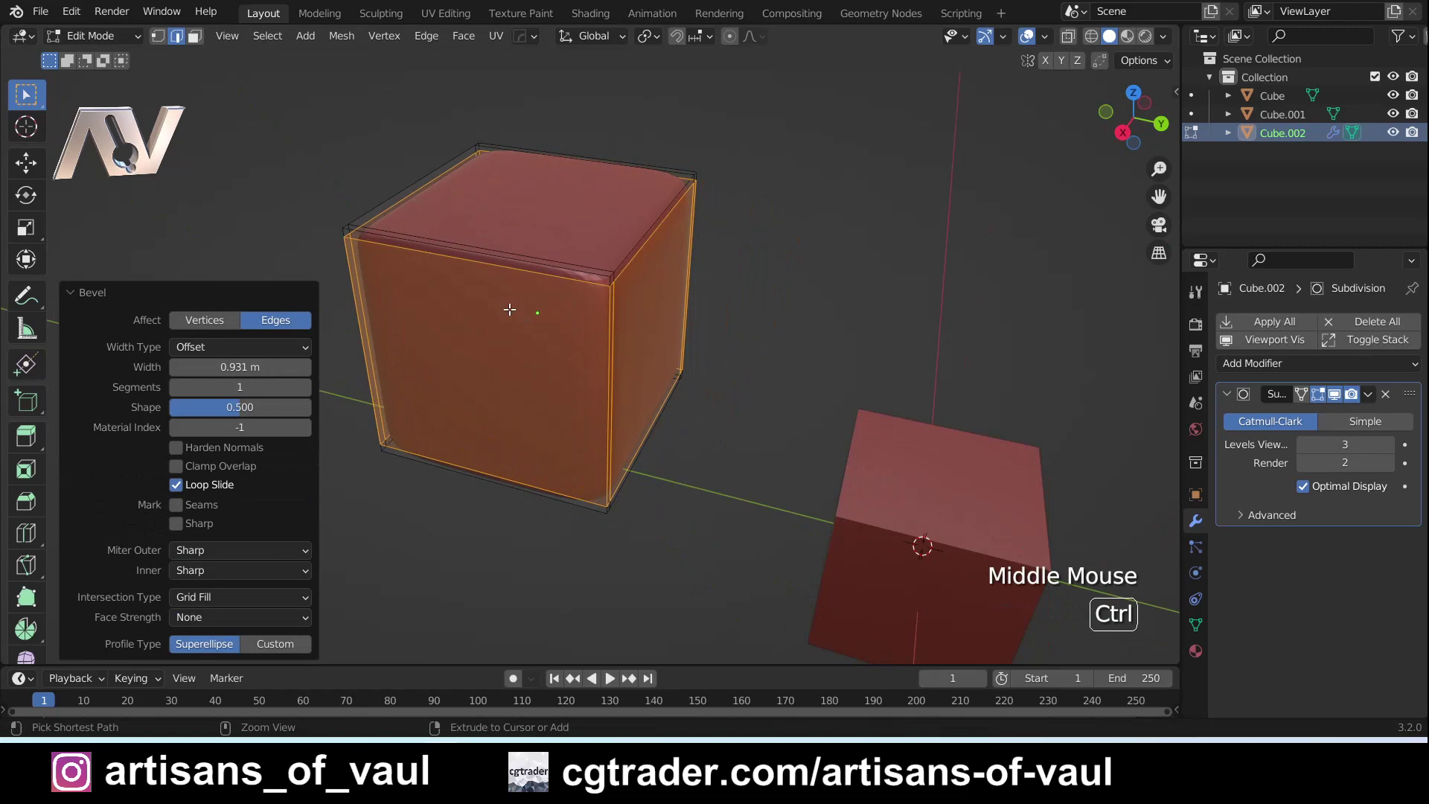
pyautogui.hotkey('ctrl', 'r')
pyautogui.click(526, 309)
pyautogui.hotkey('ctrl', 'b')
pyautogui.click(394, 238)
pyautogui.moveTo(394, 238)
pyautogui.mouseDown(button='middle')
pyautogui.moveTo(376, 227)
pyautogui.moveTo(417, 253)
pyautogui.mouseUp(button='middle')
pyautogui.keyDown('shift'); pyautogui.moveTo(417, 253); pyautogui.dragTo(577, 296, button='middle'); pyautogui.keyUp('shift')
# - Return to Object Mode and zoom around the rounded cube to check its 0.962 m edge bevels
pyautogui.press('Tab')
pyautogui.scroll(3, 775, 393)
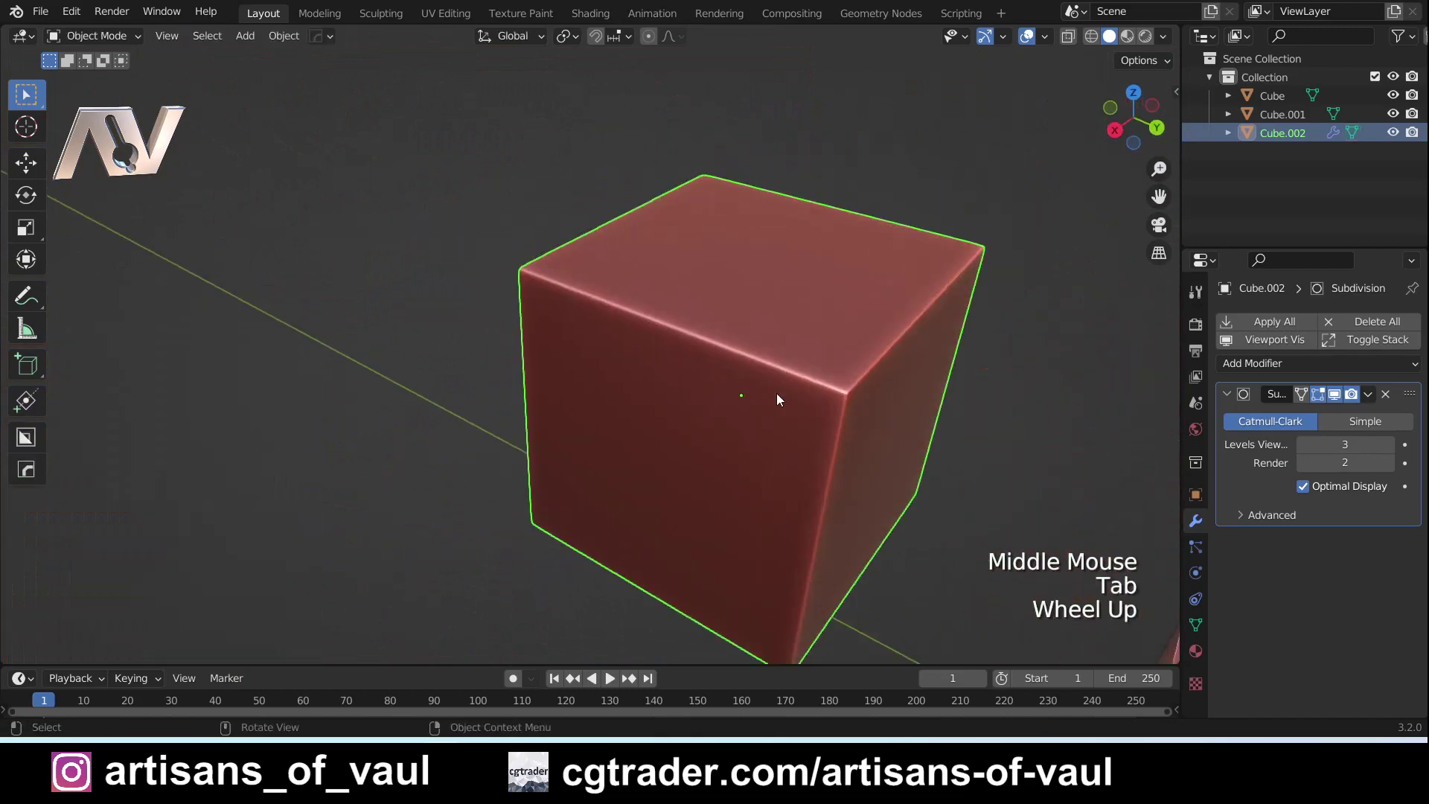
pyautogui.scroll(1, 775, 393)
pyautogui.keyDown('shift'); pyautogui.moveTo(775, 393); pyautogui.dragTo(810, 416, button='middle'); pyautogui.keyUp('shift')
pyautogui.scroll(1, 645, 410)
pyautogui.scroll(-2, 689, 381)
pyautogui.scroll(-2, 622, 386)
pyautogui.scroll(-1, 867, 431)
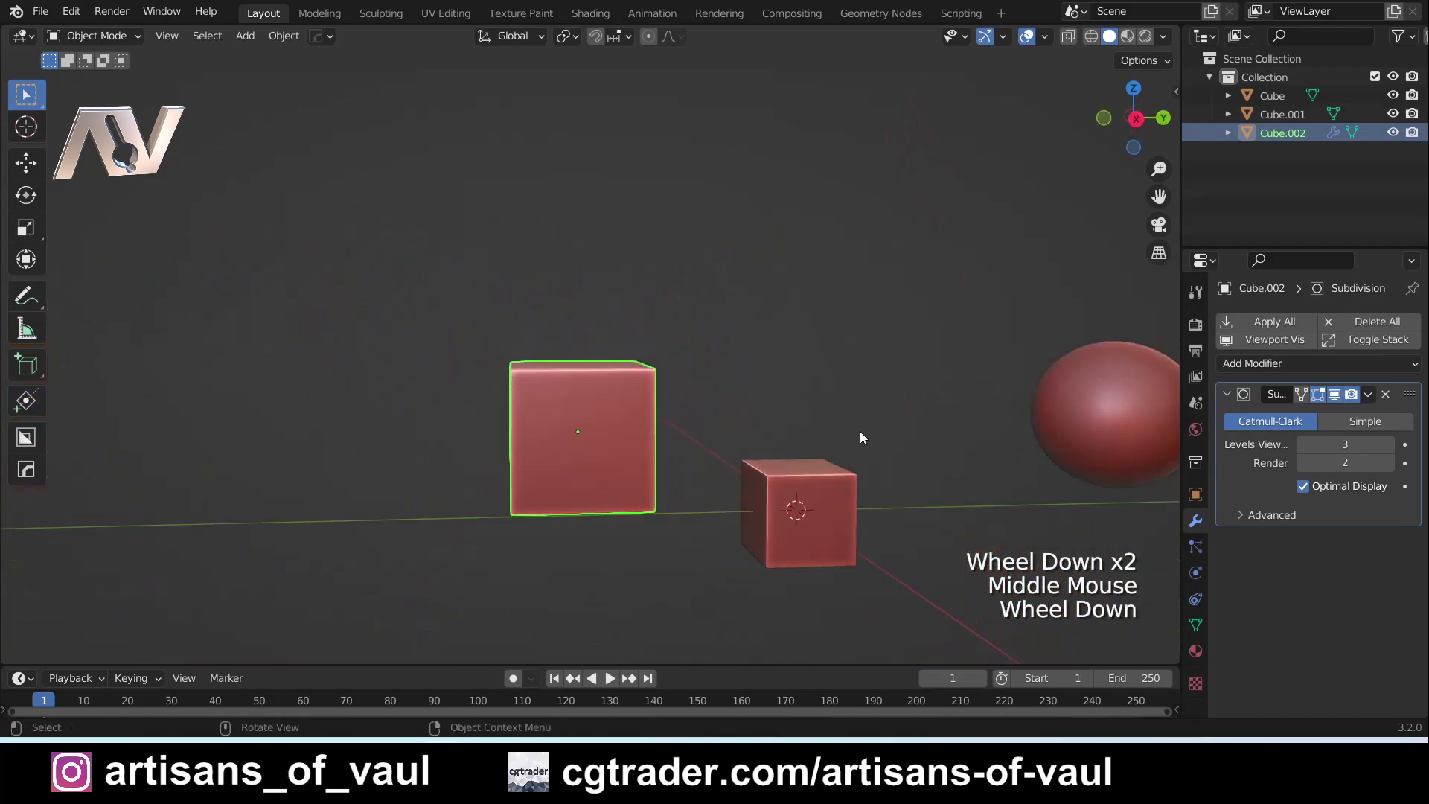
# - Add a new cube and, in side view, scale it up and move it over the subdivided cube's upper corner
pyautogui.hotkey('shift', 'a')
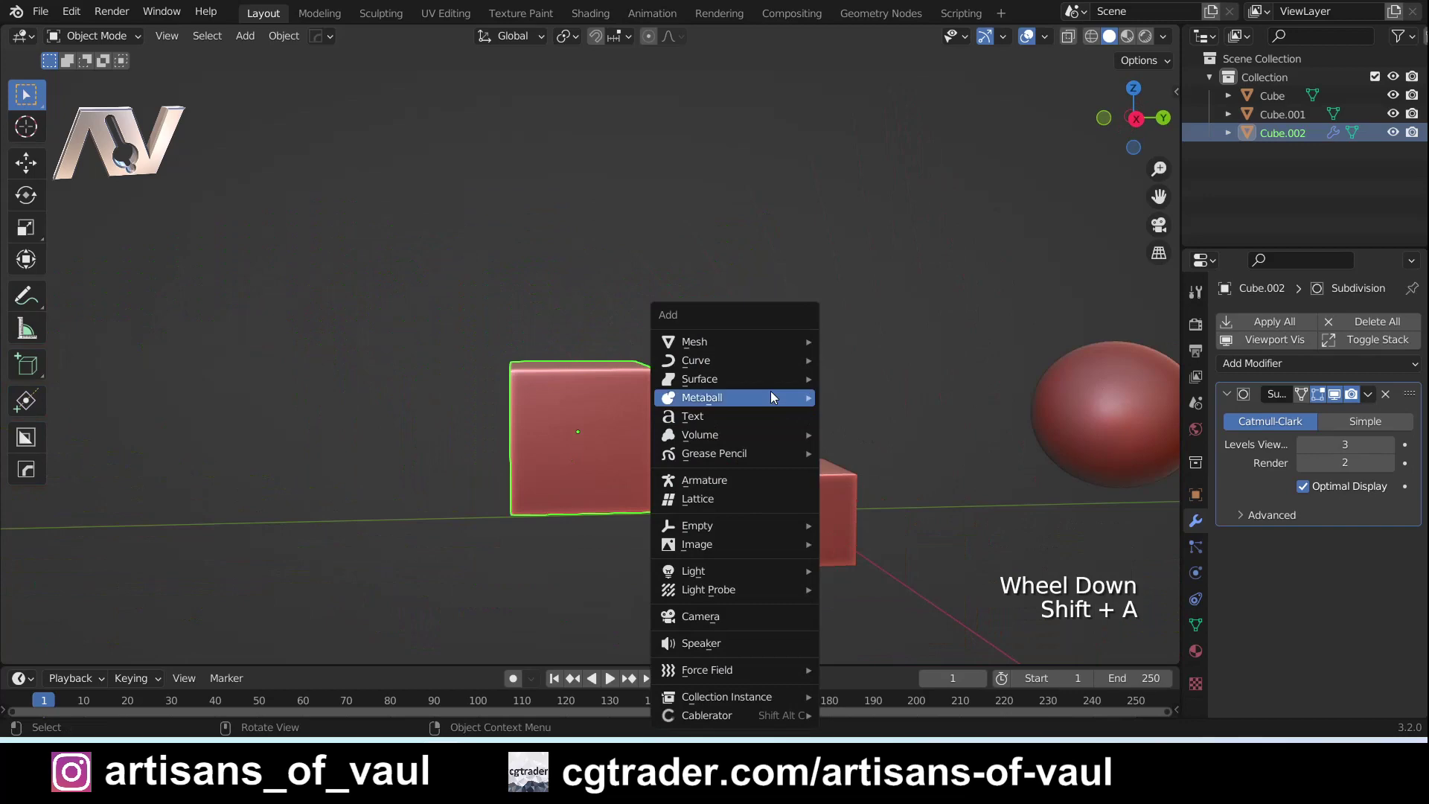
pyautogui.moveTo(752, 342)
pyautogui.click(871, 375)
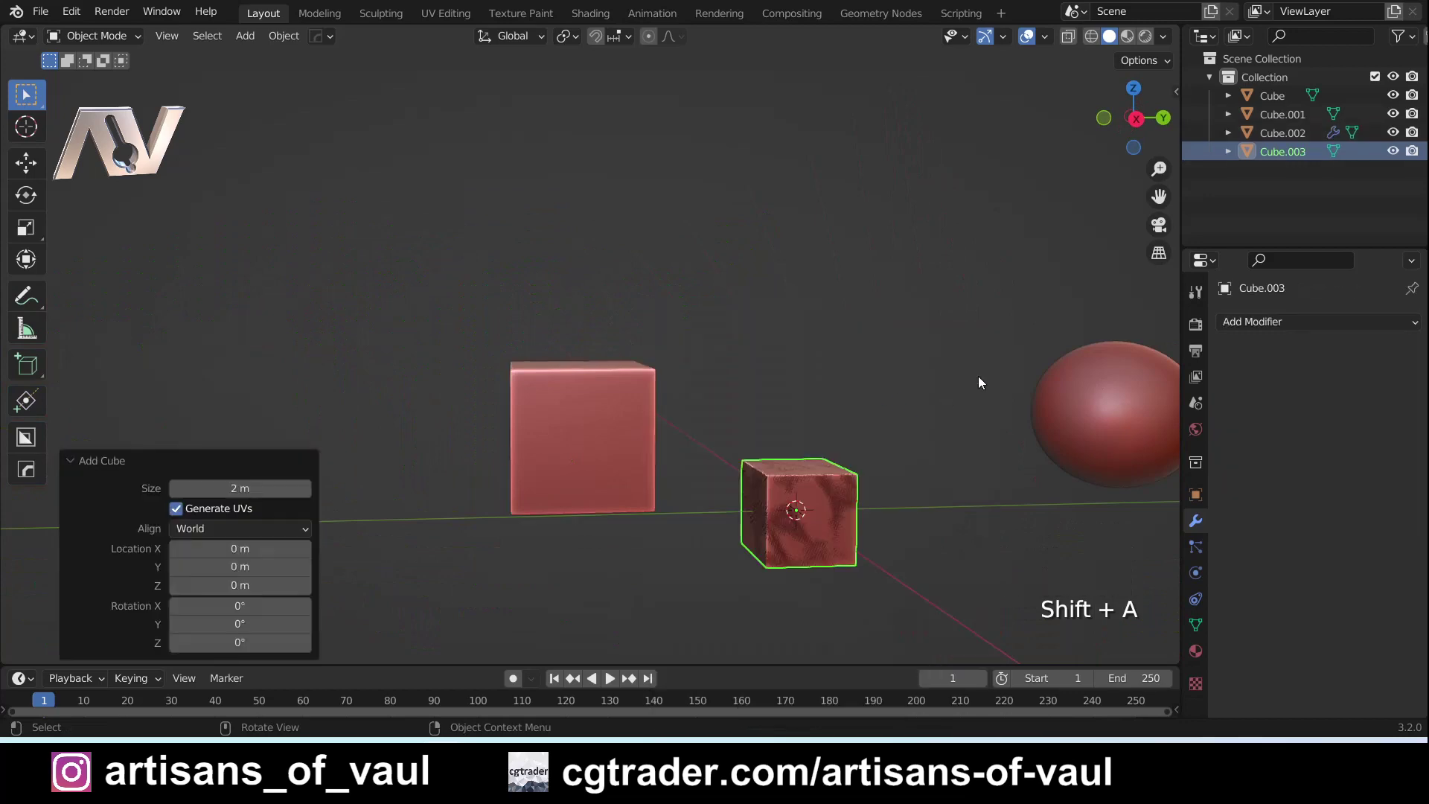
pyautogui.click(1139, 125)
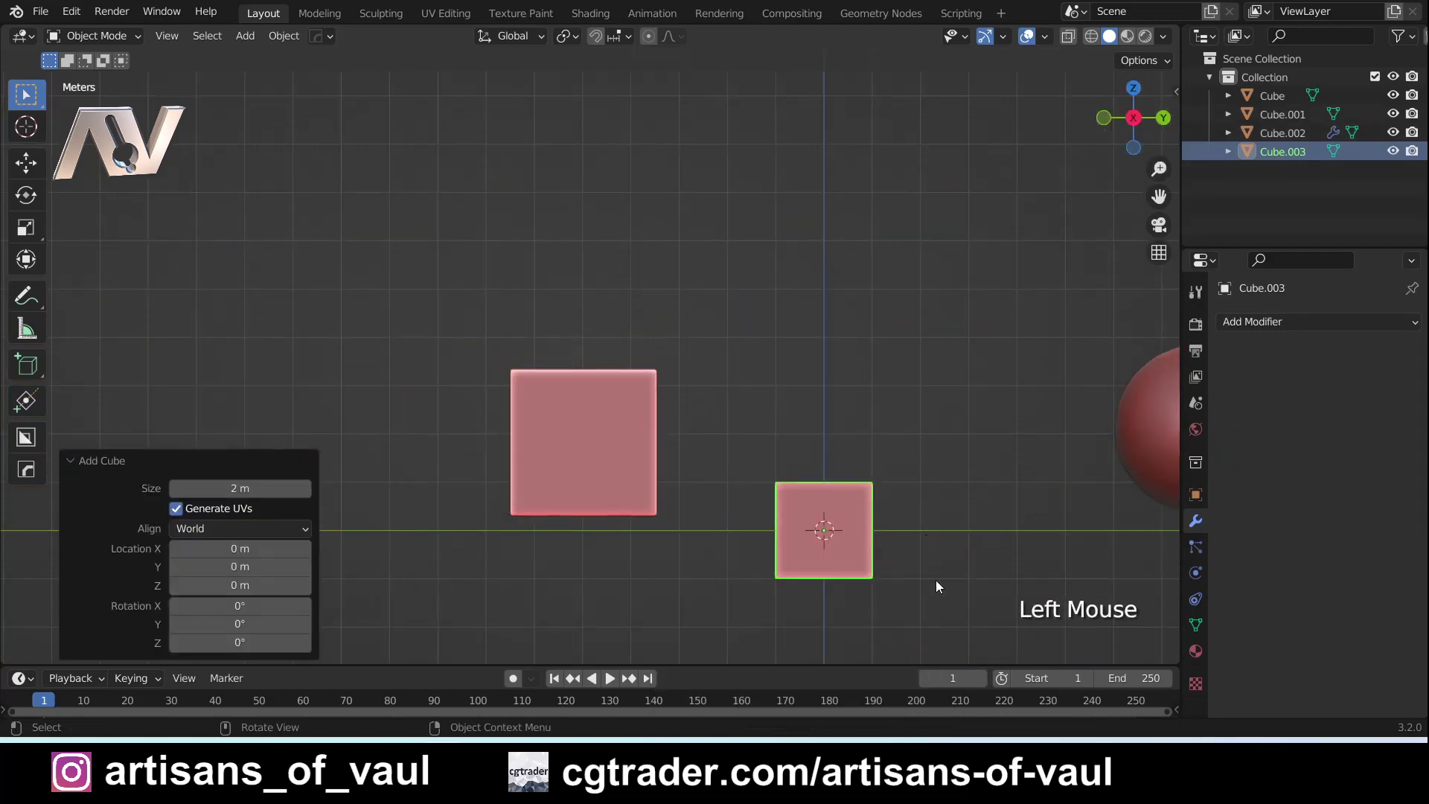
pyautogui.press('g')
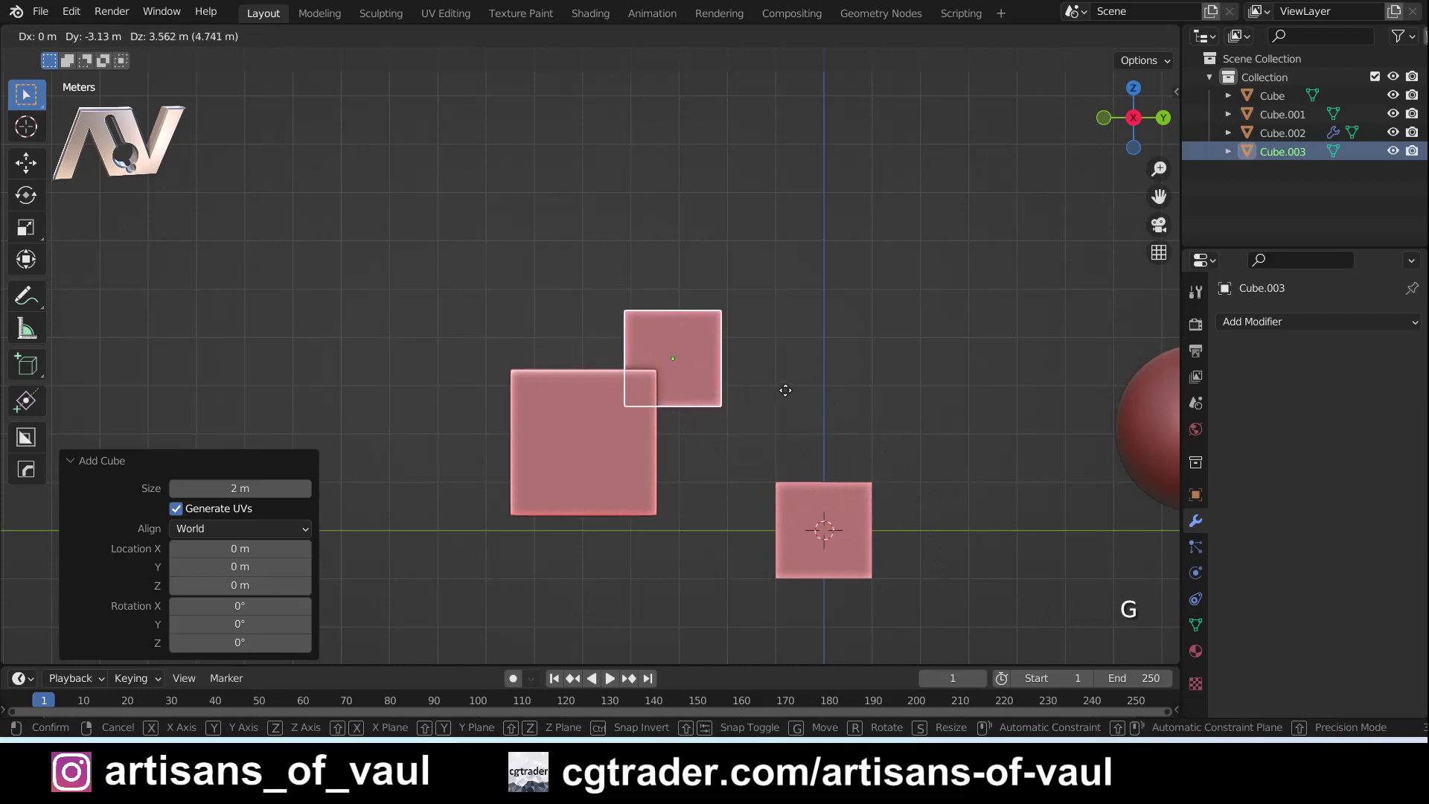
pyautogui.click(797, 398)
pyautogui.press('s')
pyautogui.click(1038, 421)
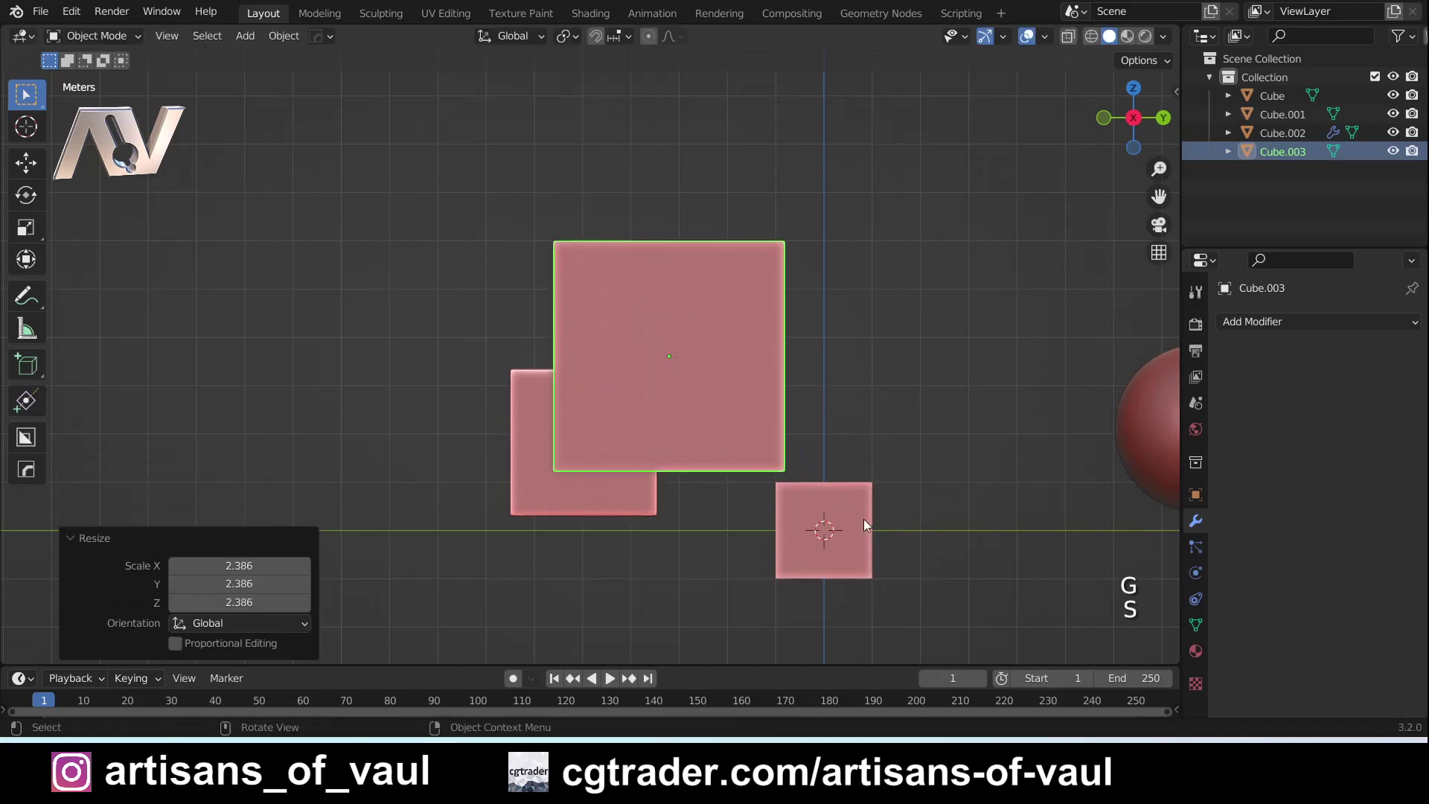
pyautogui.press('g')
pyautogui.click(887, 490)
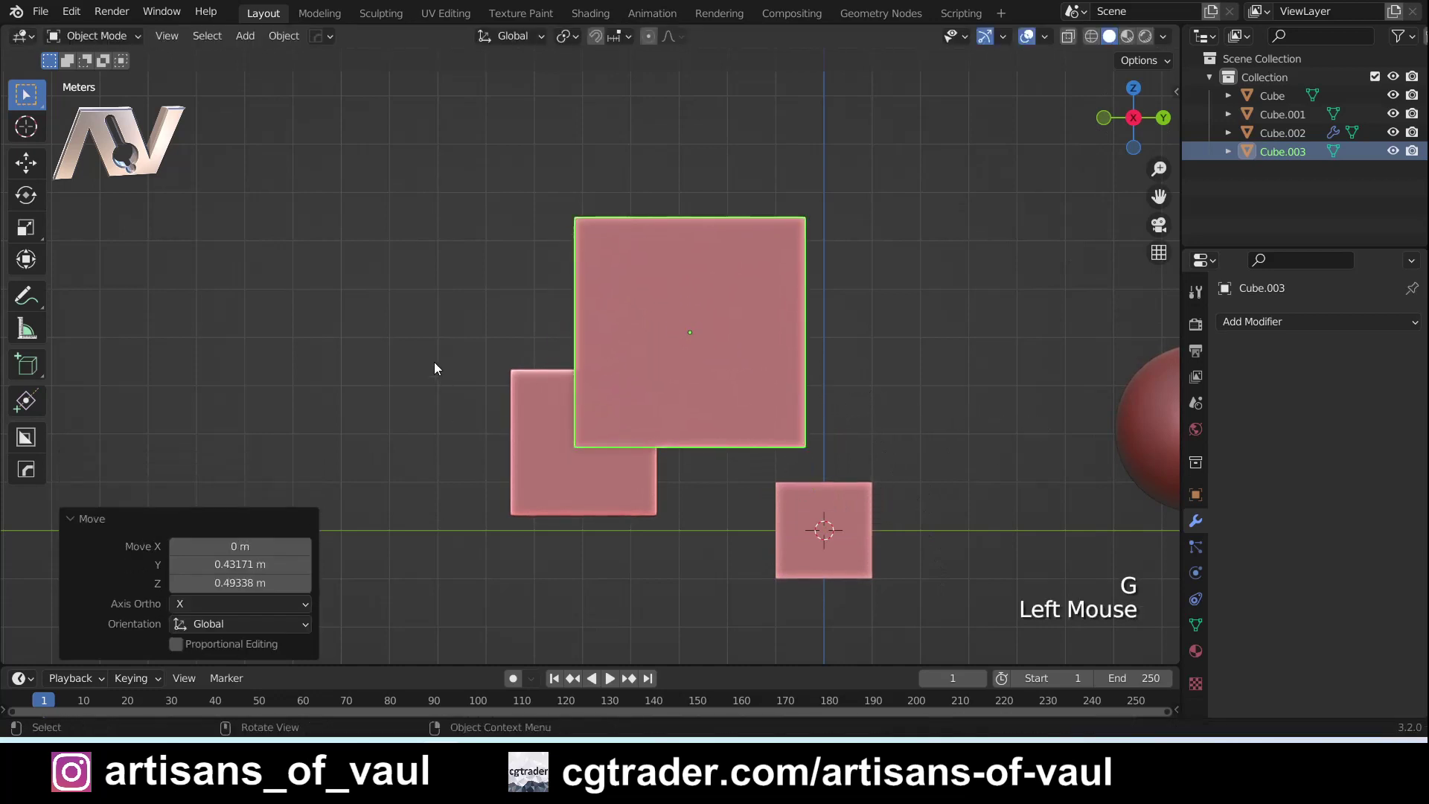
# - Select the large cutter cube, then the subdivided cube, in perspective view
pyautogui.moveTo(435, 362); pyautogui.dragTo(583, 467, button='middle')
pyautogui.scroll(2, 582, 466)
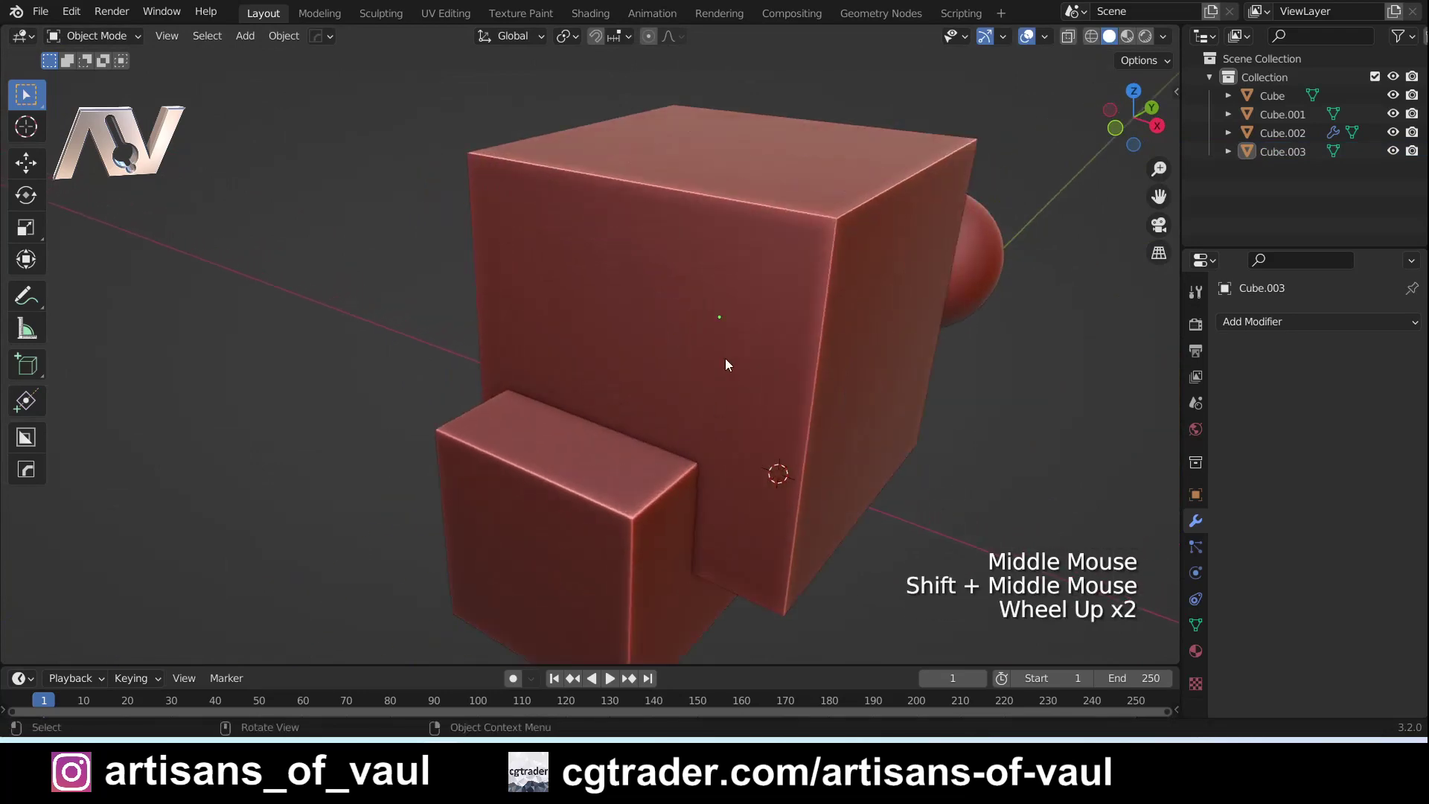
pyautogui.click(530, 512)
pyautogui.click(530, 512)
pyautogui.keyDown('shift'); pyautogui.moveTo(561, 522); pyautogui.dragTo(668, 325, button='middle'); pyautogui.keyUp('shift')
pyautogui.scroll(2, 665, 421)
# - Cut the cutter cube out of the subdivided cube with a Hops Difference Boolean and hide the cutter
pyautogui.click(512, 375)
pyautogui.keyDown('shift'); pyautogui.click(439, 360); pyautogui.keyUp('shift')
pyautogui.press('ctrl+KP_Subtract')
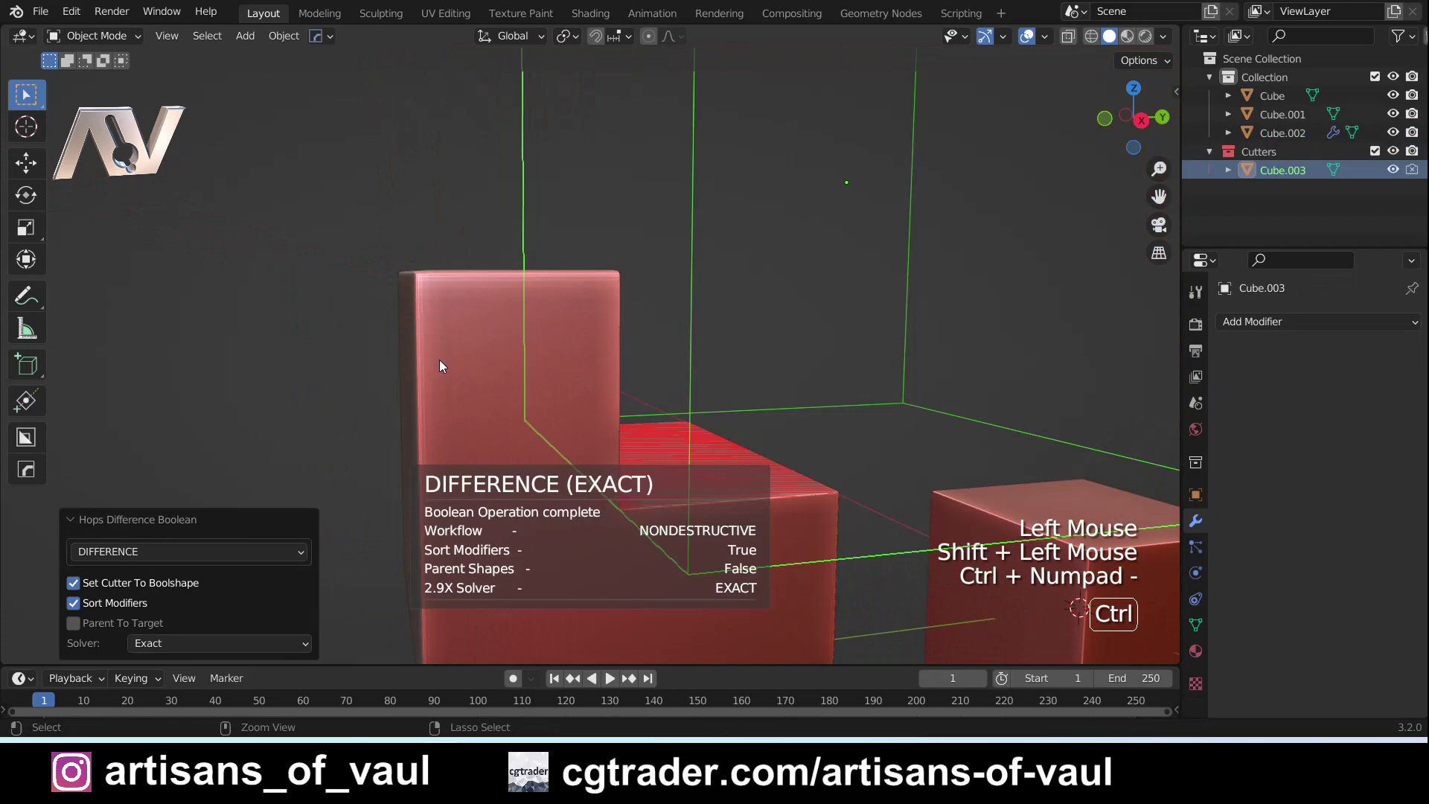
pyautogui.scroll(-2, 542, 305)
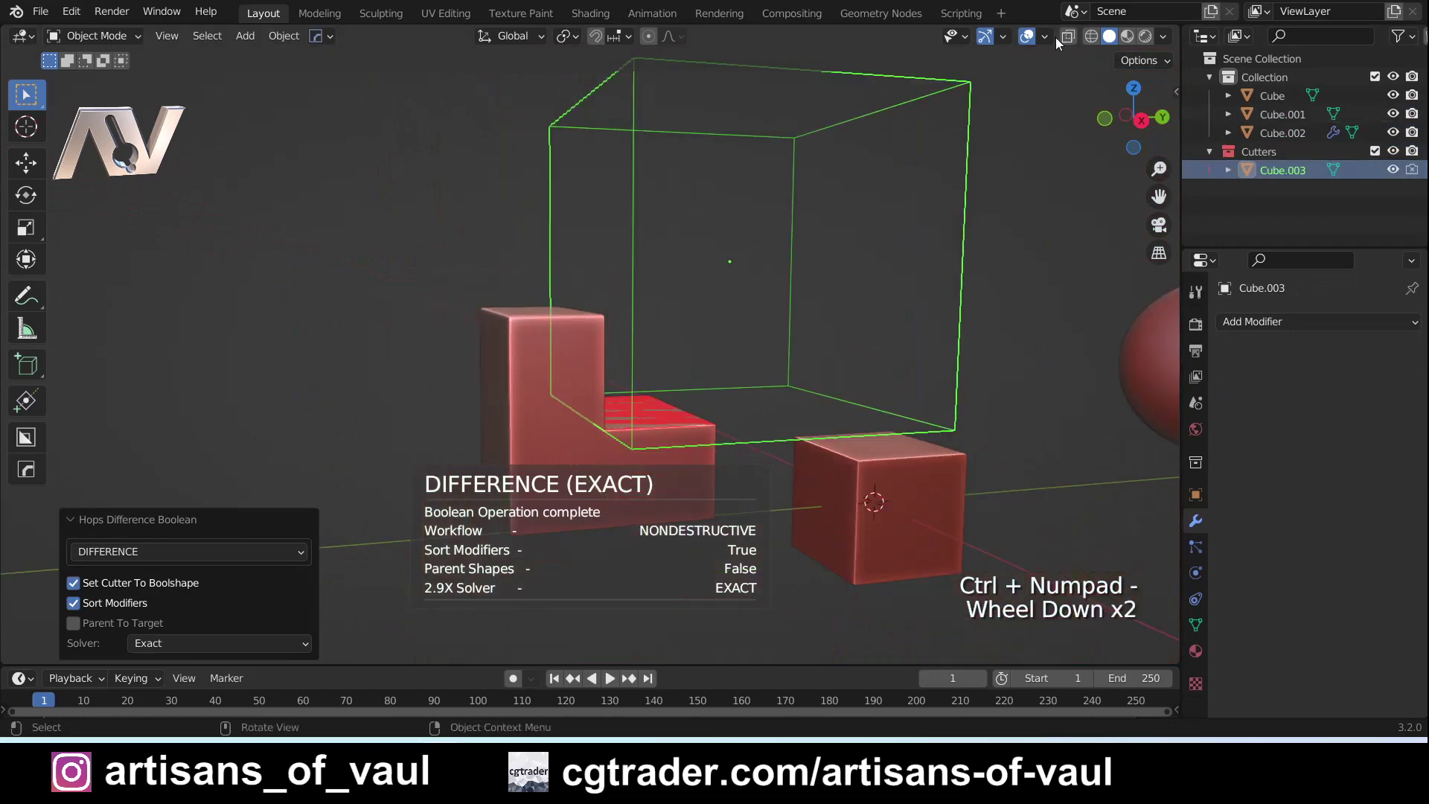
pyautogui.tripleClick(631, 167)
pyautogui.press('h')
pyautogui.scroll(3, 698, 244)
pyautogui.moveTo(698, 244); pyautogui.dragTo(565, 301, button='middle')
# - In edge-select Edit Mode, slide the front vertical edge loop toward the notch
pyautogui.press('Tab')
pyautogui.click(513, 317)
pyautogui.press('Tab')
pyautogui.click(511, 436)
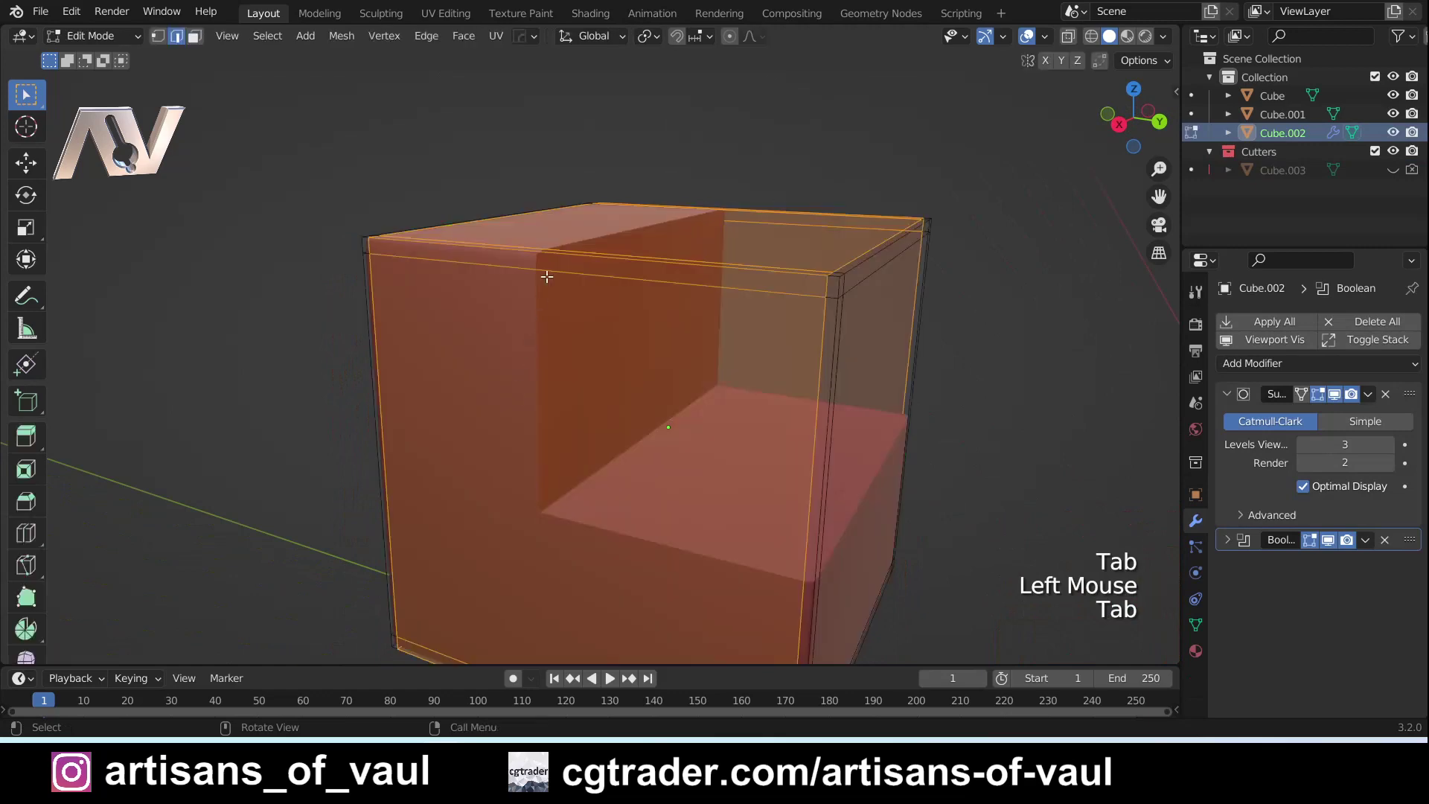
pyautogui.moveTo(510, 436); pyautogui.dragTo(611, 466, button='middle')
pyautogui.keyDown('alt'); pyautogui.click(613, 467); pyautogui.keyUp('alt')
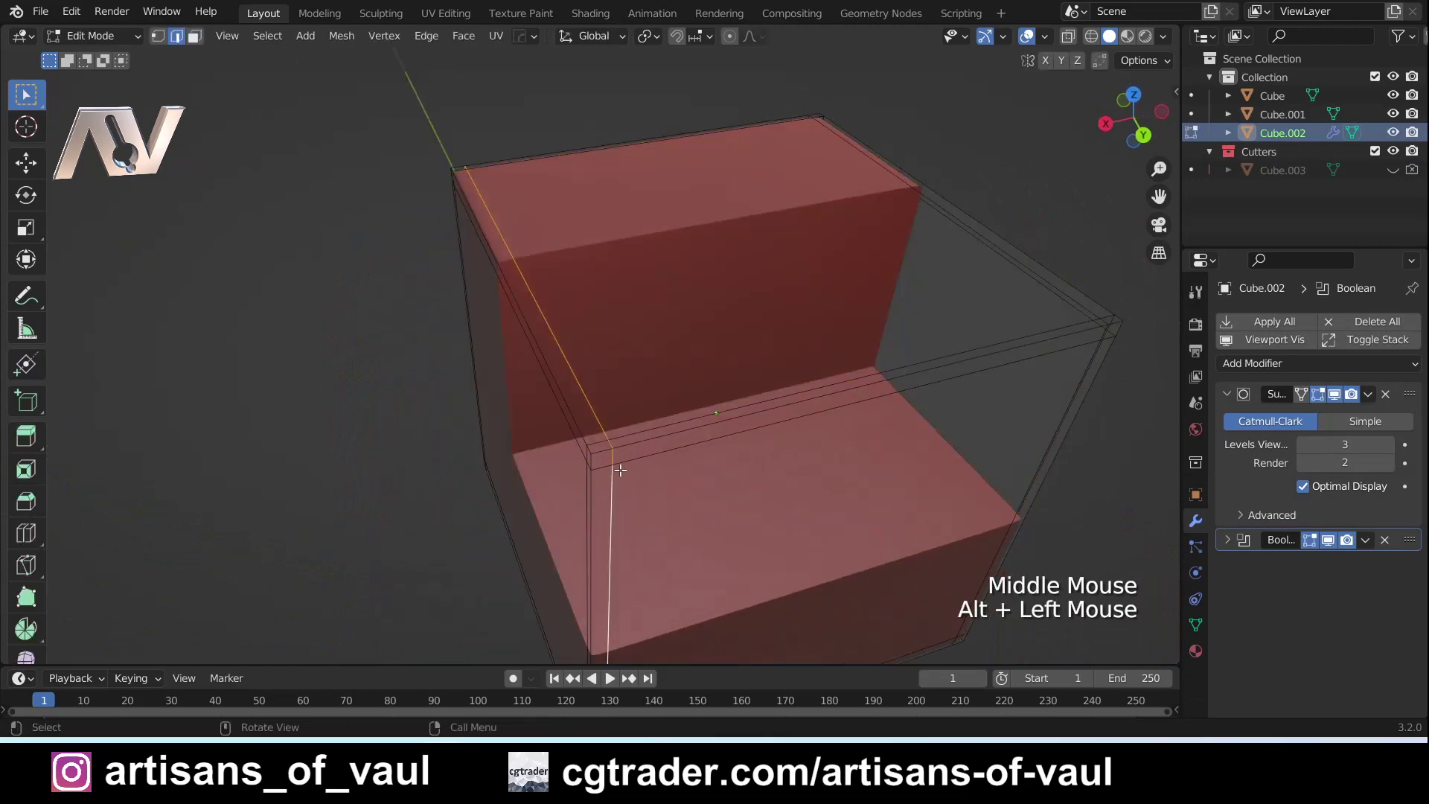
pyautogui.press('g')
pyautogui.press('g')
pyautogui.click(654, 466)
# - Slide the upper horizontal loop and another vertical loop toward the notch edges
pyautogui.moveTo(654, 466); pyautogui.dragTo(671, 265, button='middle')
pyautogui.keyDown('alt'); pyautogui.click(676, 230); pyautogui.keyUp('alt')
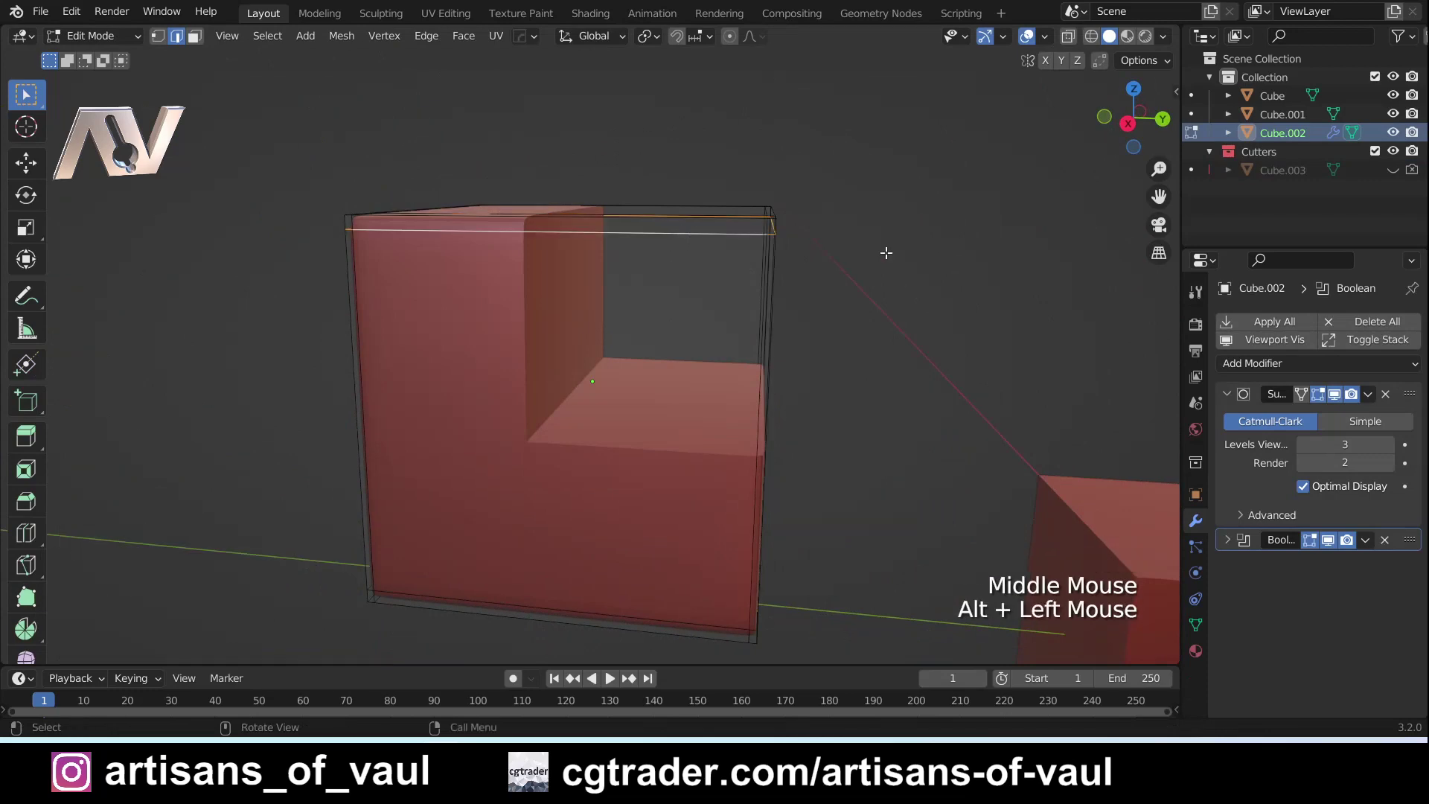
pyautogui.press('g')
pyautogui.press('g')
pyautogui.click(883, 305)
pyautogui.moveTo(883, 305); pyautogui.dragTo(730, 290, button='middle')
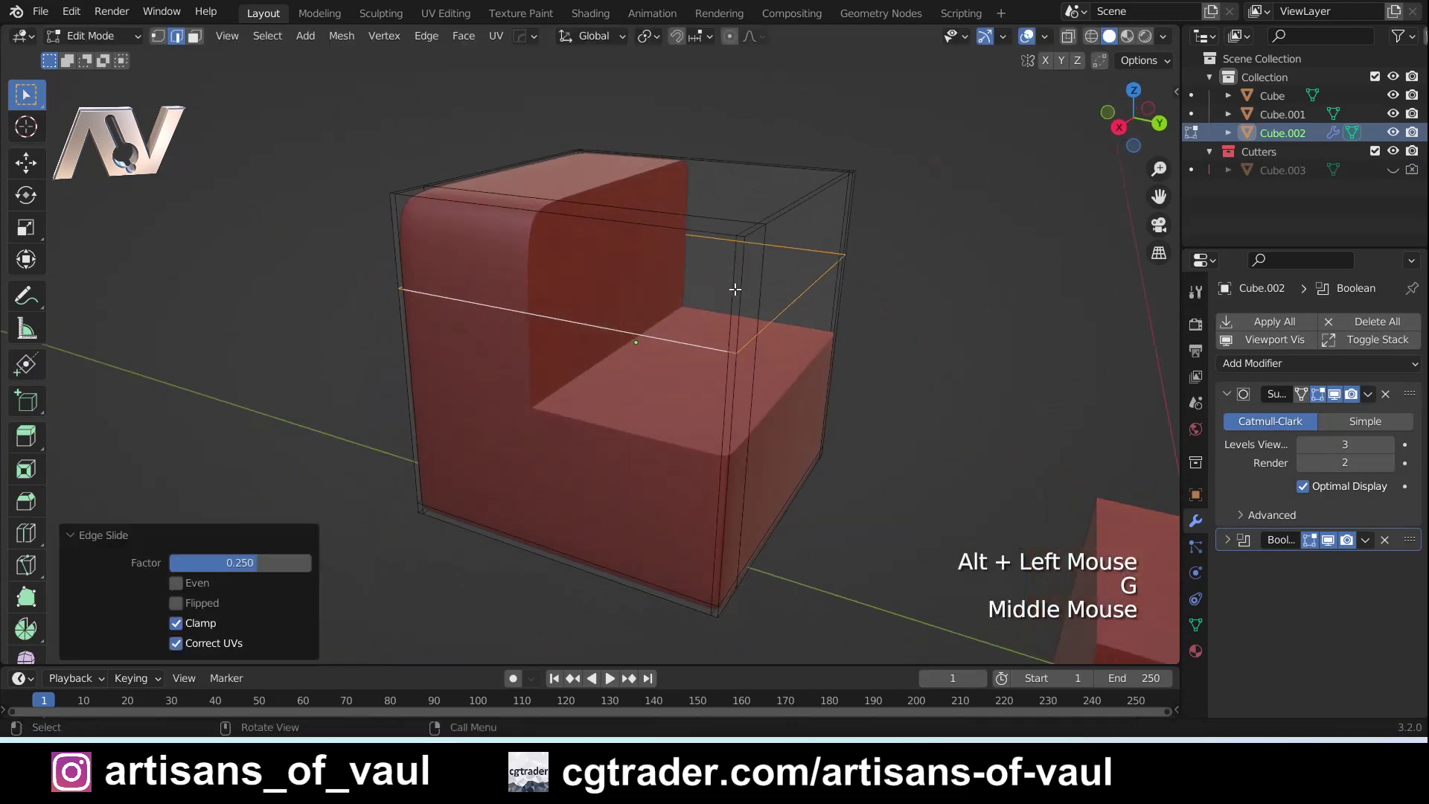
pyautogui.keyDown('alt'); pyautogui.click(733, 291); pyautogui.keyUp('alt')
pyautogui.press('g')
pyautogui.press('g')
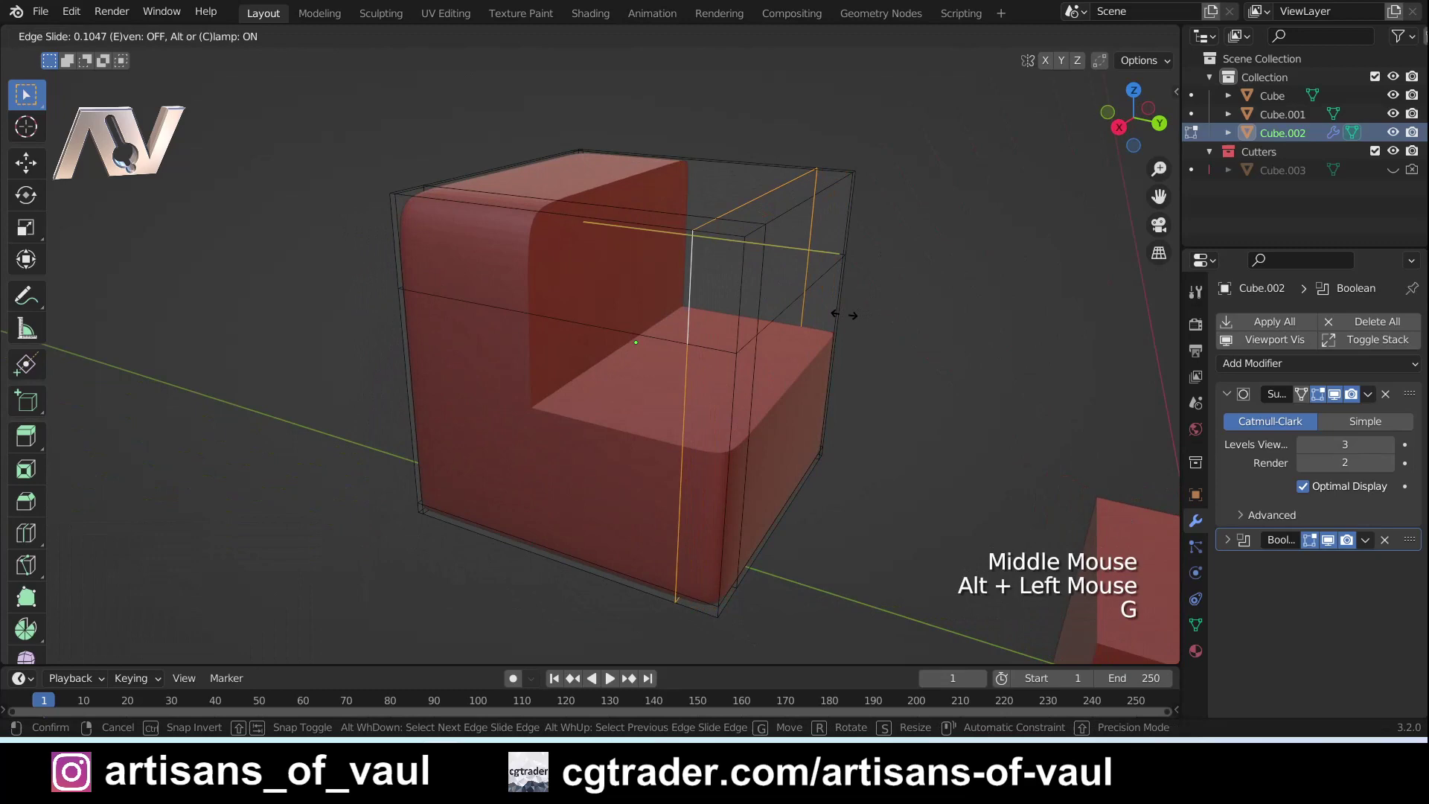
pyautogui.click(844, 315)
# - Return to Object Mode and inspect the tightened L-shaped block
pyautogui.press('Tab')
pyautogui.keyDown('shift'); pyautogui.moveTo(740, 196); pyautogui.dragTo(633, 416, button='middle'); pyautogui.keyUp('shift')
pyautogui.scroll(2, 592, 314)
pyautogui.scroll(-1, 633, 417)
pyautogui.keyDown('shift'); pyautogui.moveTo(819, 478); pyautogui.dragTo(717, 504, button='middle'); pyautogui.keyUp('shift')
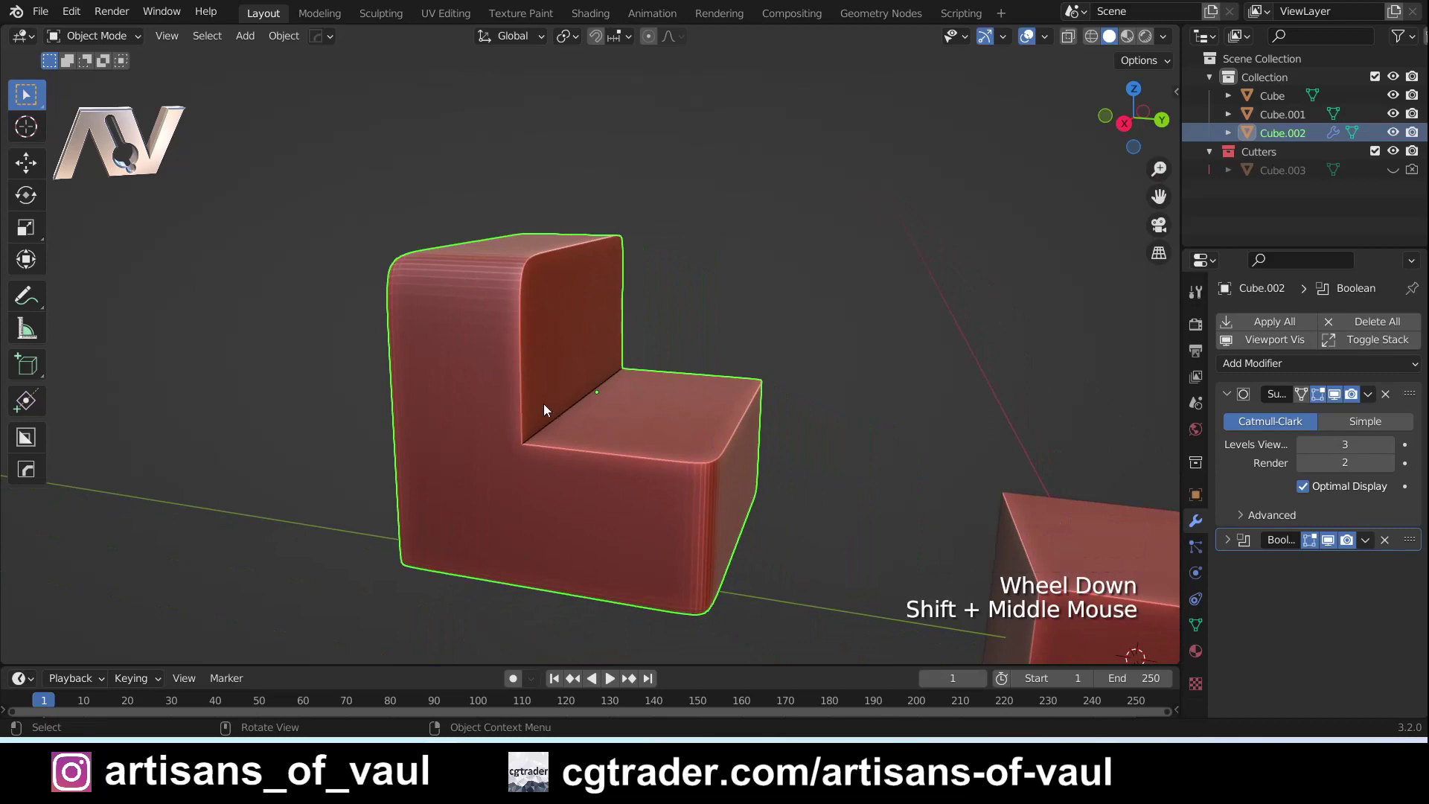
pyautogui.scroll(3, 518, 377)
pyautogui.scroll(-1, 518, 377)
pyautogui.moveTo(421, 291); pyautogui.dragTo(682, 285, button='middle')
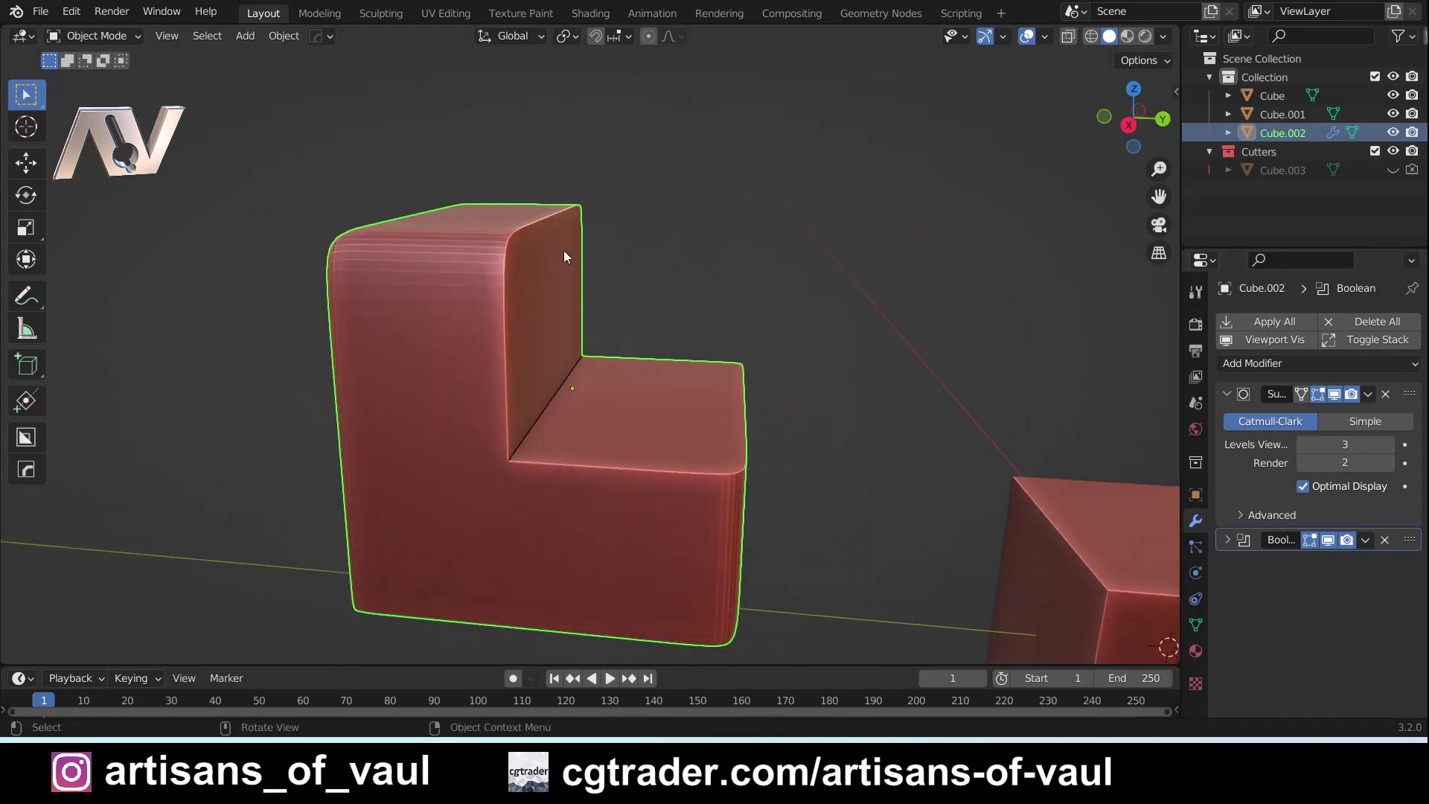
pyautogui.moveTo(564, 251); pyautogui.dragTo(519, 251, button='middle')
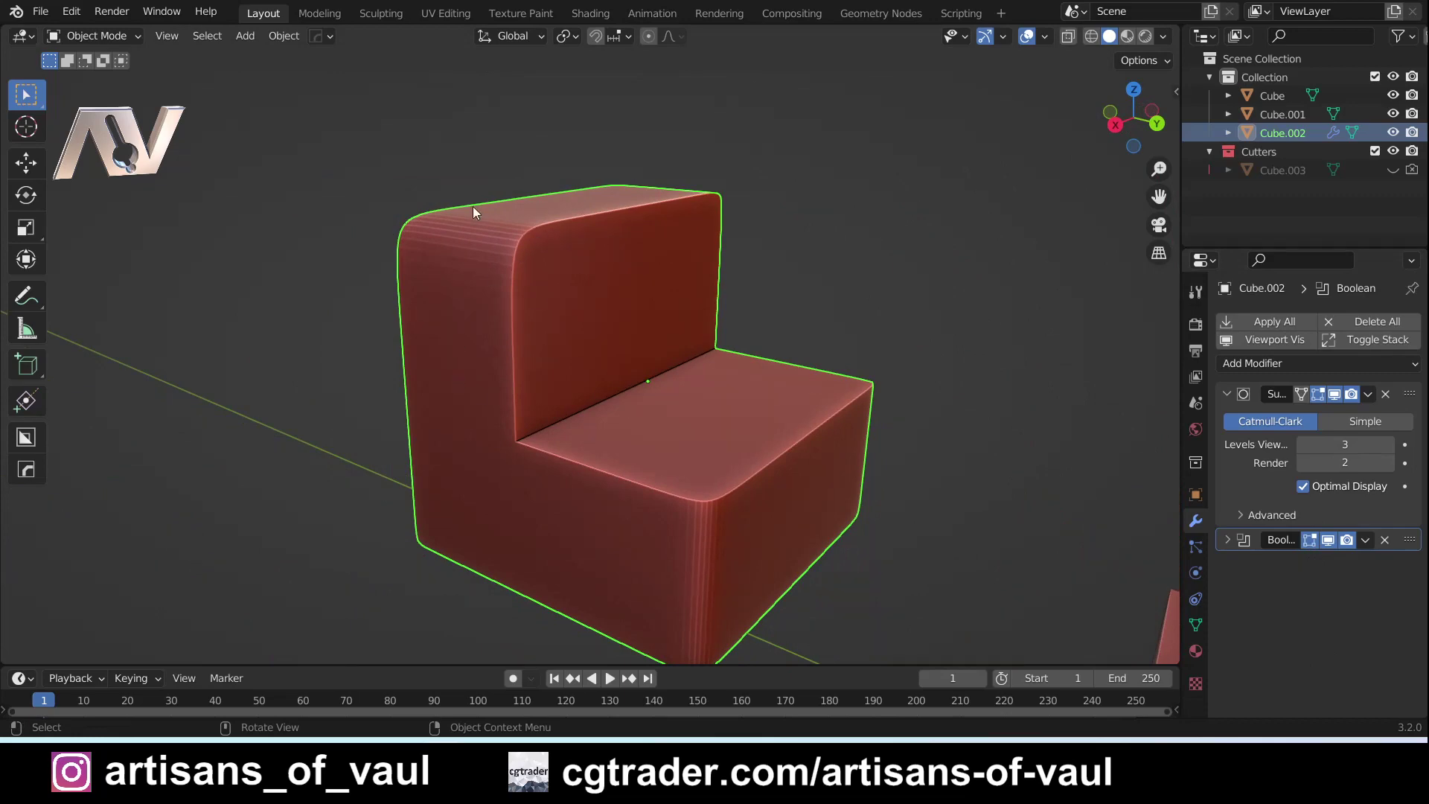
pyautogui.moveTo(370, 250); pyautogui.dragTo(820, 222, button='middle')
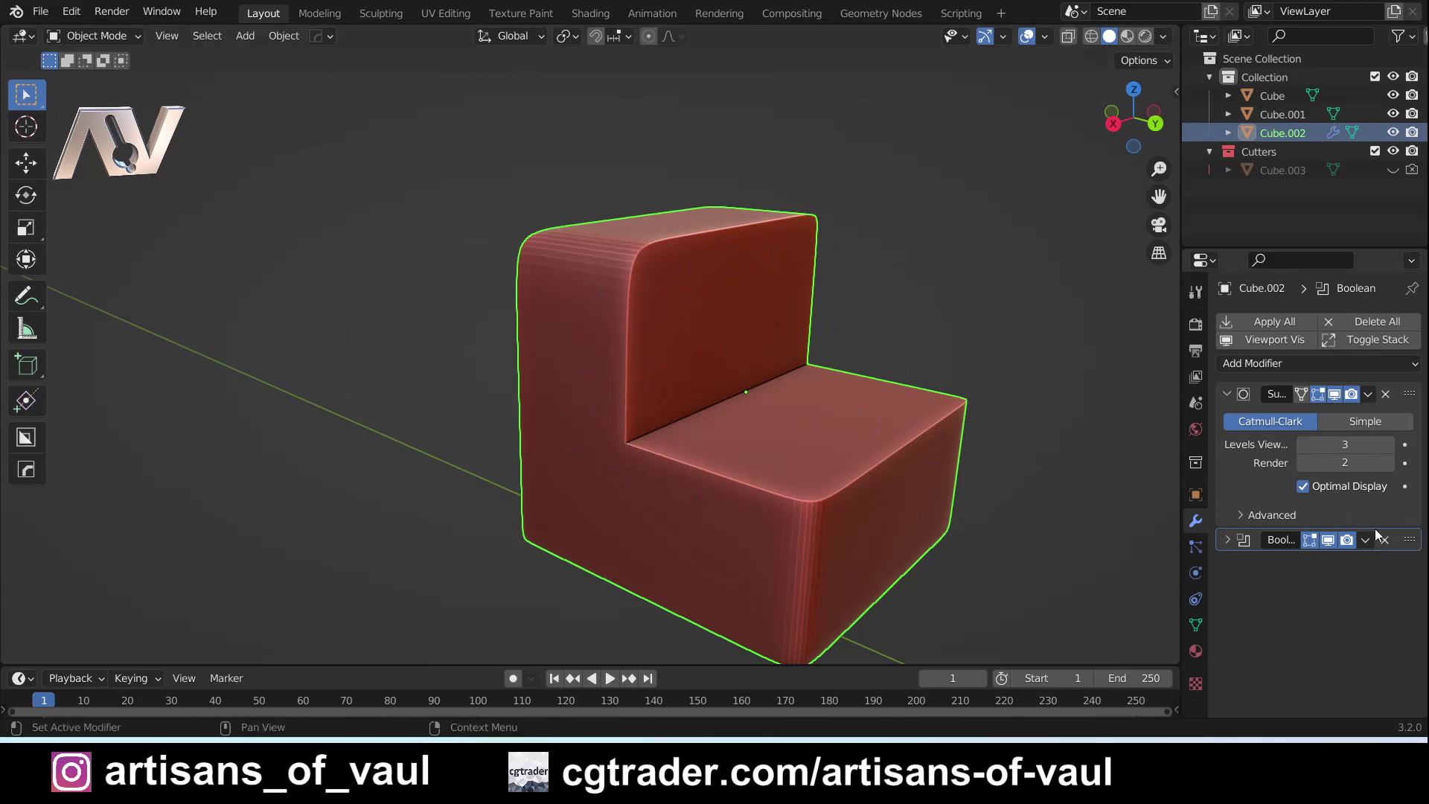
# - Move the Boolean modifier above Subdivision, inspect the blobby result, then move it back below
pyautogui.click(1411, 546)
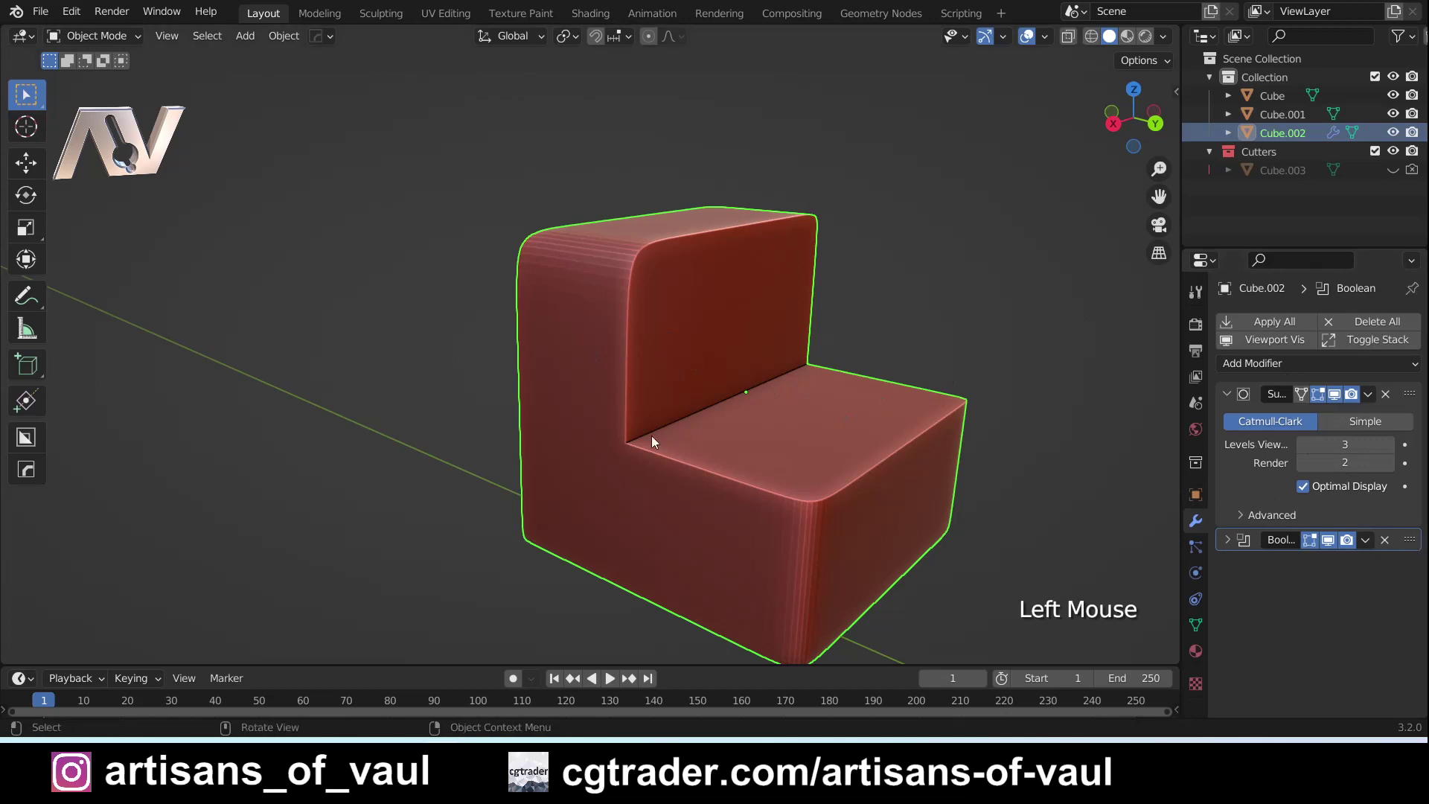
pyautogui.moveTo(1409, 542); pyautogui.dragTo(1390, 389)
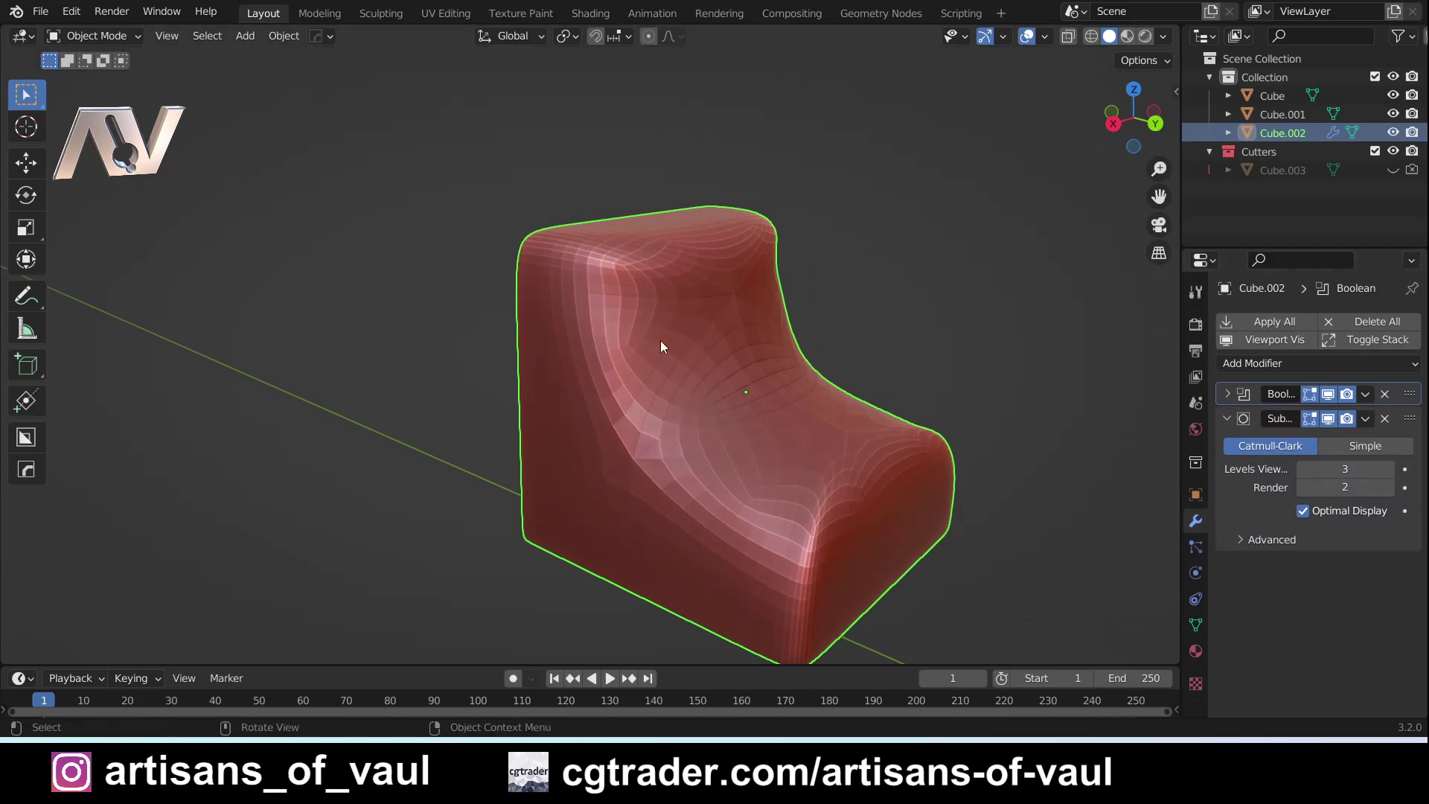
pyautogui.moveTo(660, 342); pyautogui.dragTo(731, 341, button='middle')
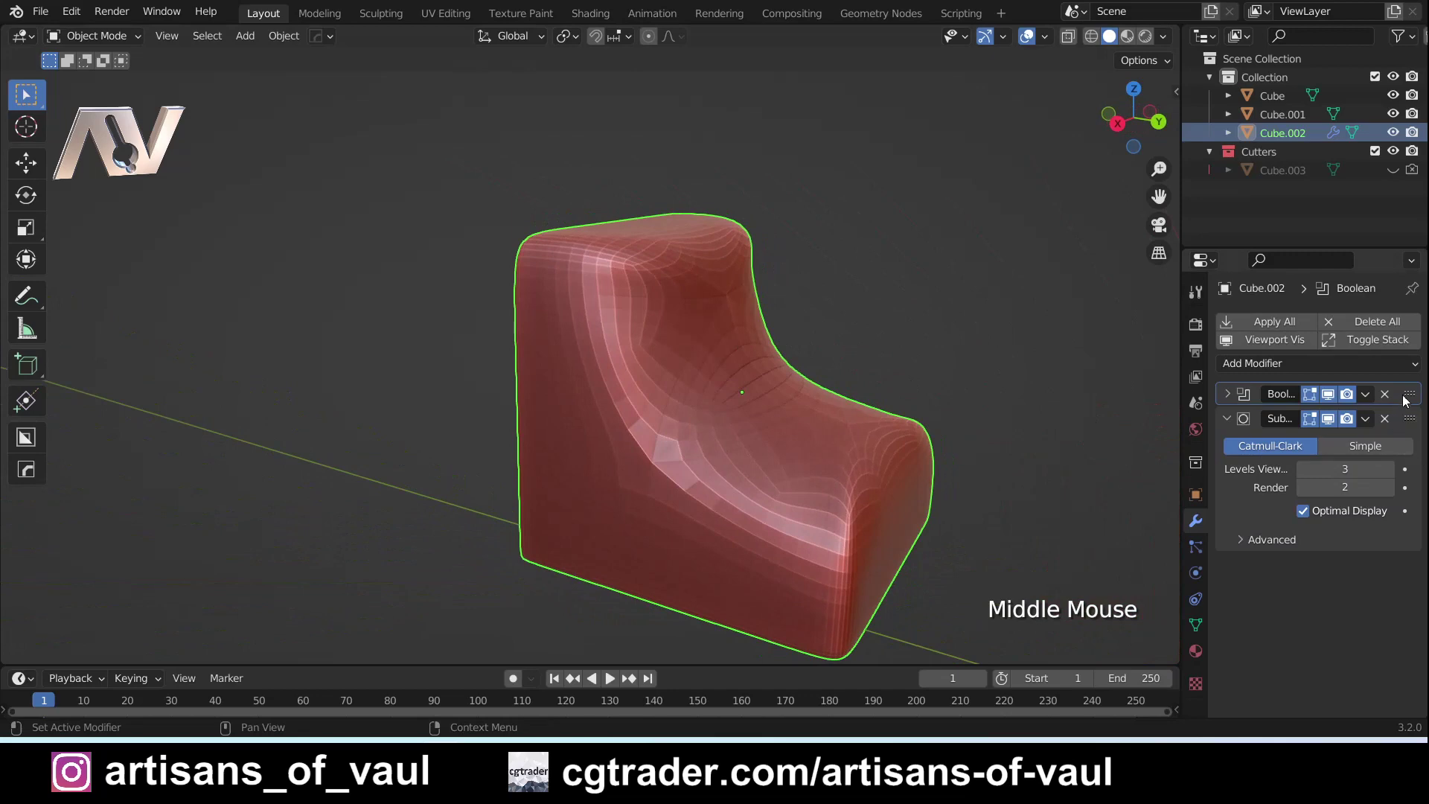
pyautogui.moveTo(1405, 395); pyautogui.dragTo(1408, 541)
# - Sketch annotation guide strokes along the notch's ledge, wall and inner corner
pyautogui.click(26, 296)
pyautogui.click(787, 215)
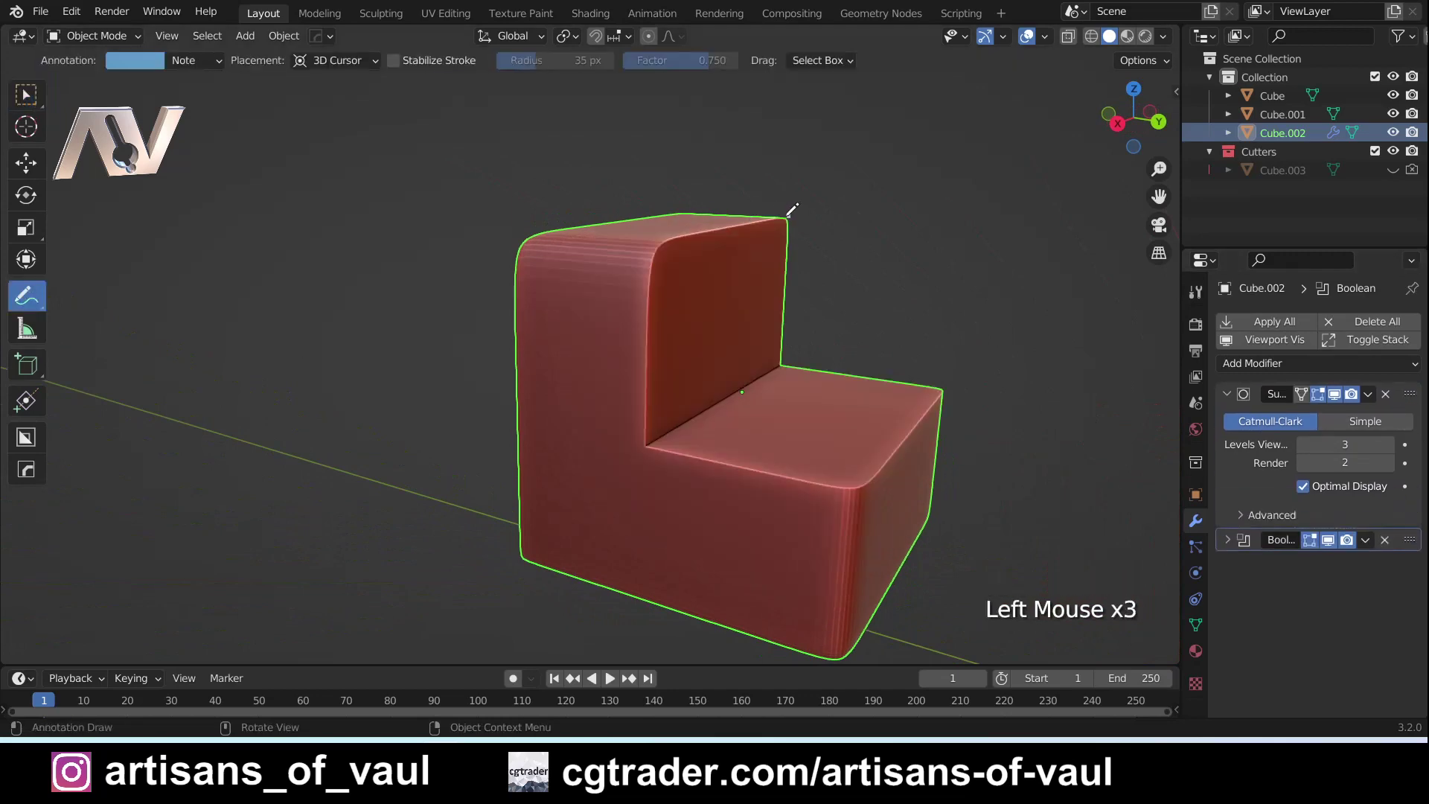
pyautogui.moveTo(633, 433); pyautogui.dragTo(782, 458)
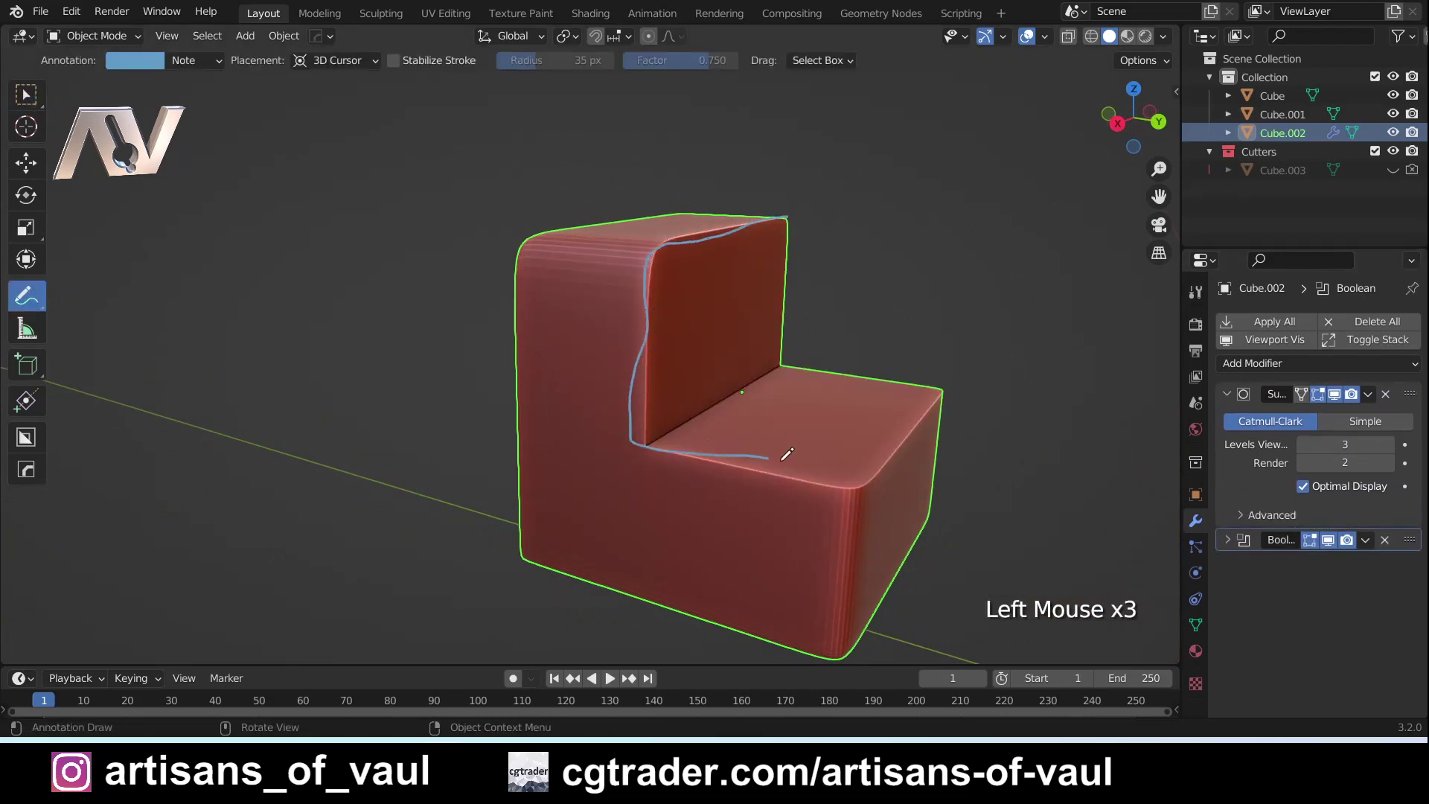
pyautogui.moveTo(897, 419)
pyautogui.mouseDown()
pyautogui.moveTo(906, 379)
pyautogui.moveTo(806, 368)
pyautogui.moveTo(789, 305)
pyautogui.mouseUp()
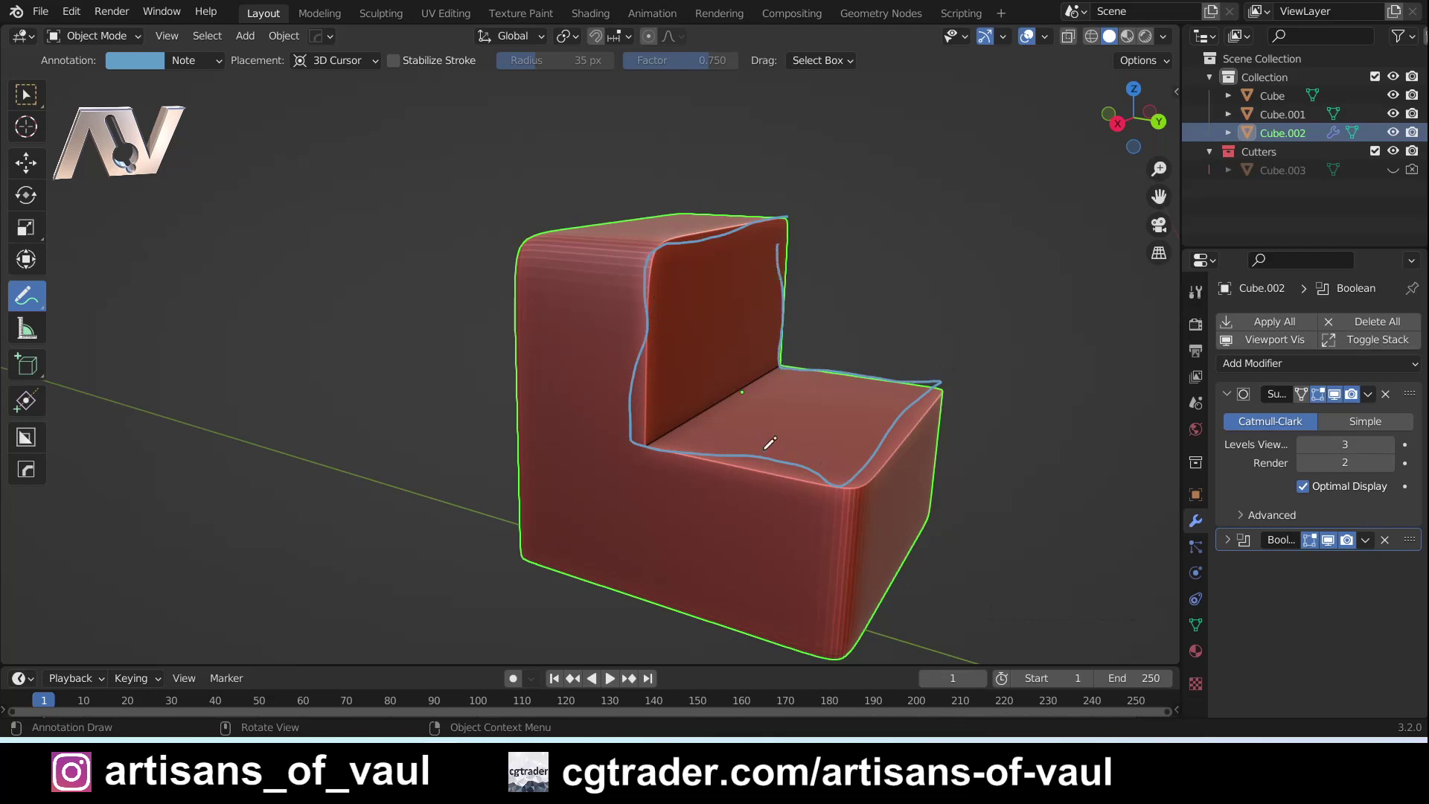
pyautogui.moveTo(786, 363)
pyautogui.mouseDown()
pyautogui.moveTo(781, 340)
pyautogui.moveTo(582, 450)
pyautogui.mouseUp()
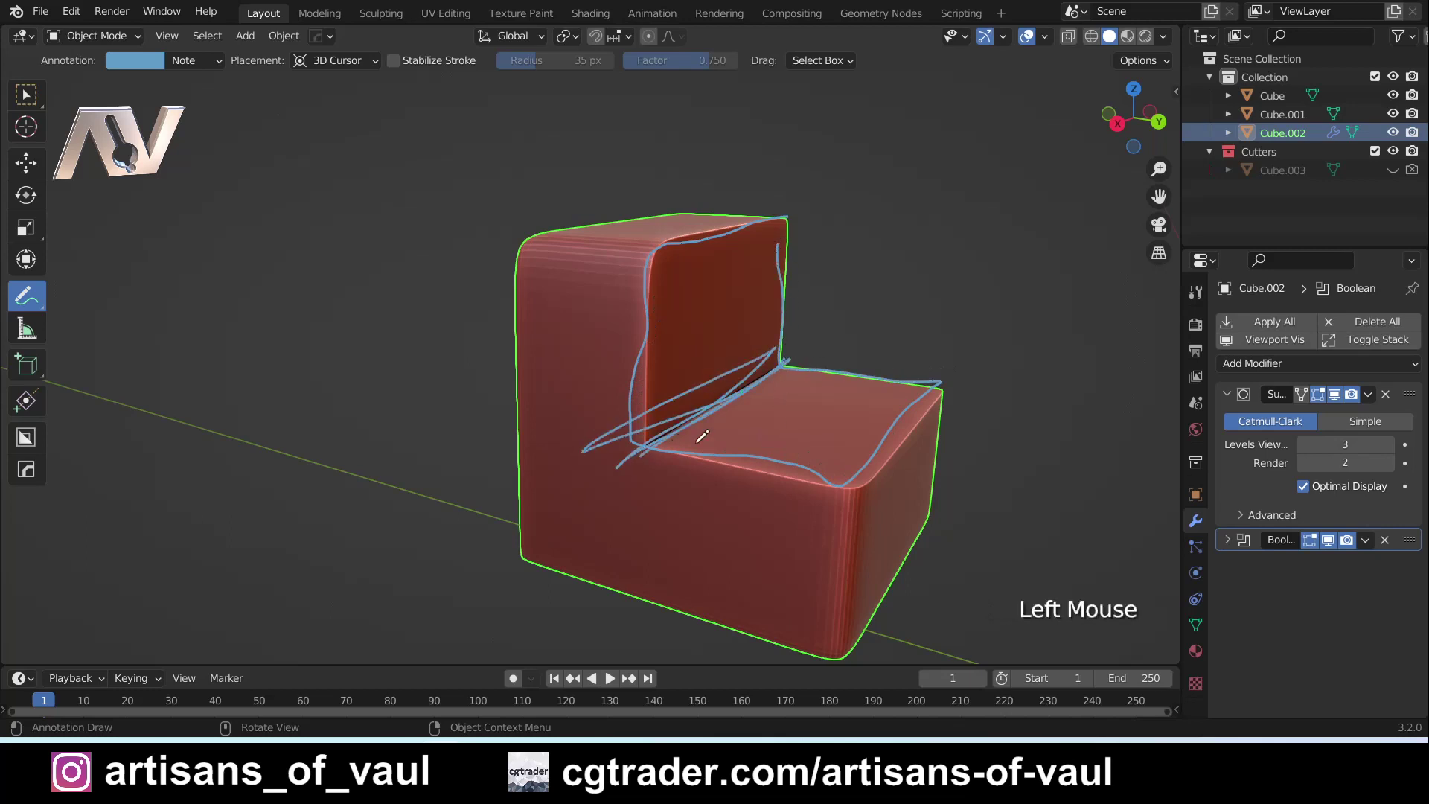
# - Undo the guide strokes and place the Boolean modifier ahead of the Subdivision modifier
pyautogui.hotkey('ctrl', 'z')
pyautogui.hotkey('ctrl', 'z')
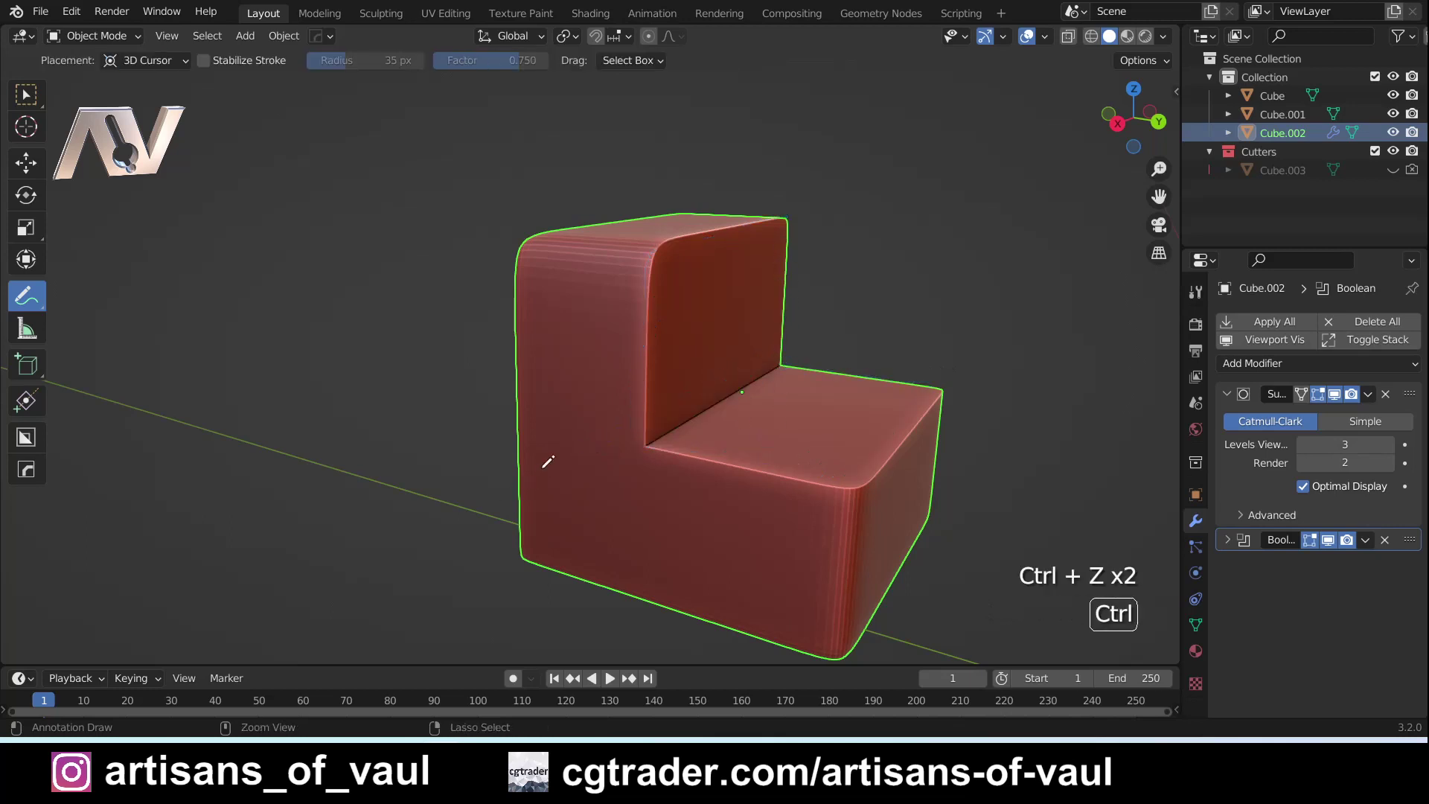
pyautogui.click(1321, 527)
pyautogui.moveTo(1409, 546); pyautogui.dragTo(1409, 395)
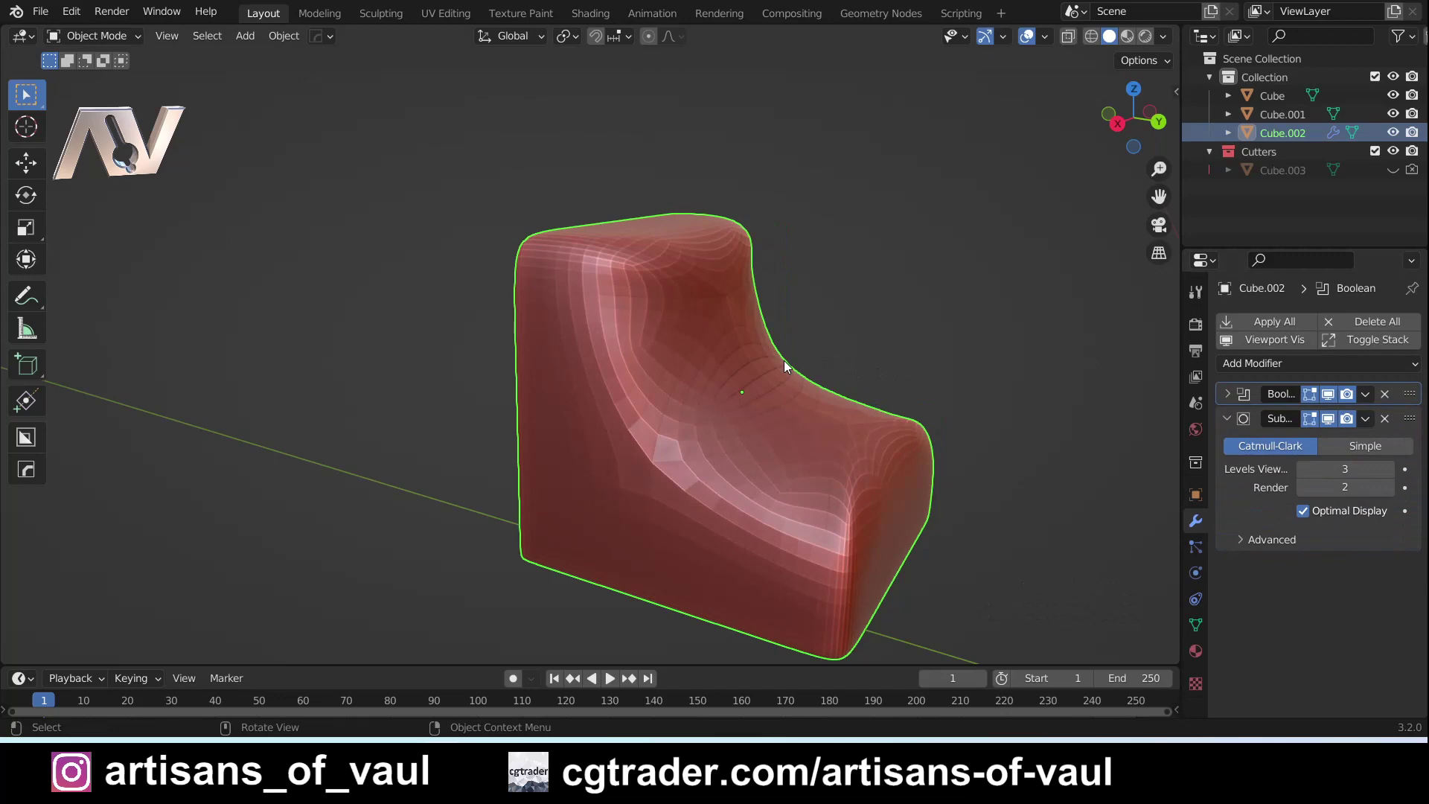
# - Switch into Edit Mode with edge selection and back to Object Mode
pyautogui.press('Tab')
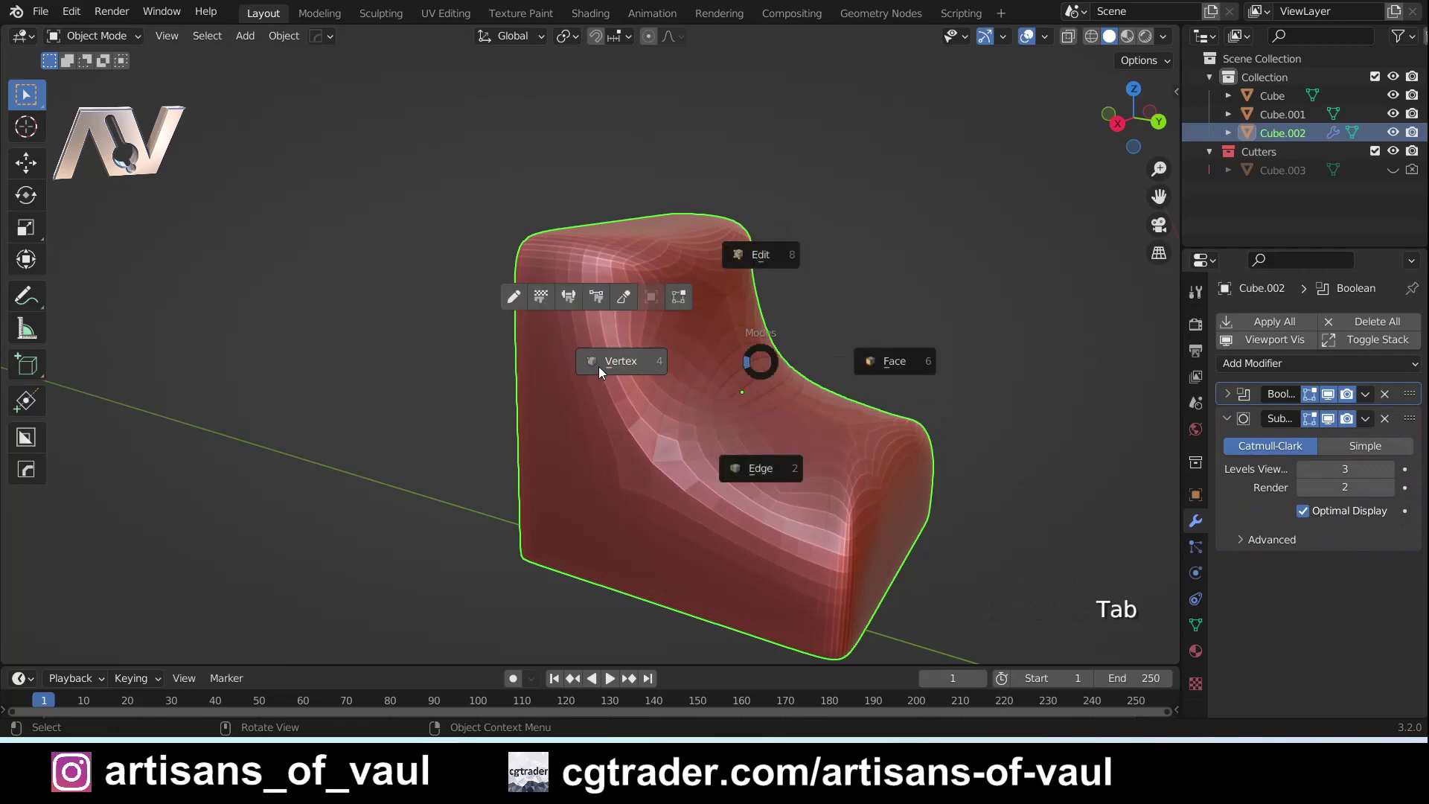
pyautogui.click(745, 480)
pyautogui.press('Tab')
pyautogui.click(794, 296)
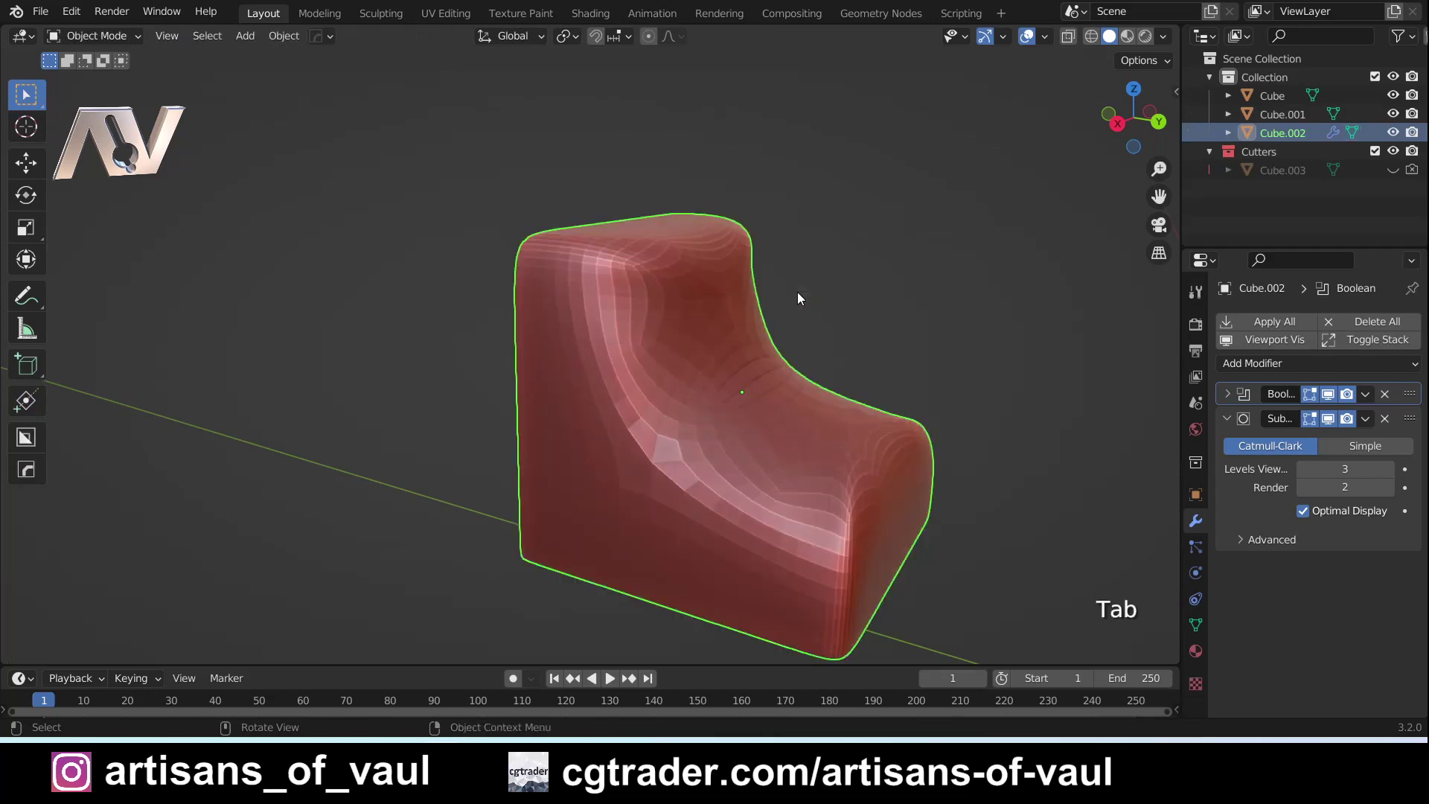
# - Apply the Boolean modifier, hide Subdivision in the viewport, and enter Edit Mode
pyautogui.click(1368, 396)
pyautogui.click(1282, 413)
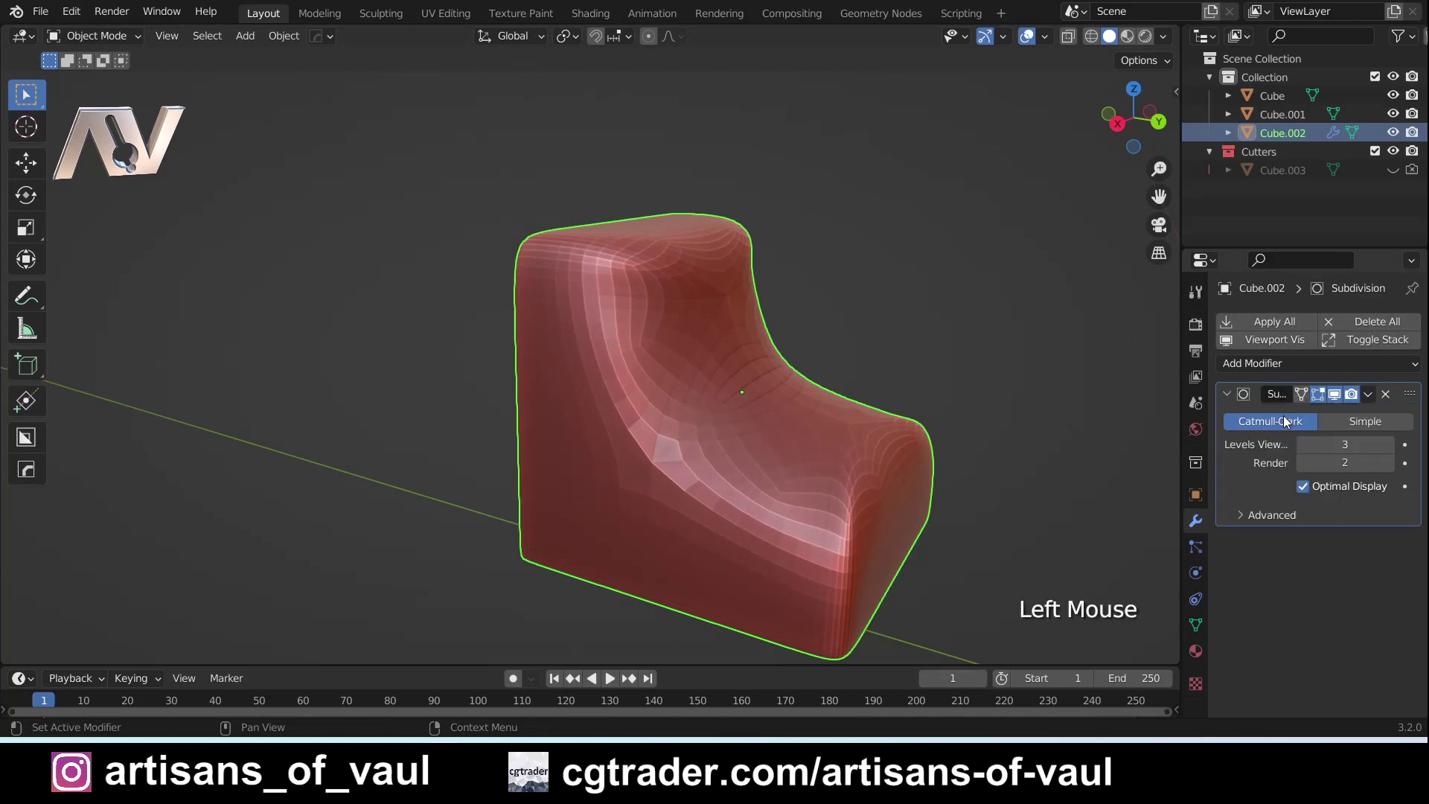
pyautogui.click(1334, 395)
pyautogui.press('Tab')
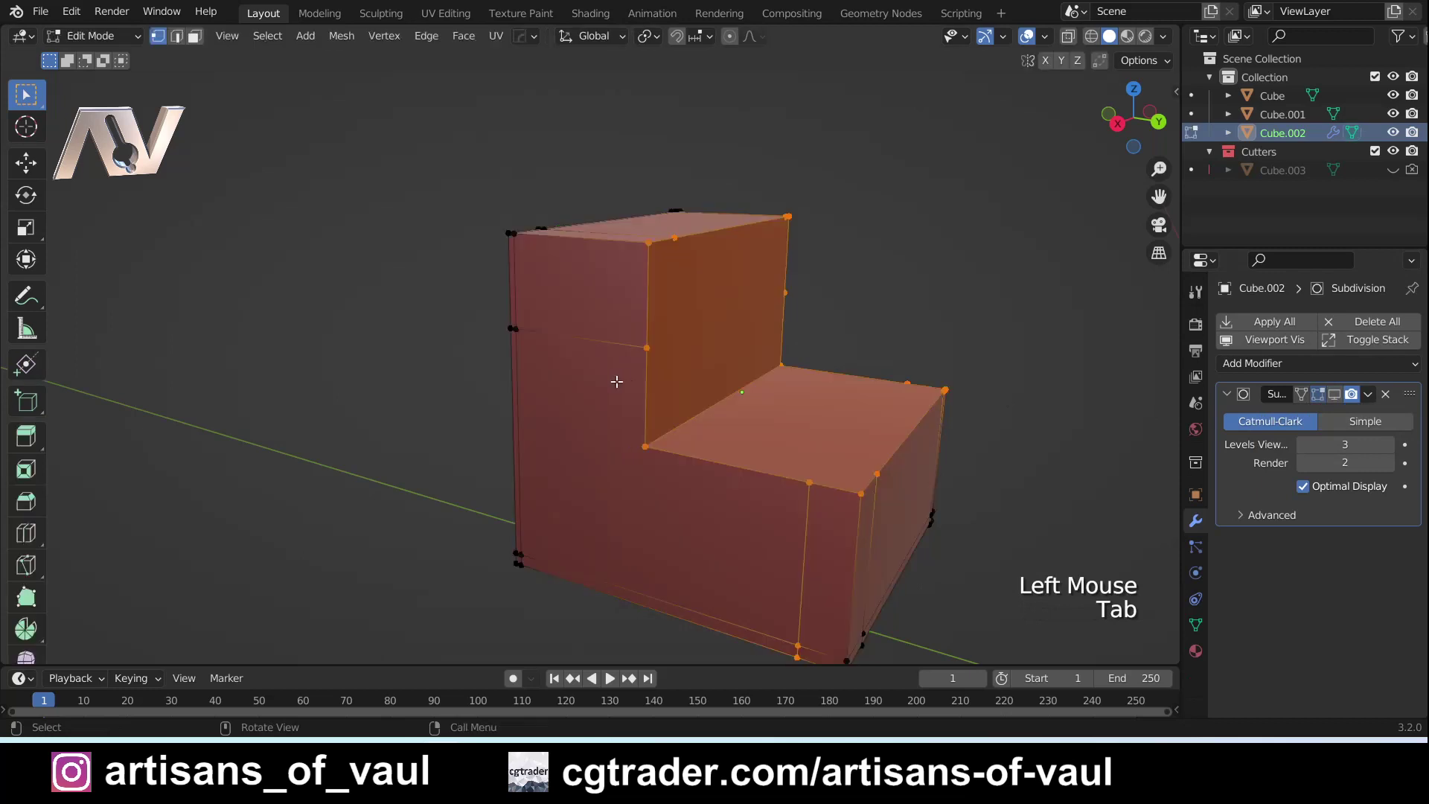
# - Orbit, pan and zoom around the raw stepped mesh to inspect the notch
pyautogui.moveTo(760, 347); pyautogui.dragTo(789, 372, button='middle')
pyautogui.scroll(2, 789, 372)
pyautogui.moveTo(893, 404); pyautogui.dragTo(757, 282, button='middle')
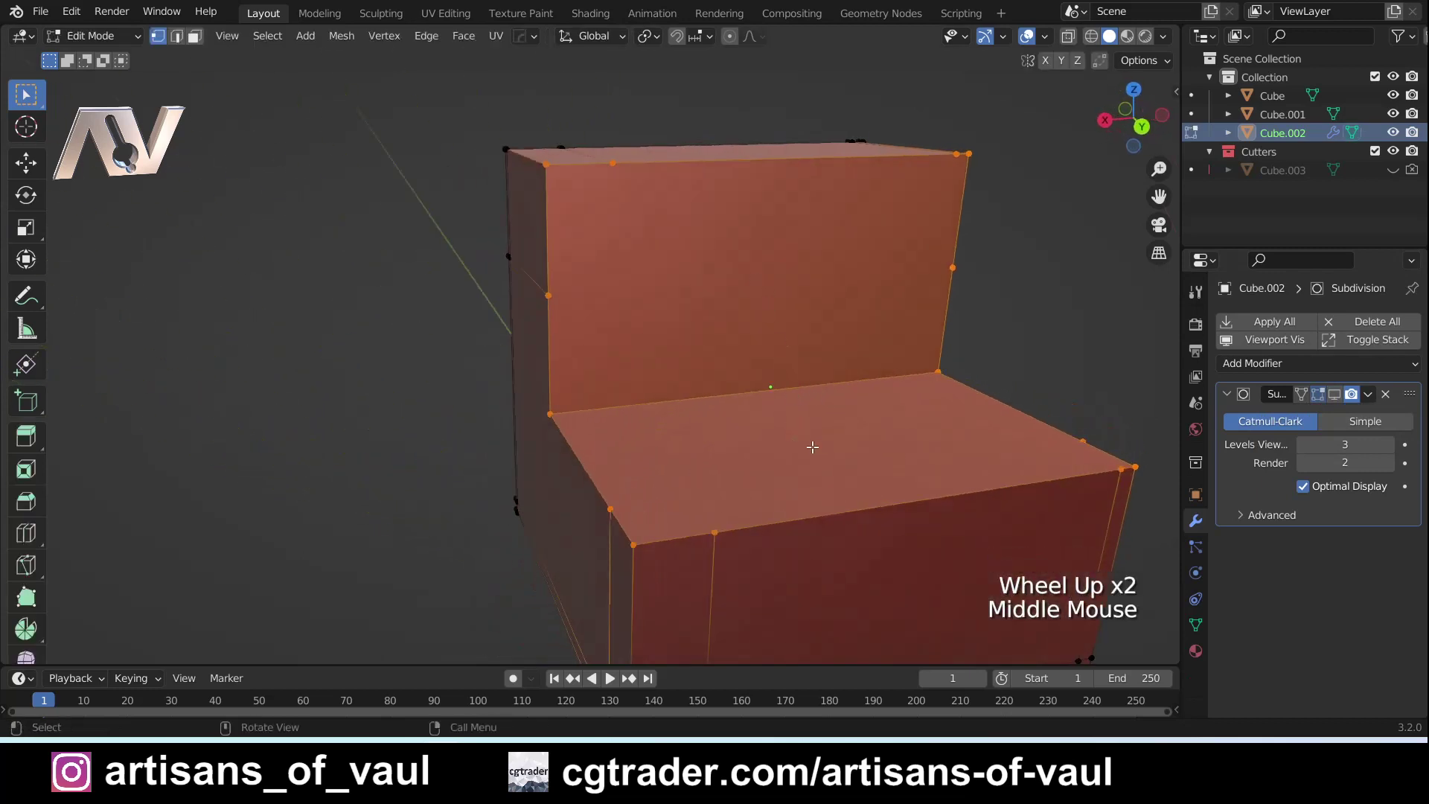
pyautogui.scroll(-2, 712, 429)
pyautogui.moveTo(711, 430); pyautogui.dragTo(673, 337, button='middle')
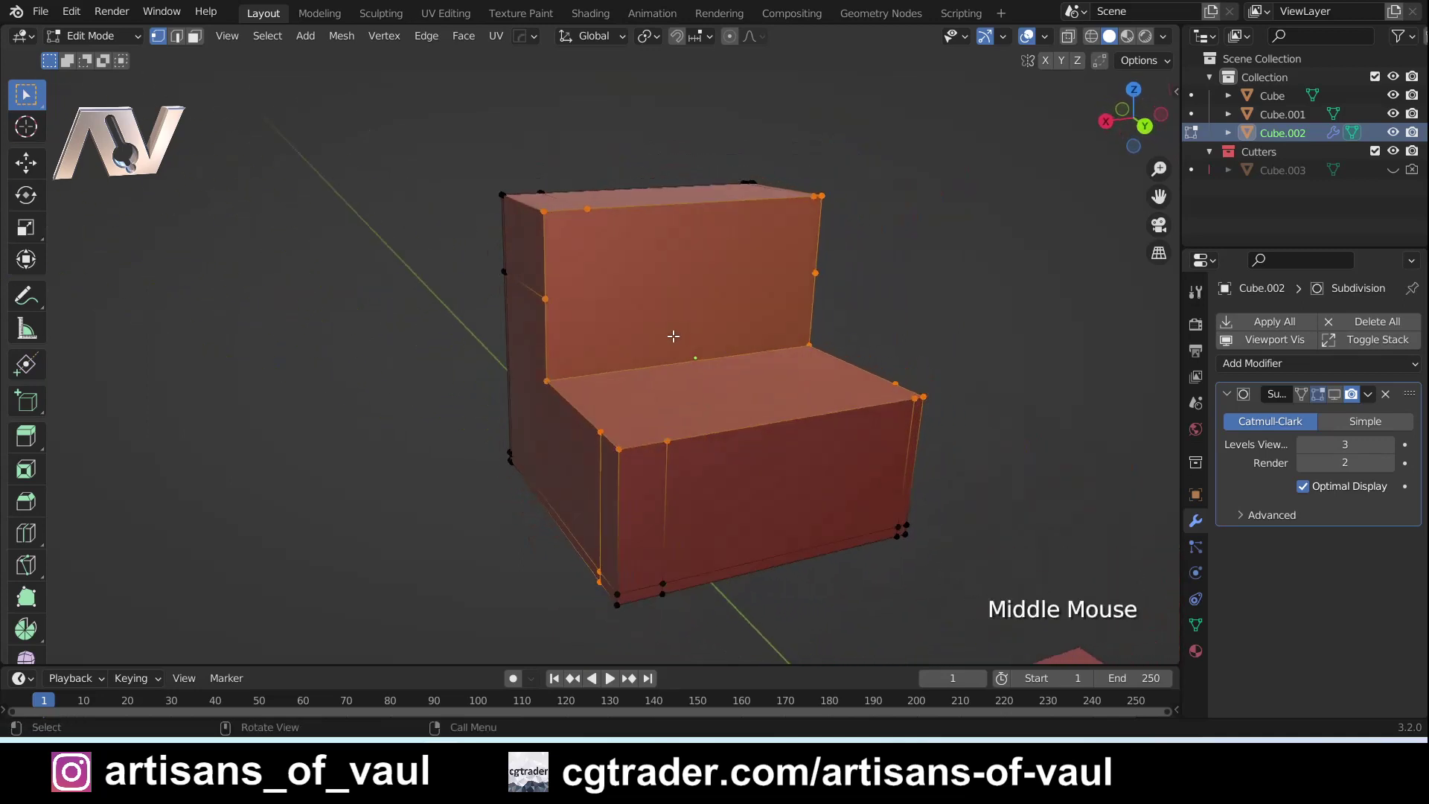
pyautogui.keyDown('shift'); pyautogui.moveTo(578, 258); pyautogui.dragTo(606, 365, button='middle'); pyautogui.keyUp('shift')
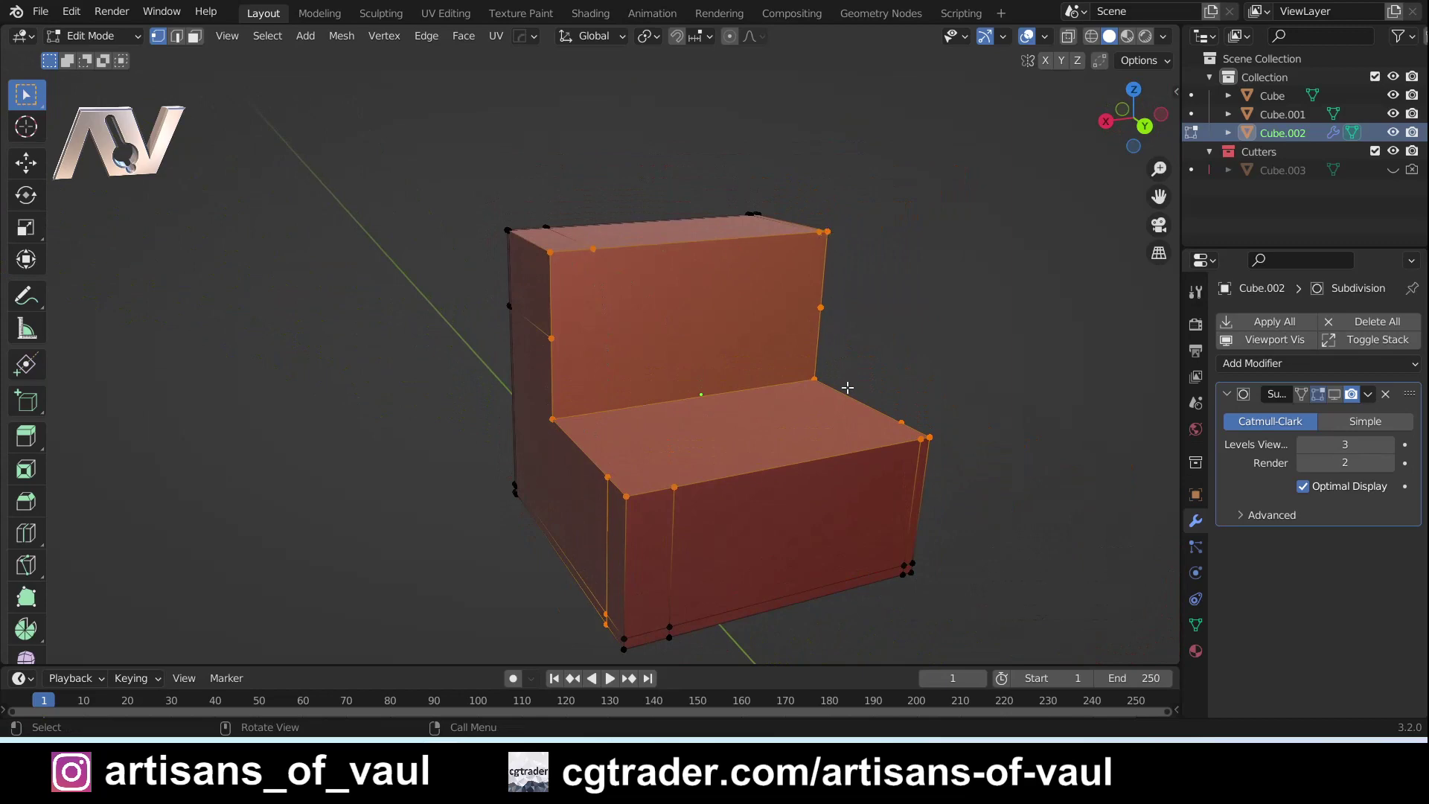
pyautogui.scroll(2, 581, 359)
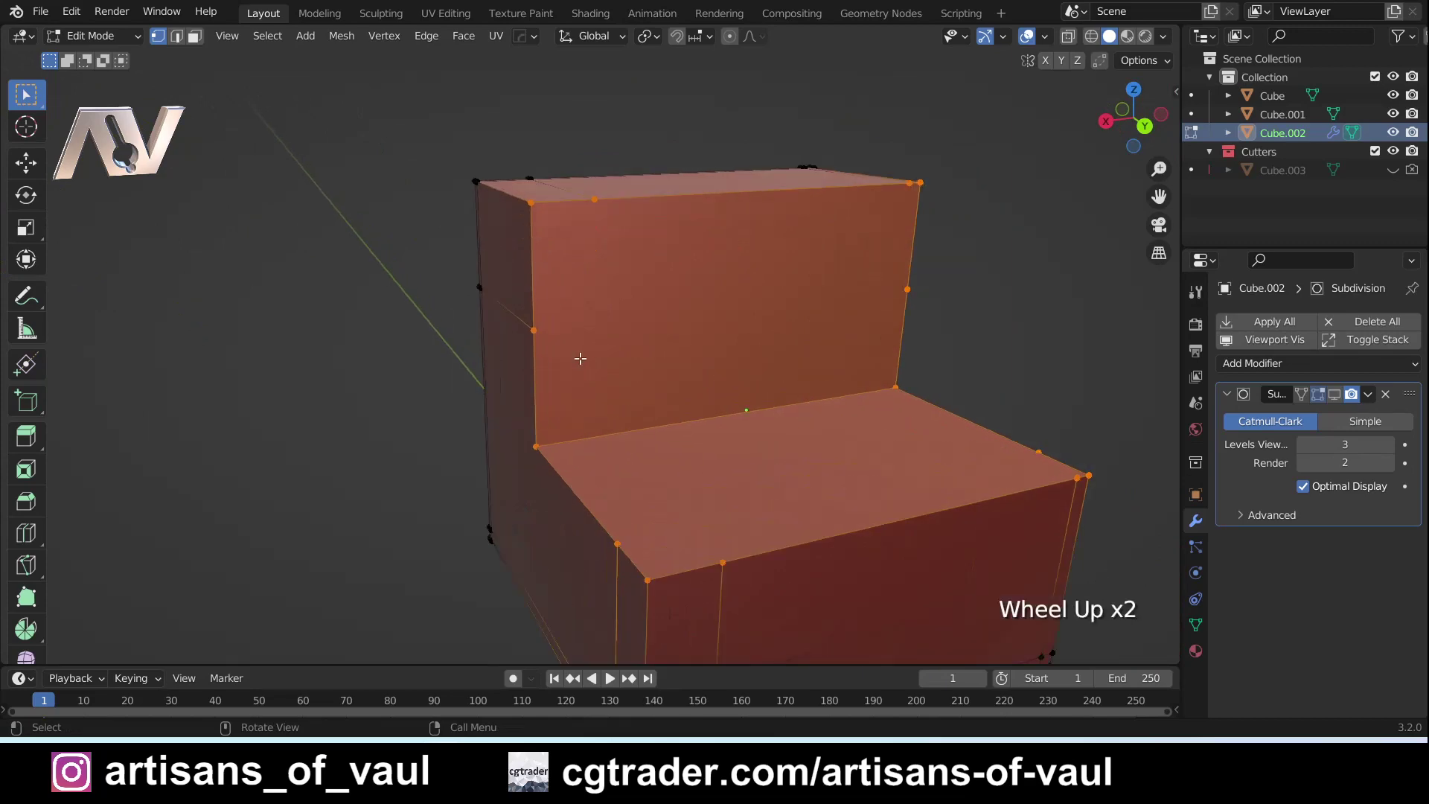
pyautogui.moveTo(580, 360); pyautogui.dragTo(710, 374, button='middle')
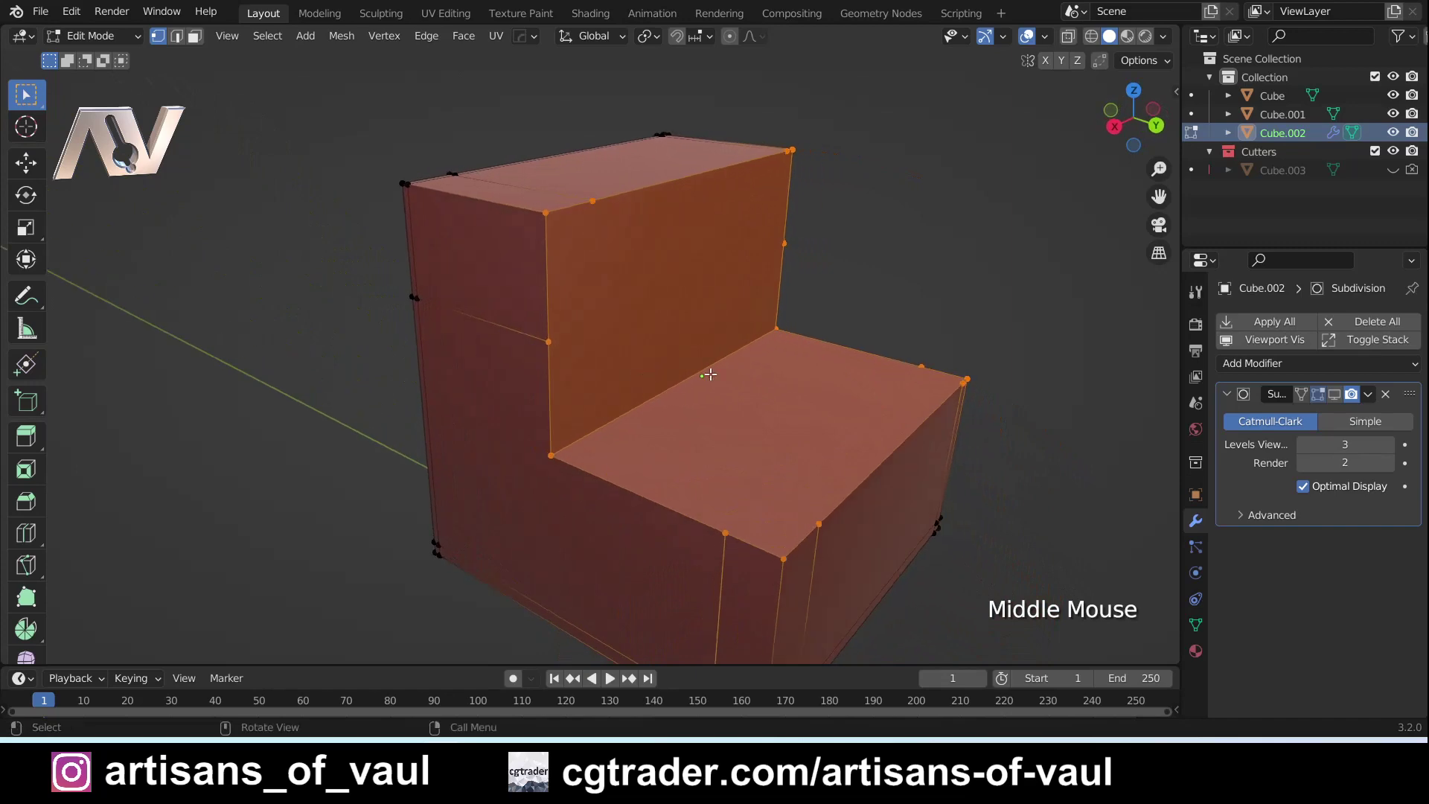
pyautogui.moveTo(826, 407); pyautogui.dragTo(746, 438, button='middle')
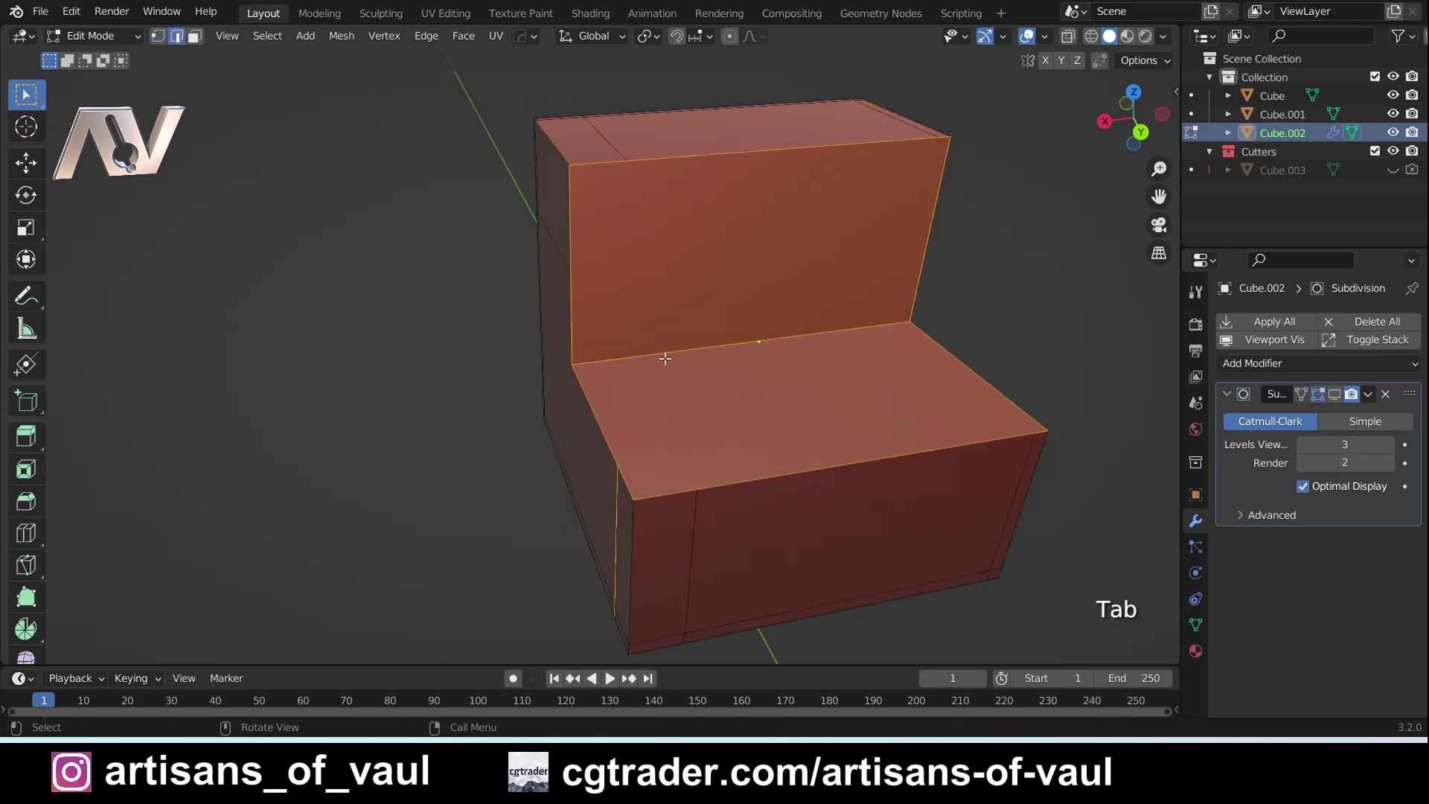
# - Try connecting the top-edge and front-corner vertices with a J cut, then undo it
pyautogui.click(664, 354)
pyautogui.press('Delete')
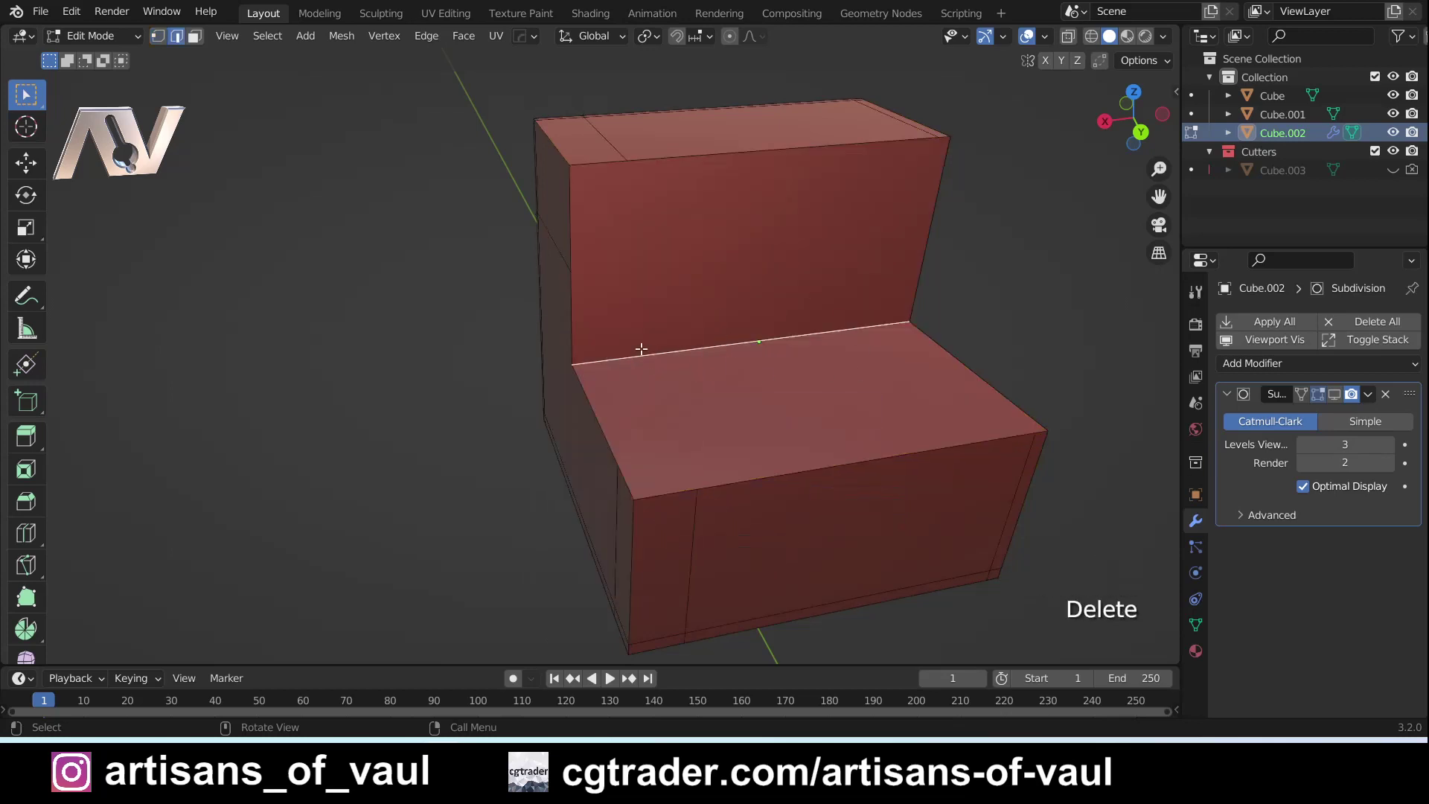
pyautogui.moveTo(641, 349); pyautogui.dragTo(669, 342, button='middle')
pyautogui.press('Tab')
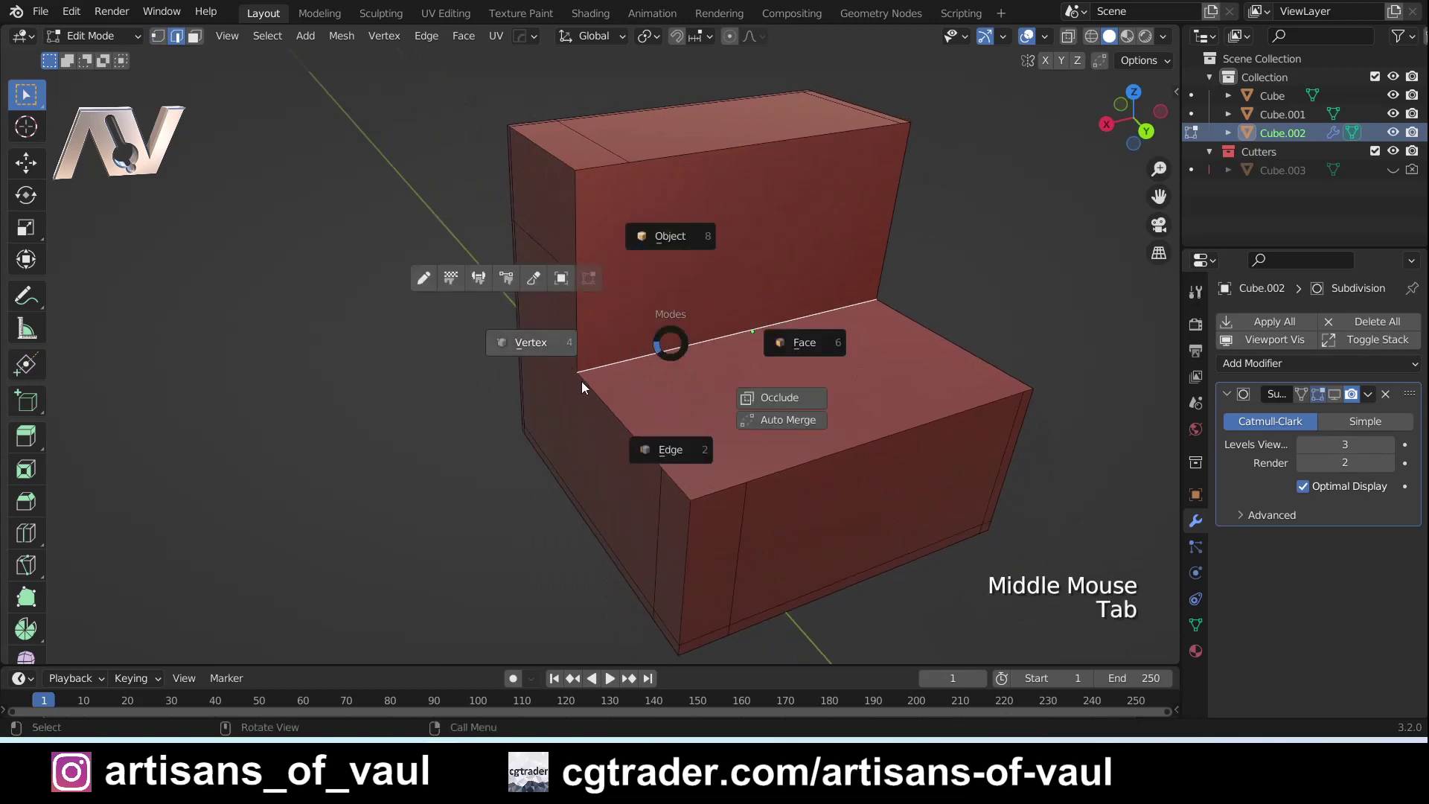
pyautogui.click(534, 344)
pyautogui.click(632, 162)
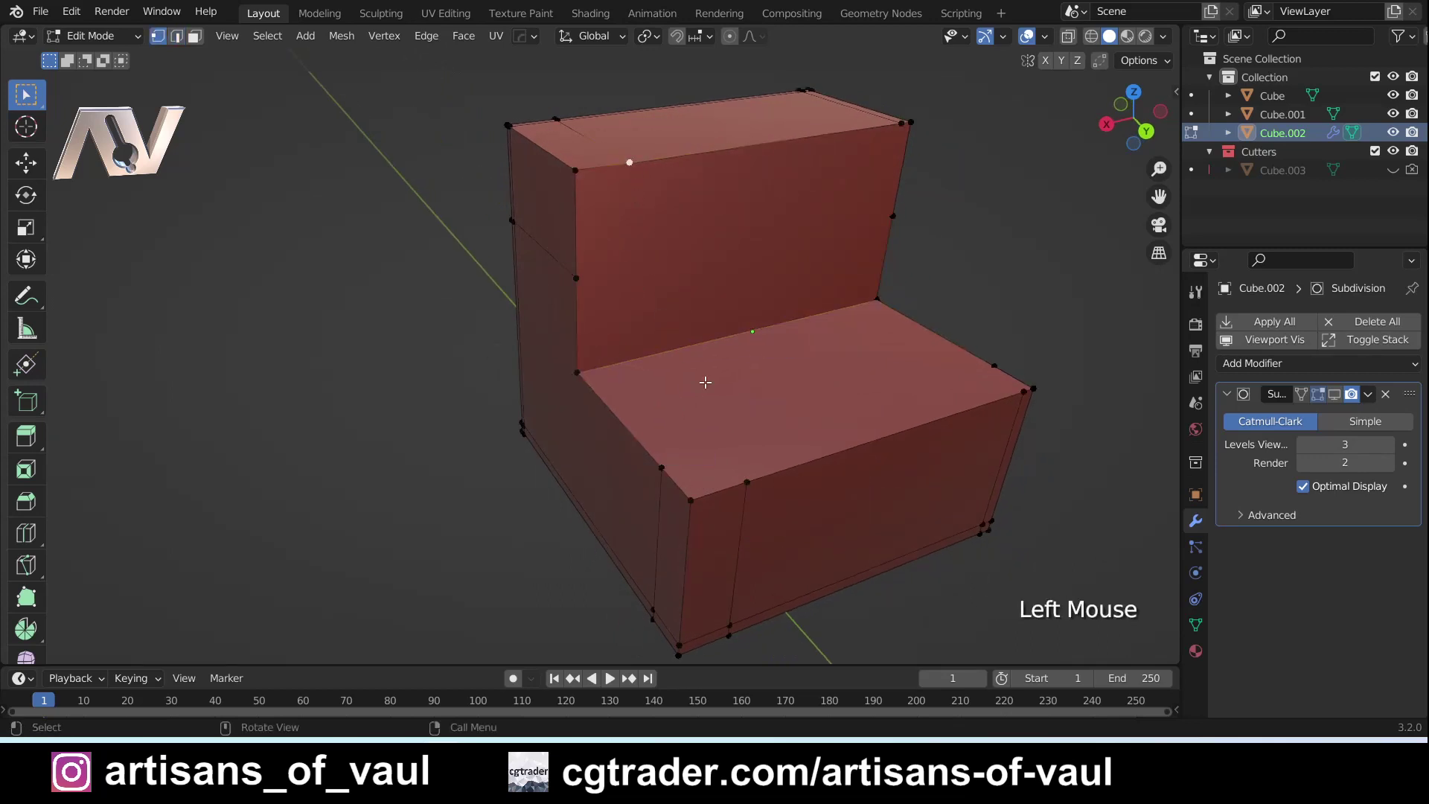
pyautogui.keyDown('shift'); pyautogui.click(746, 482); pyautogui.keyUp('shift')
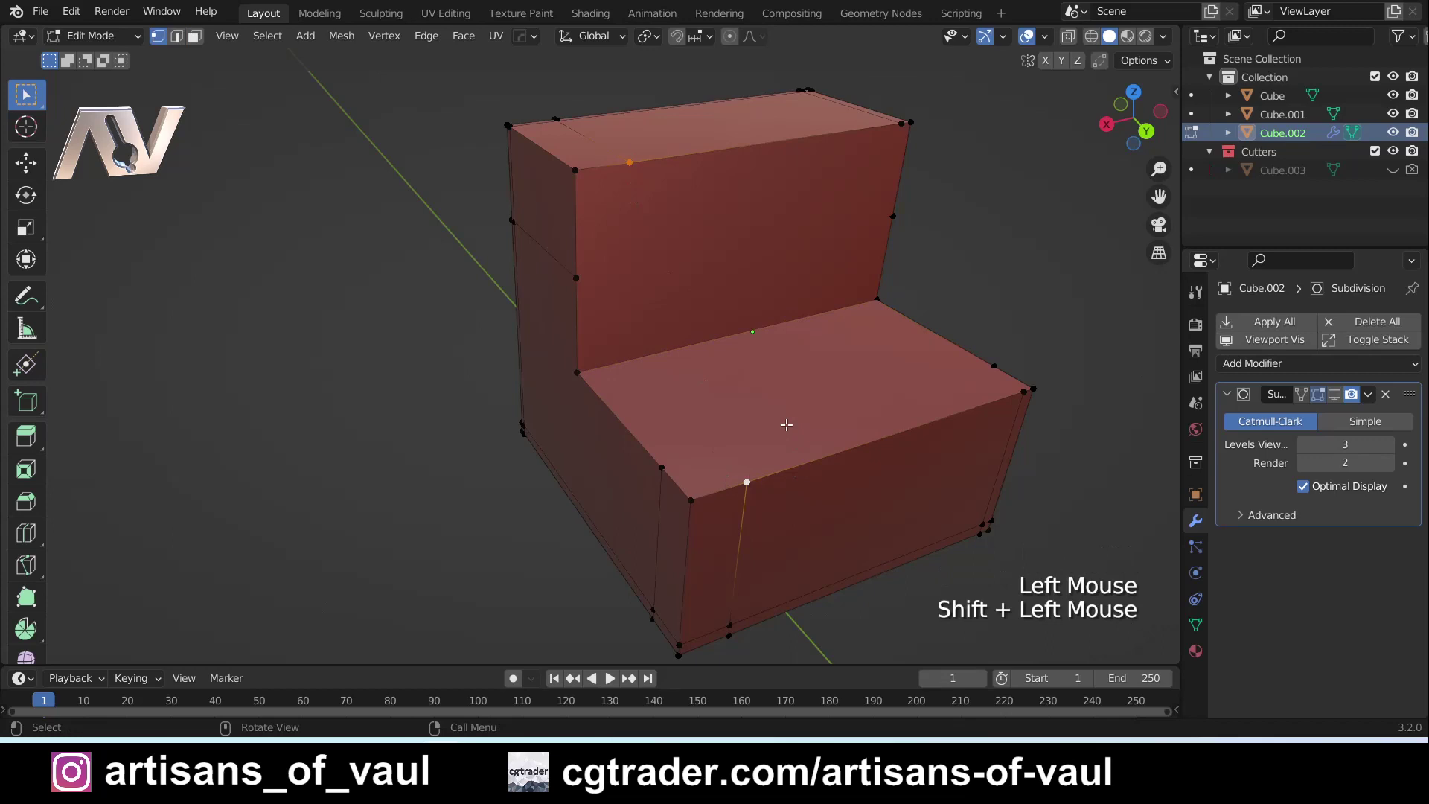
pyautogui.press('j')
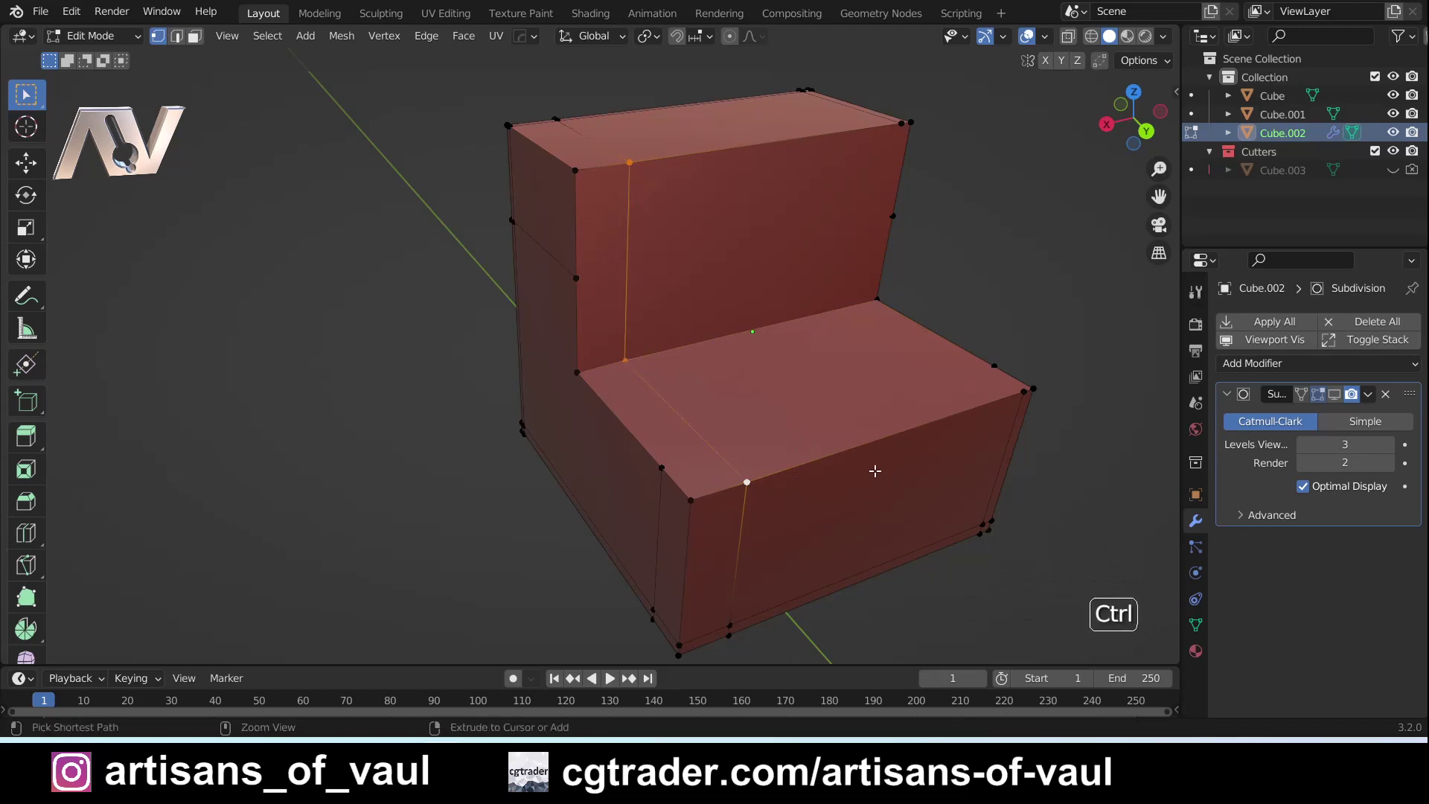
pyautogui.hotkey('ctrl', 'z')
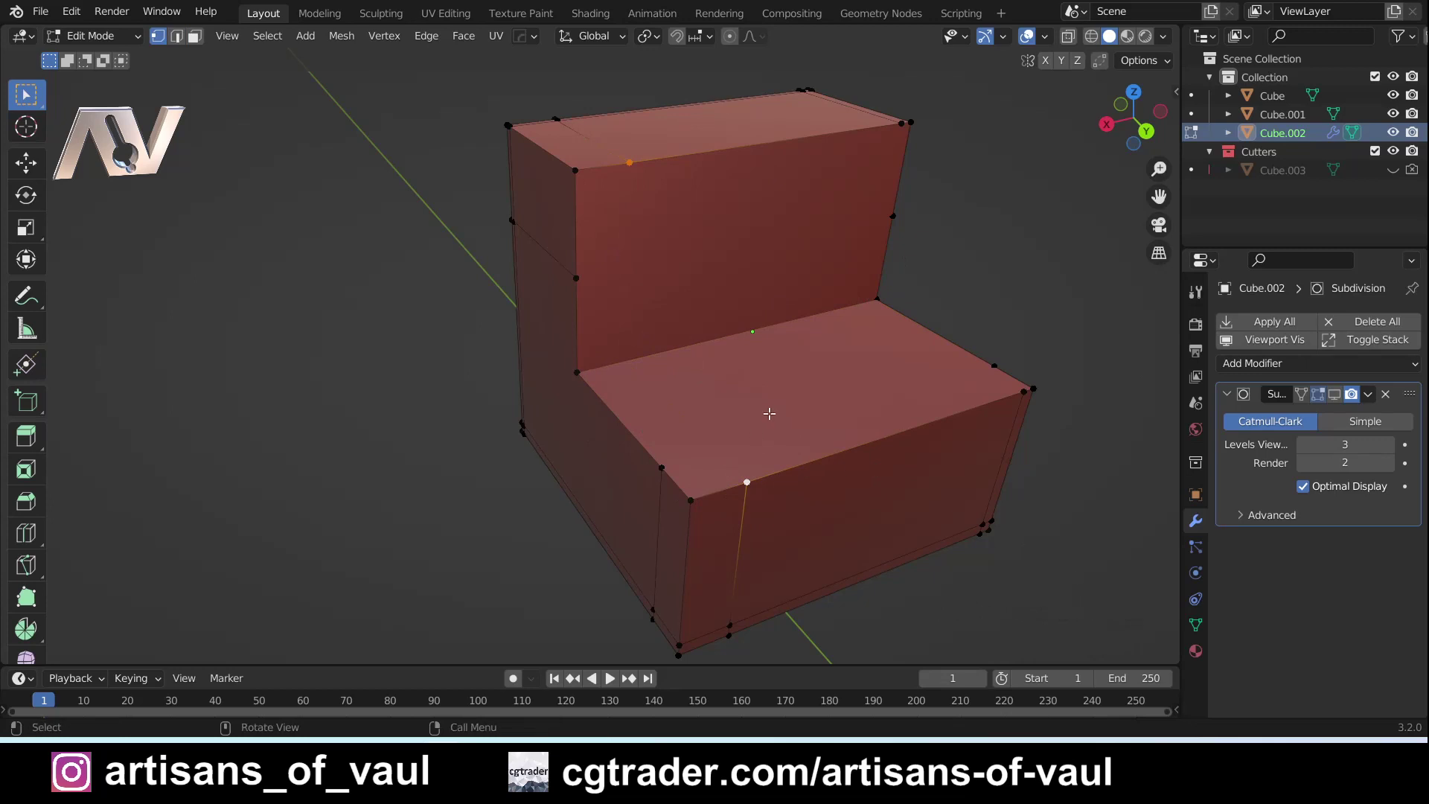
# - Delete the notch's inner corner edge along with its adjacent faces
pyautogui.press('Tab')
pyautogui.click(703, 330)
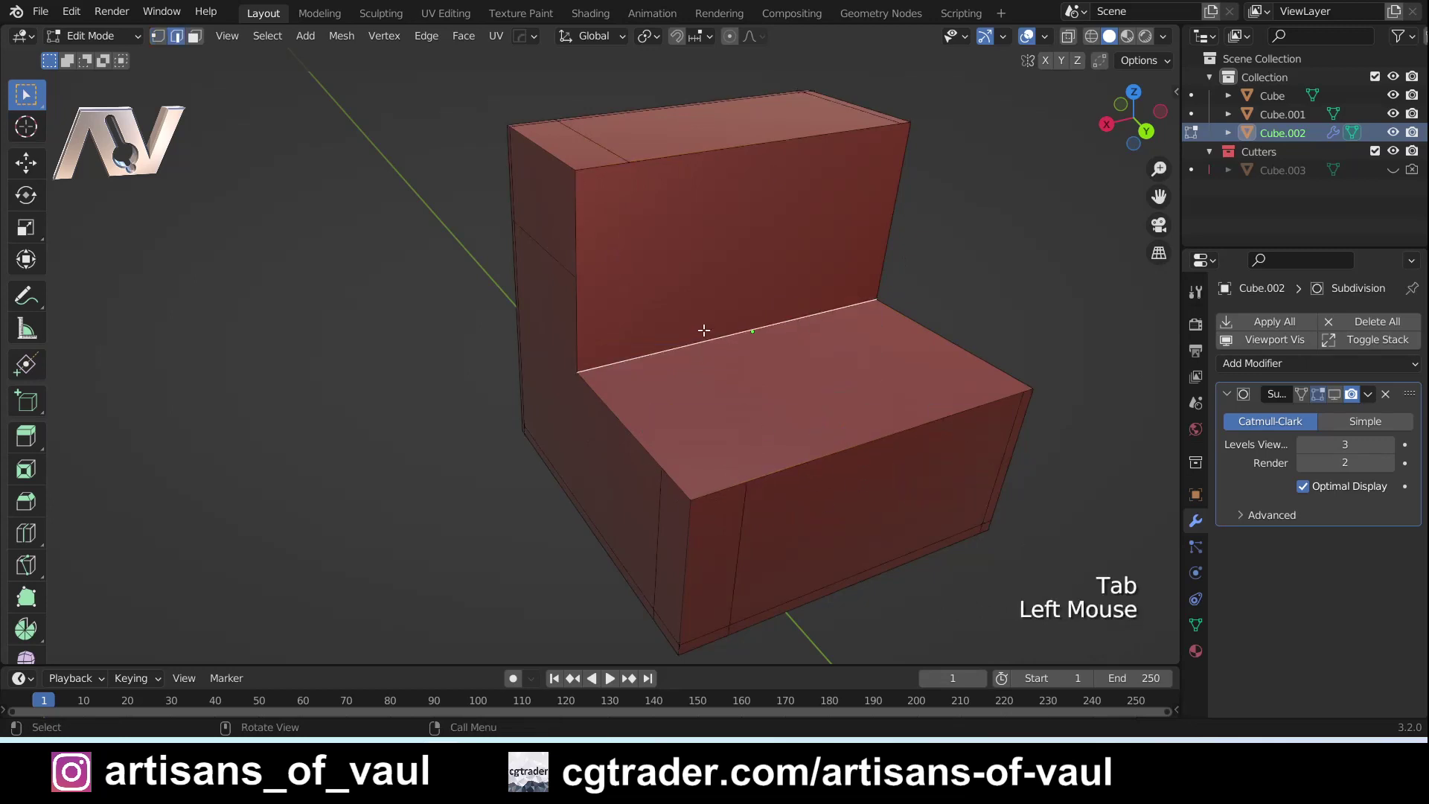
pyautogui.press('Delete')
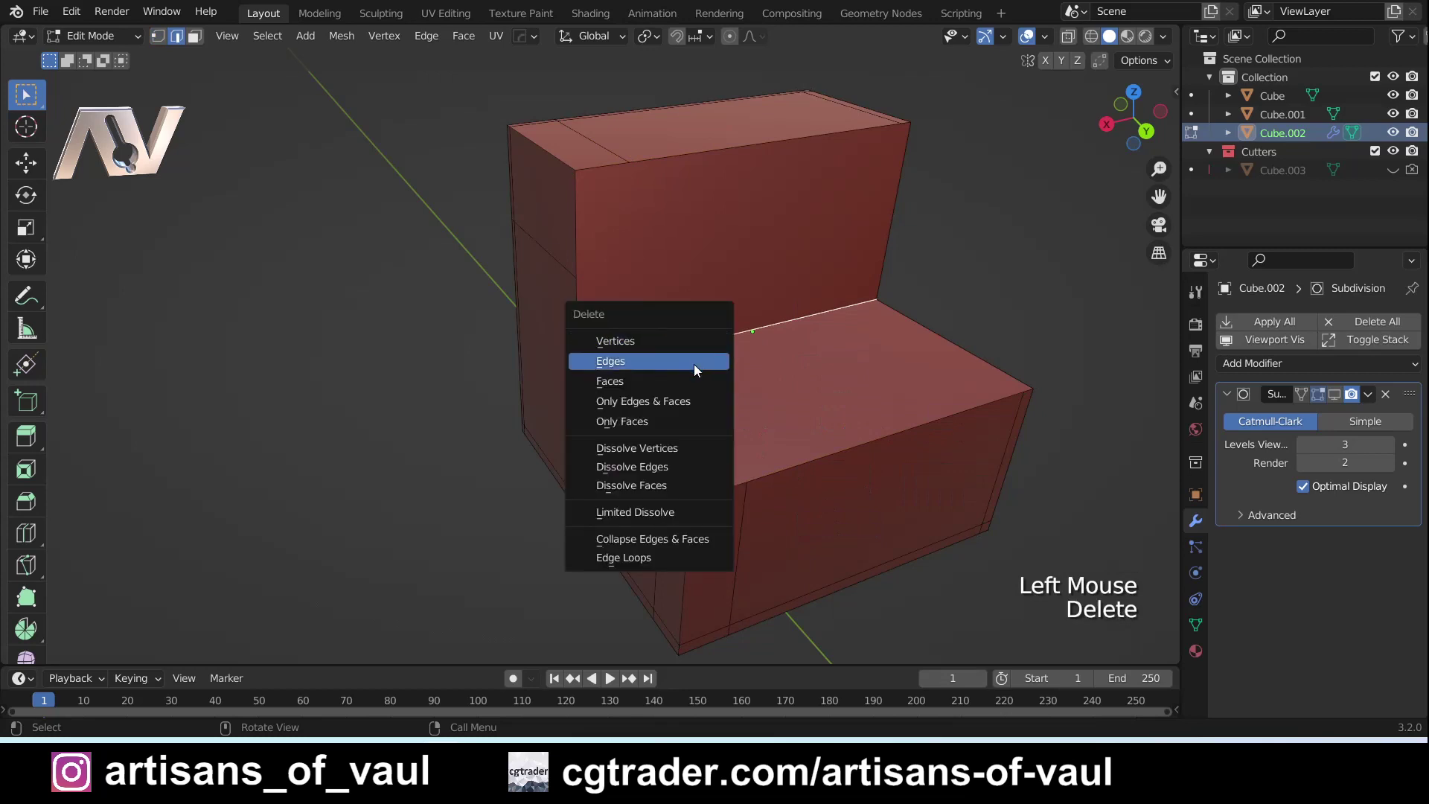
pyautogui.click(693, 364)
pyautogui.press('Tab')
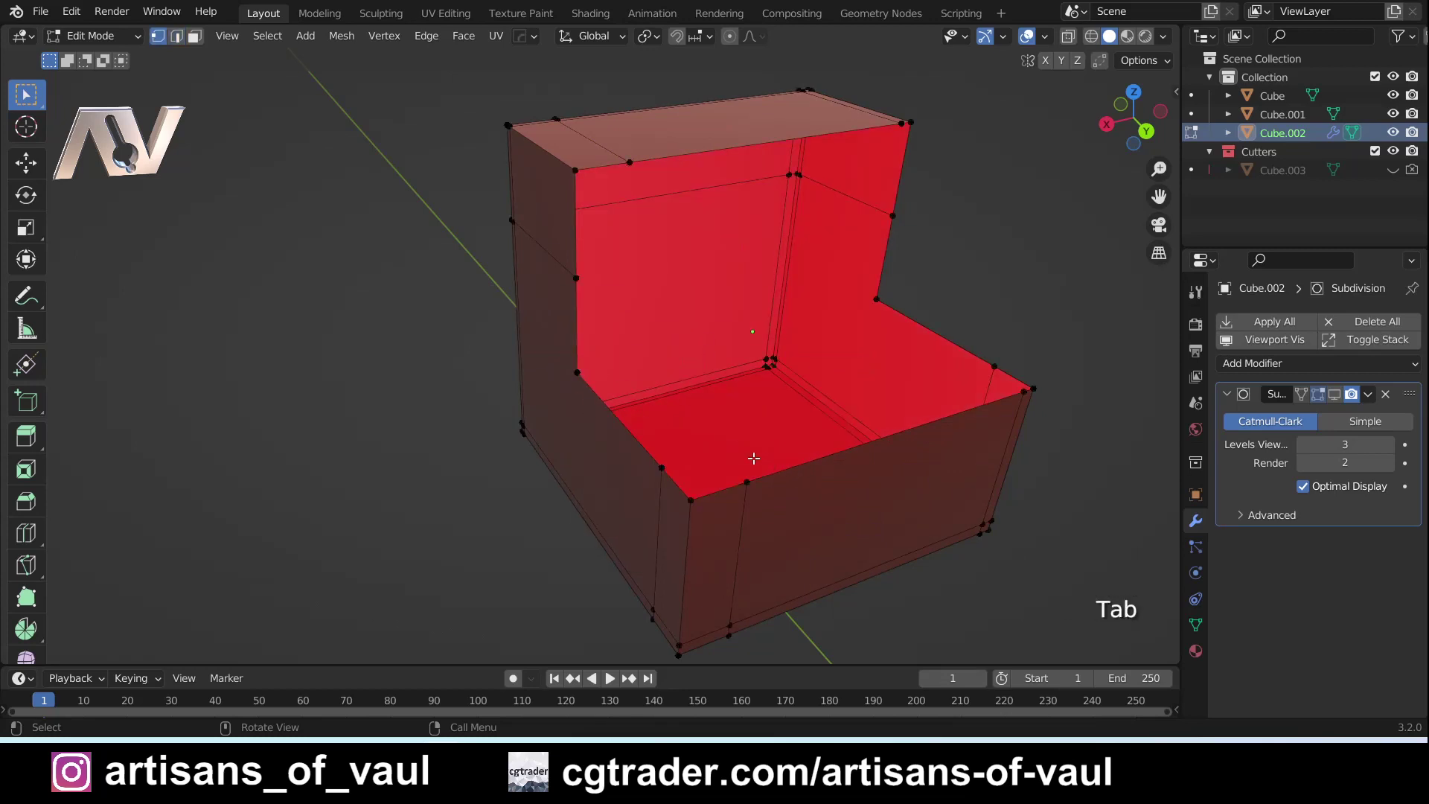
# - Select the three edge loops around the notch opening and close them with Grid Fill
pyautogui.moveTo(775, 454); pyautogui.dragTo(815, 436, button='middle')
pyautogui.keyDown('alt'); pyautogui.click(927, 401); pyautogui.keyUp('alt')
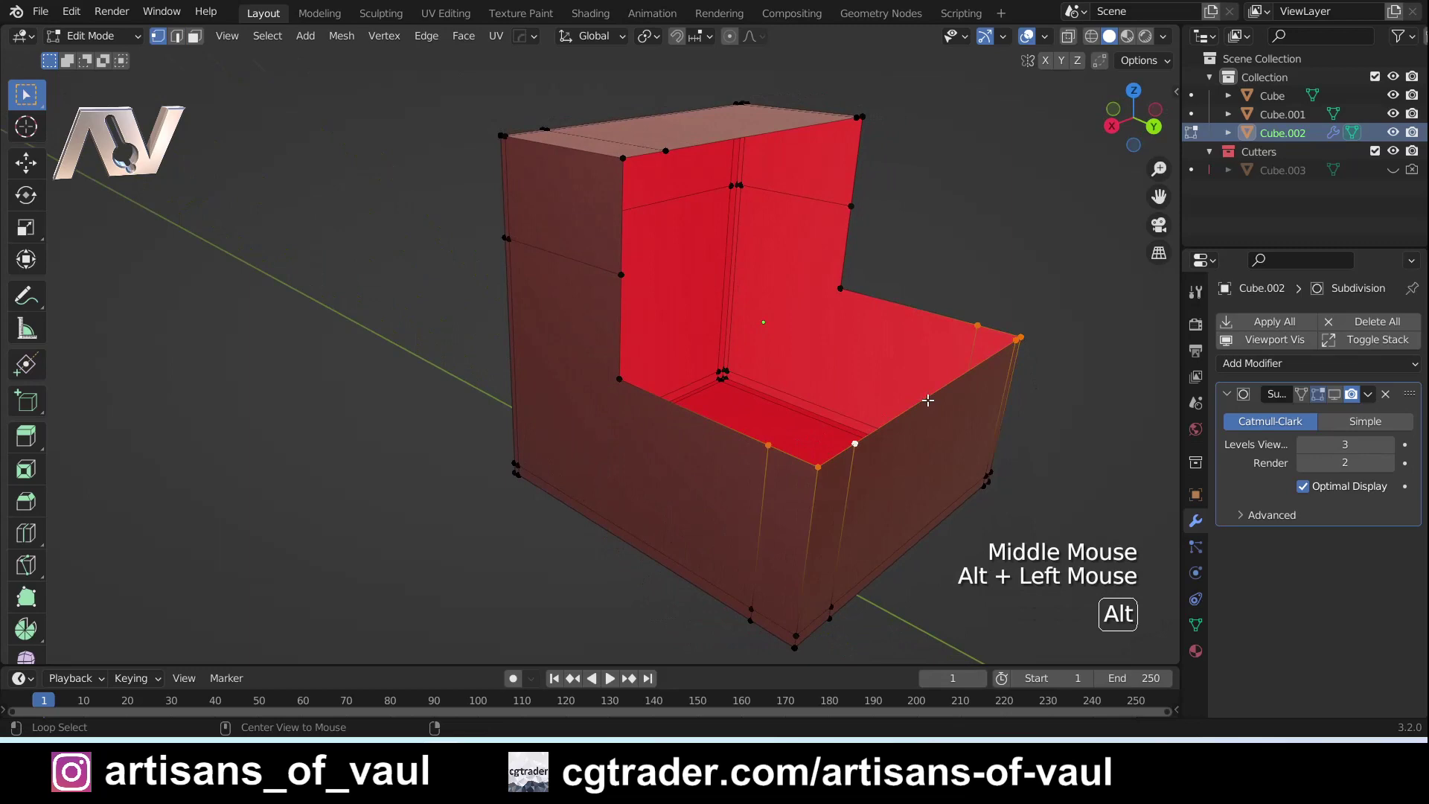
pyautogui.keyDown('alt'); pyautogui.keyDown('shift'); pyautogui.click(619, 346); pyautogui.keyUp('shift'); pyautogui.keyUp('alt')
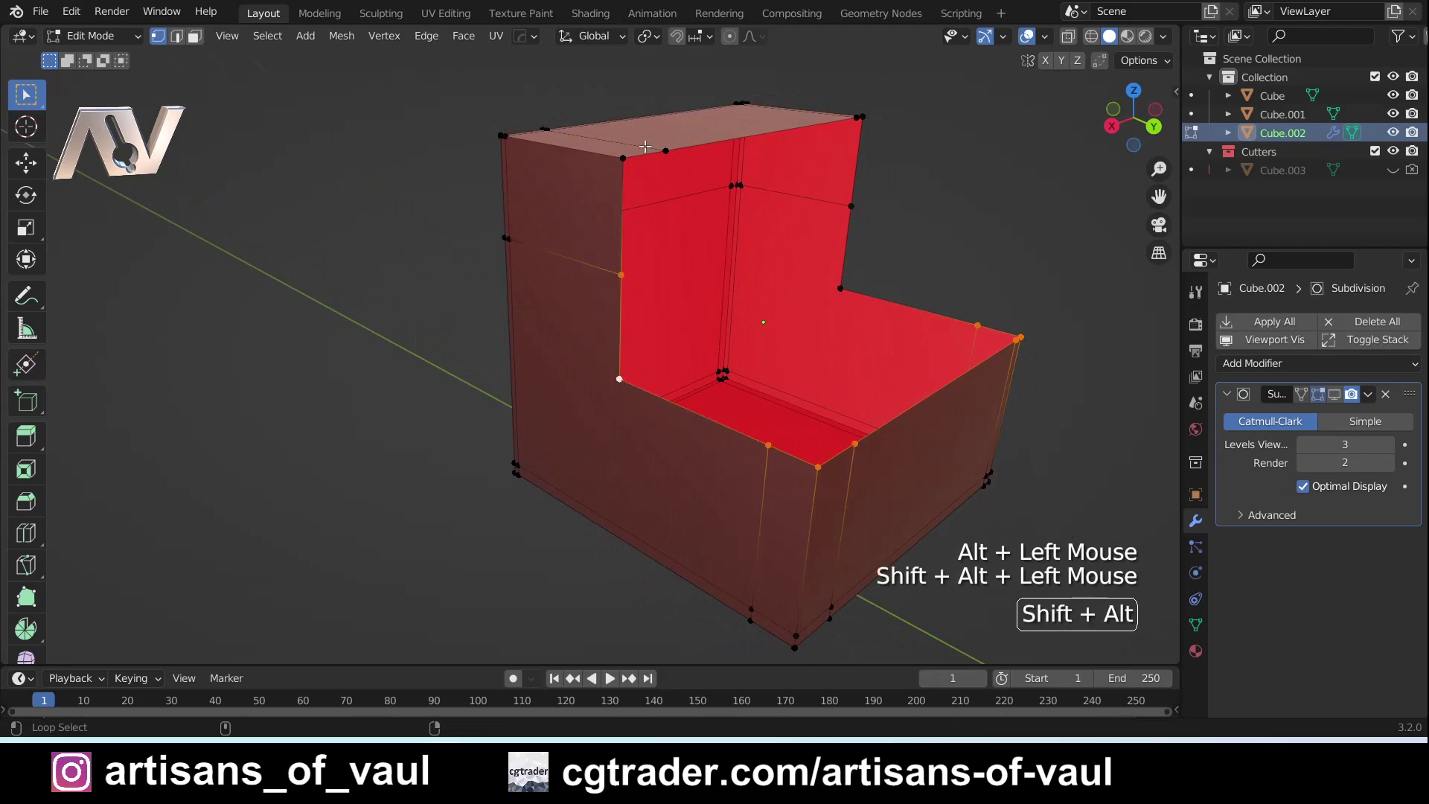
pyautogui.keyDown('alt'); pyautogui.keyDown('shift'); pyautogui.click(644, 154); pyautogui.keyUp('shift'); pyautogui.keyUp('alt')
pyautogui.moveTo(860, 292); pyautogui.dragTo(778, 417, button='middle')
pyautogui.hotkey('ctrl', 'f')
pyautogui.click(869, 359)
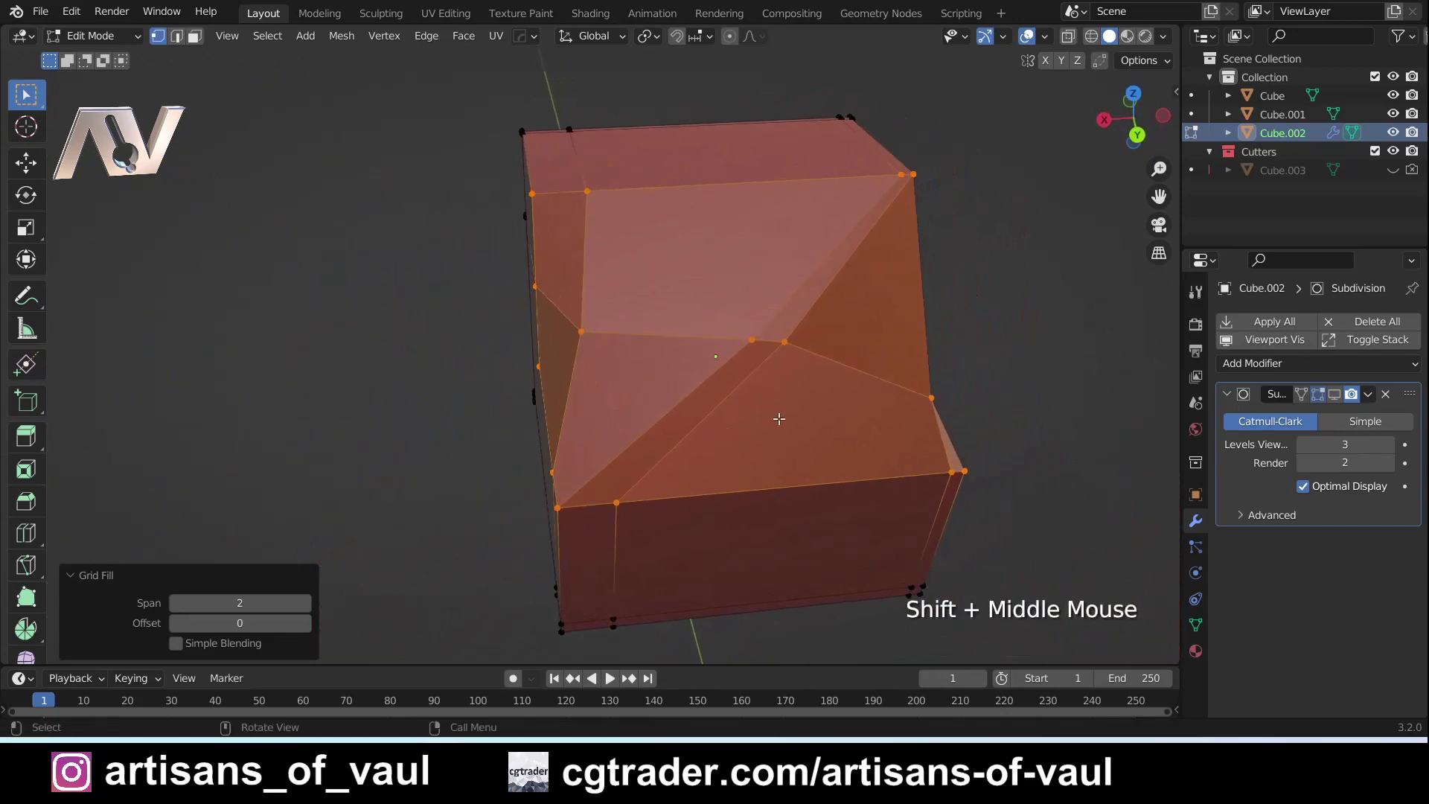
# - Adjust the Grid Fill to span 4 and offset -2
pyautogui.click(176, 623)
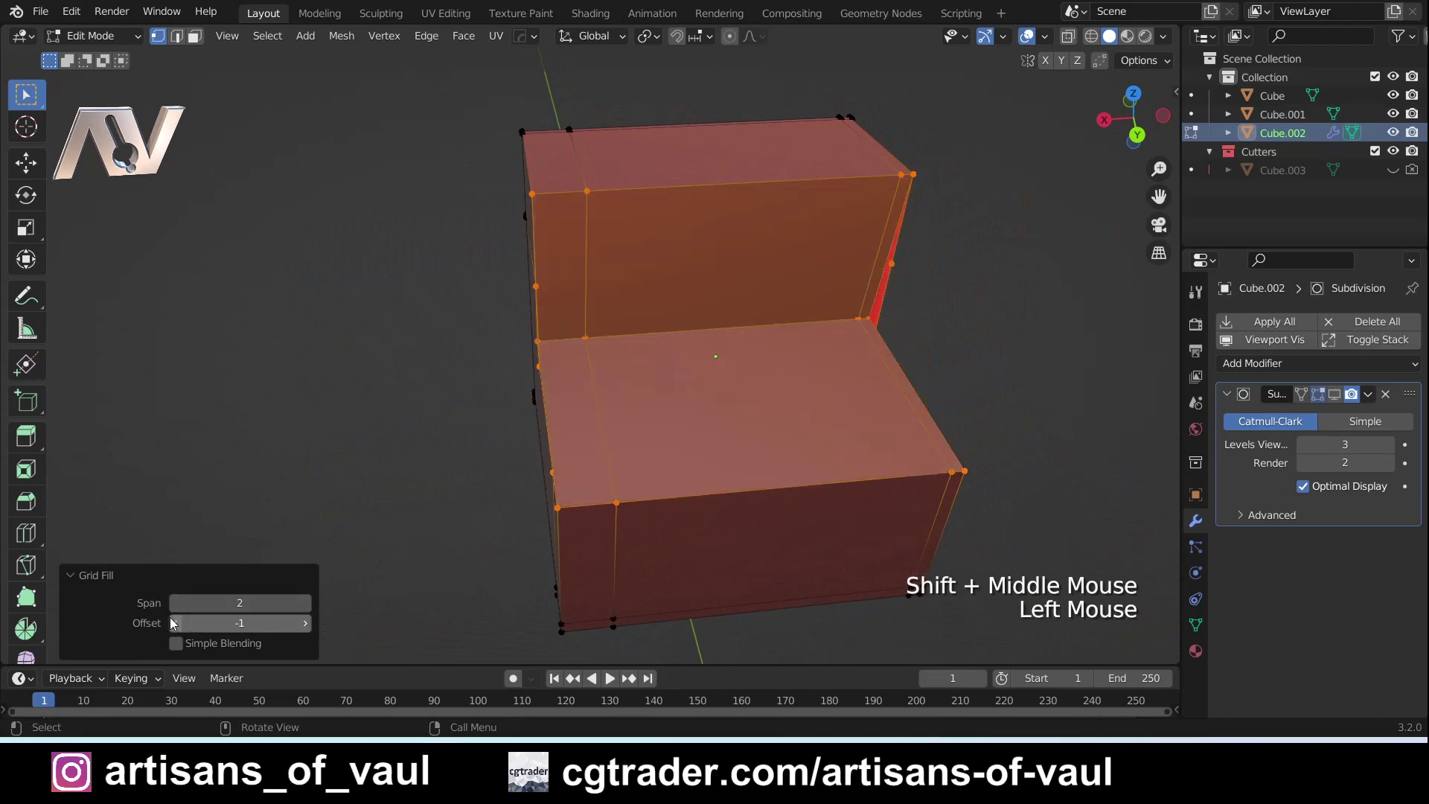
pyautogui.moveTo(654, 479); pyautogui.dragTo(405, 597, button='middle')
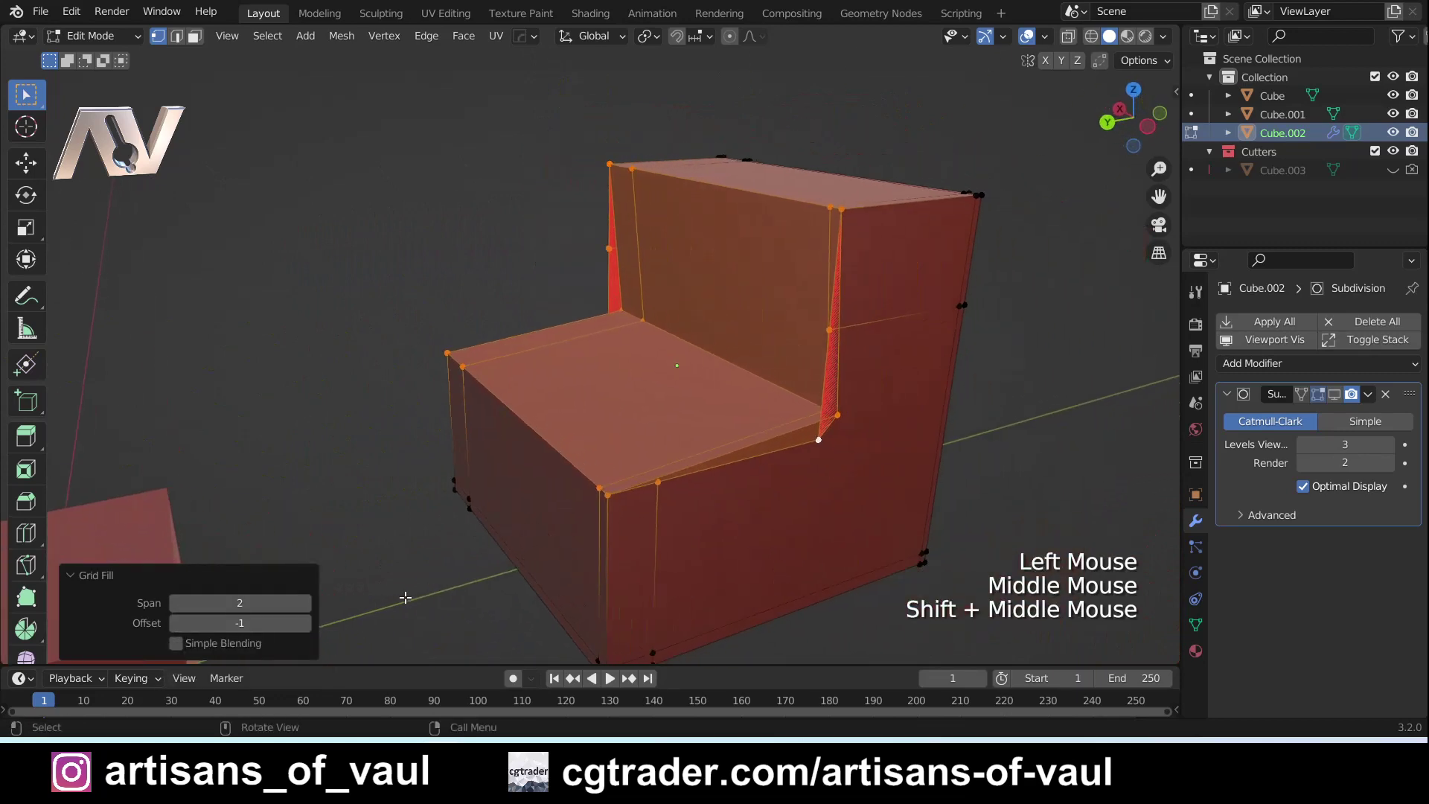
pyautogui.click(307, 603)
pyautogui.click(307, 604)
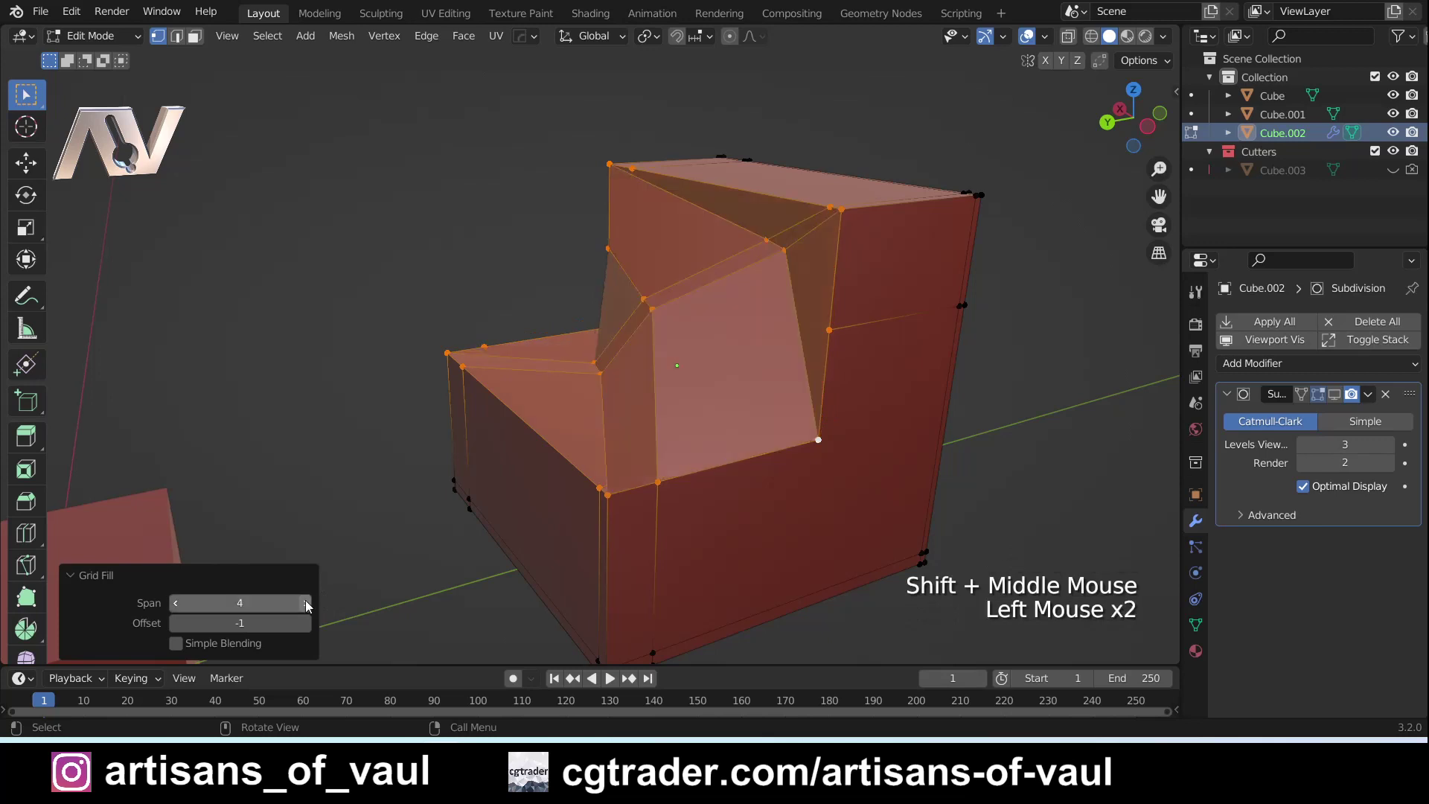
pyautogui.click(177, 625)
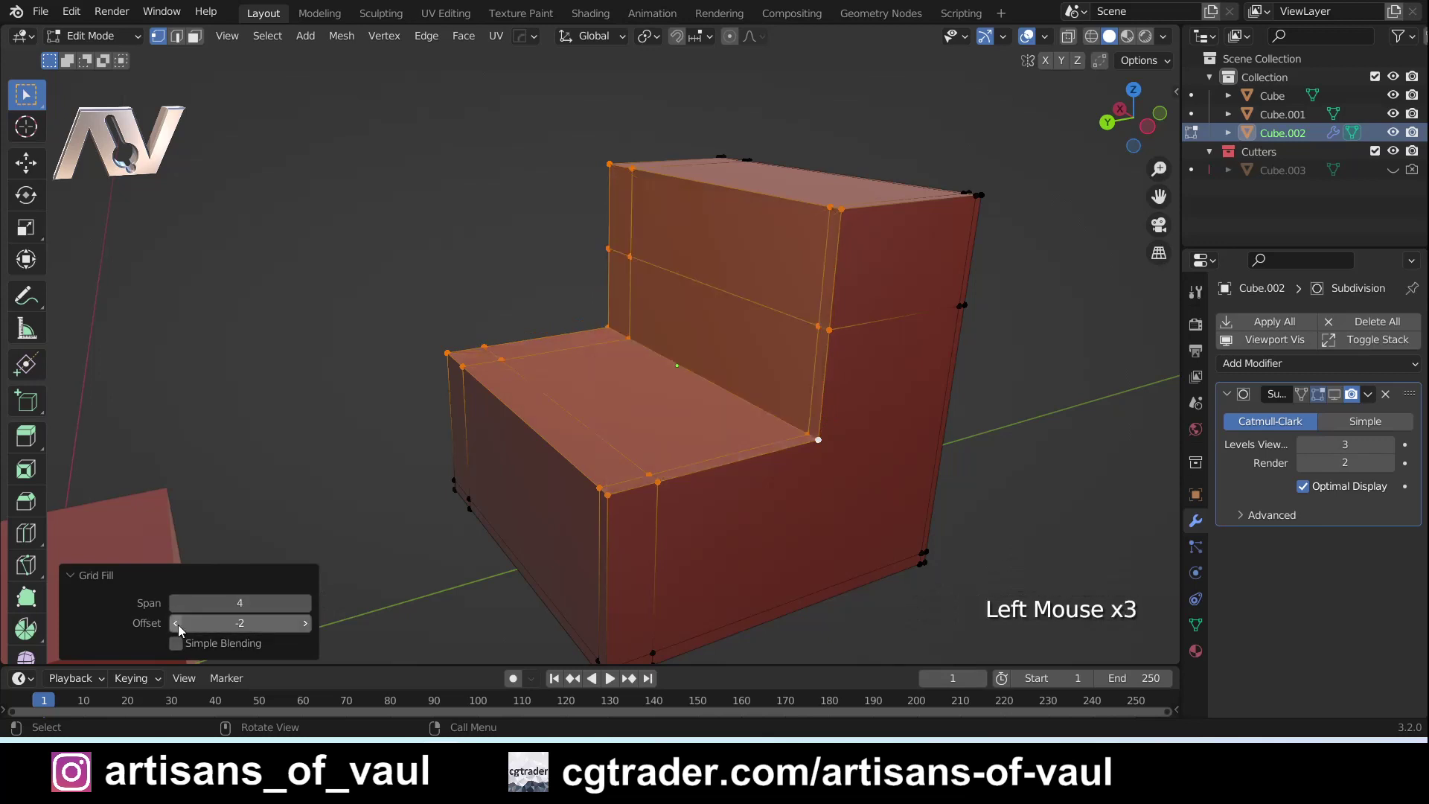
# - Orbit and pan around the grid-filled stair mesh to check the quads
pyautogui.moveTo(605, 388); pyautogui.dragTo(667, 418, button='middle')
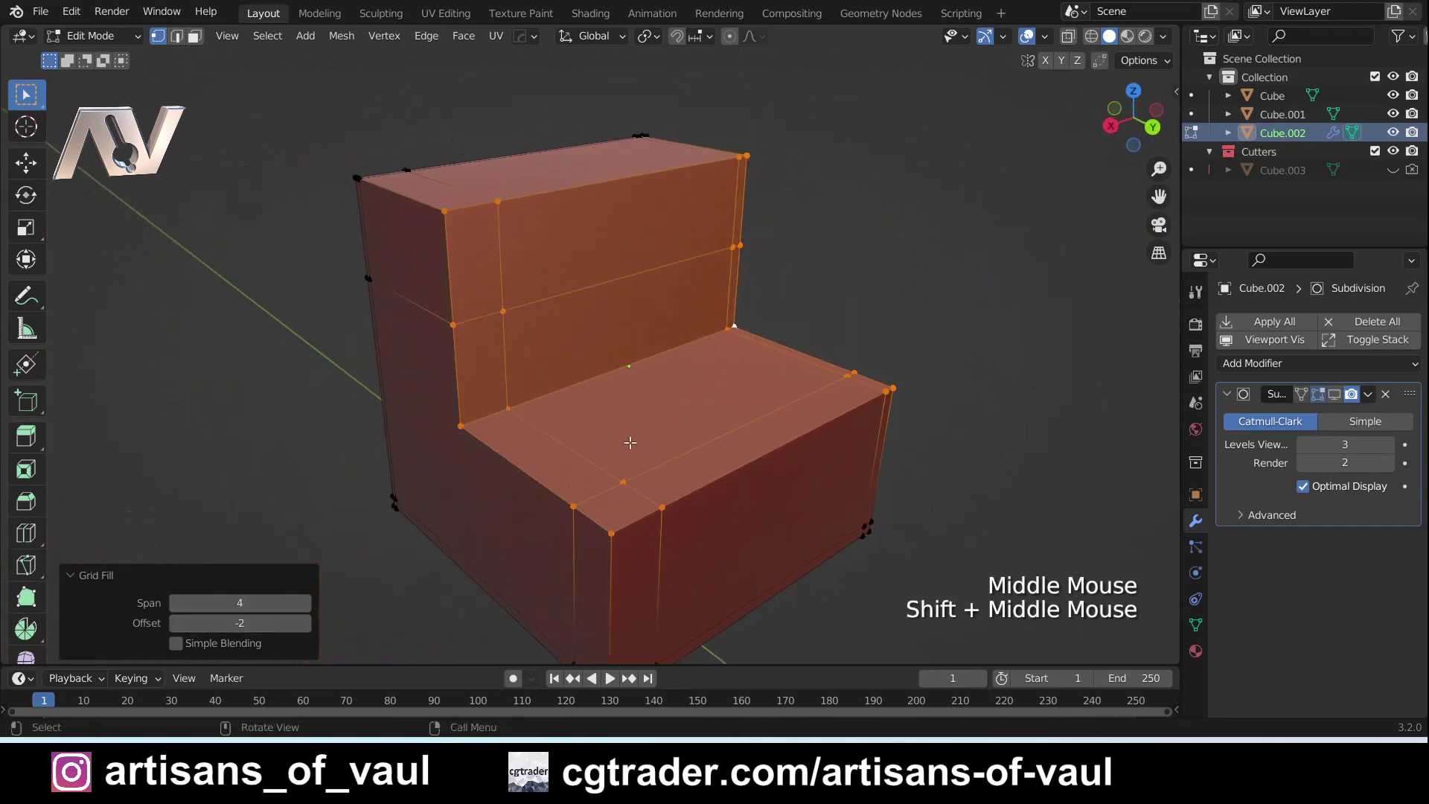
pyautogui.moveTo(607, 544); pyautogui.dragTo(698, 480, button='middle')
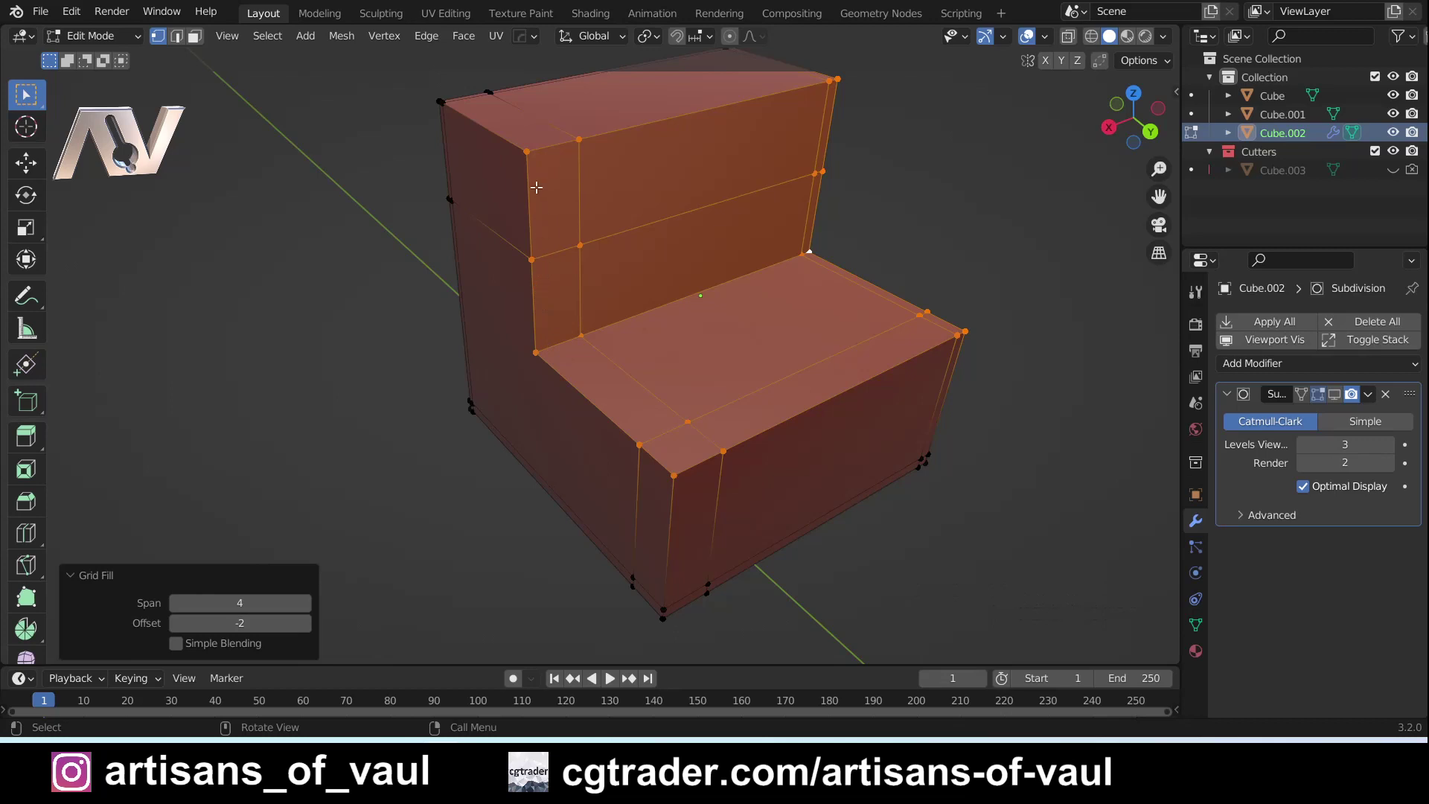
pyautogui.keyDown('shift'); pyautogui.moveTo(551, 281); pyautogui.dragTo(545, 285, button='middle'); pyautogui.keyUp('shift')
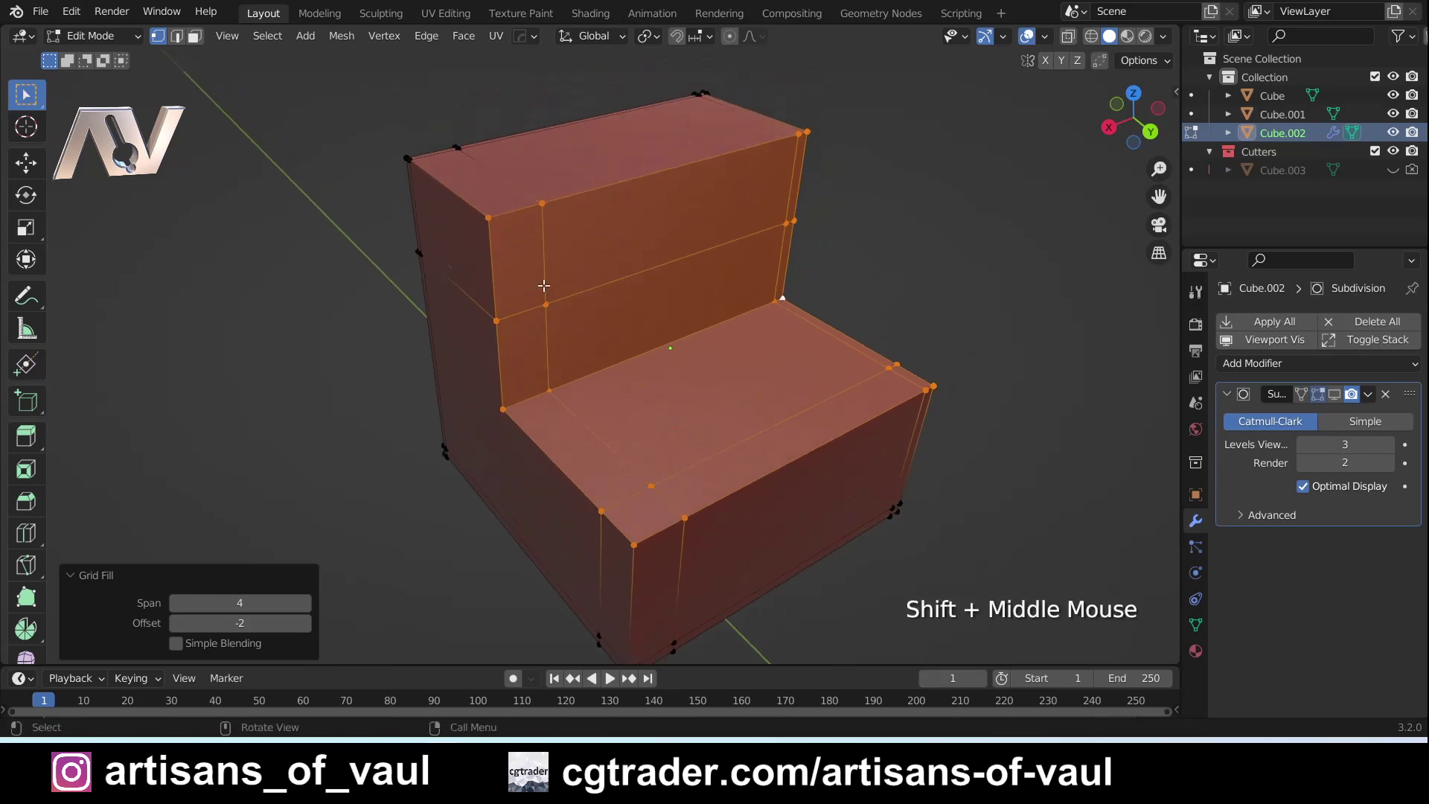
pyautogui.moveTo(540, 364); pyautogui.dragTo(729, 477, button='middle')
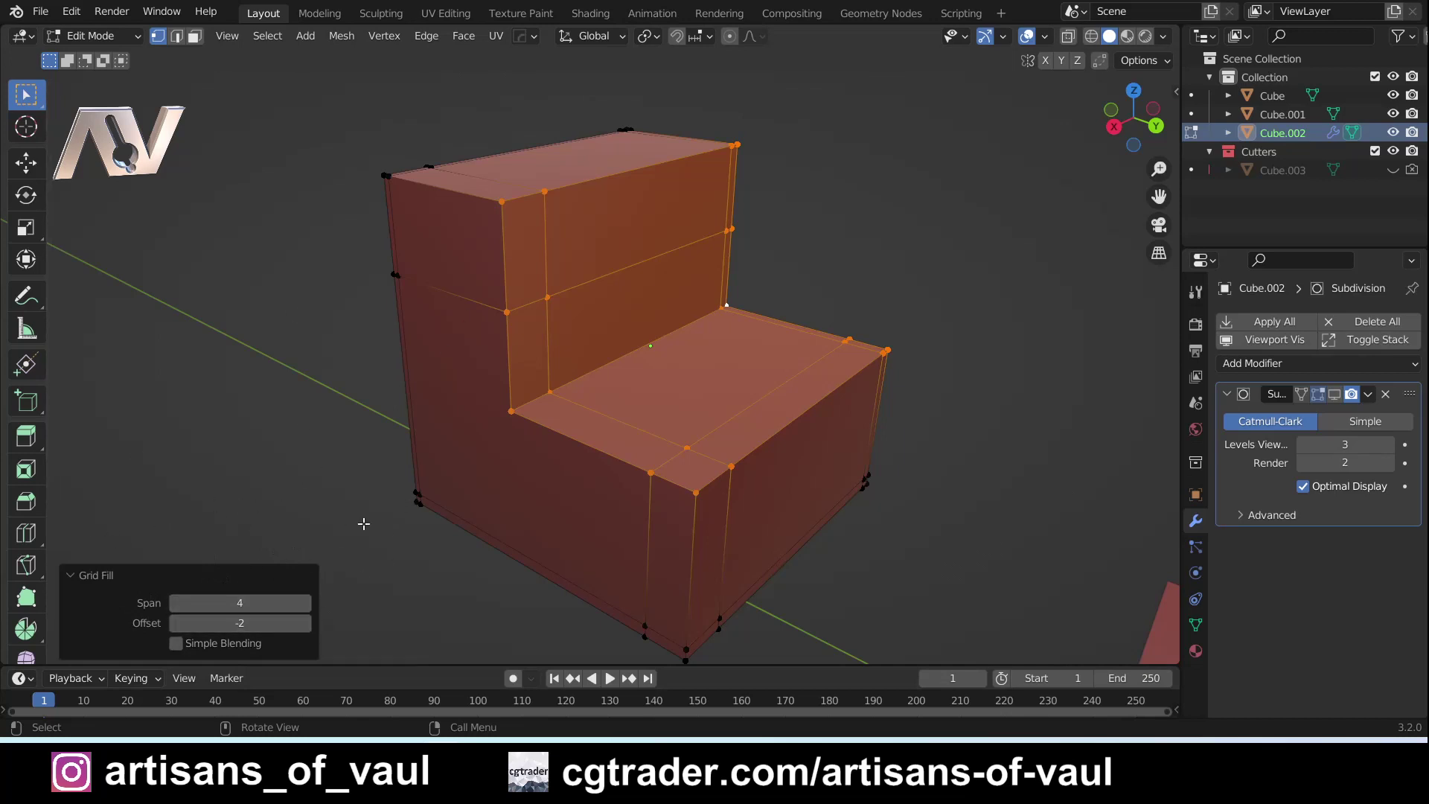
# - Undo the previous grid fill and select the larger boundary loop around the notch
pyautogui.hotkey('ctrl', 'z')
pyautogui.hotkey('ctrl', 'z')
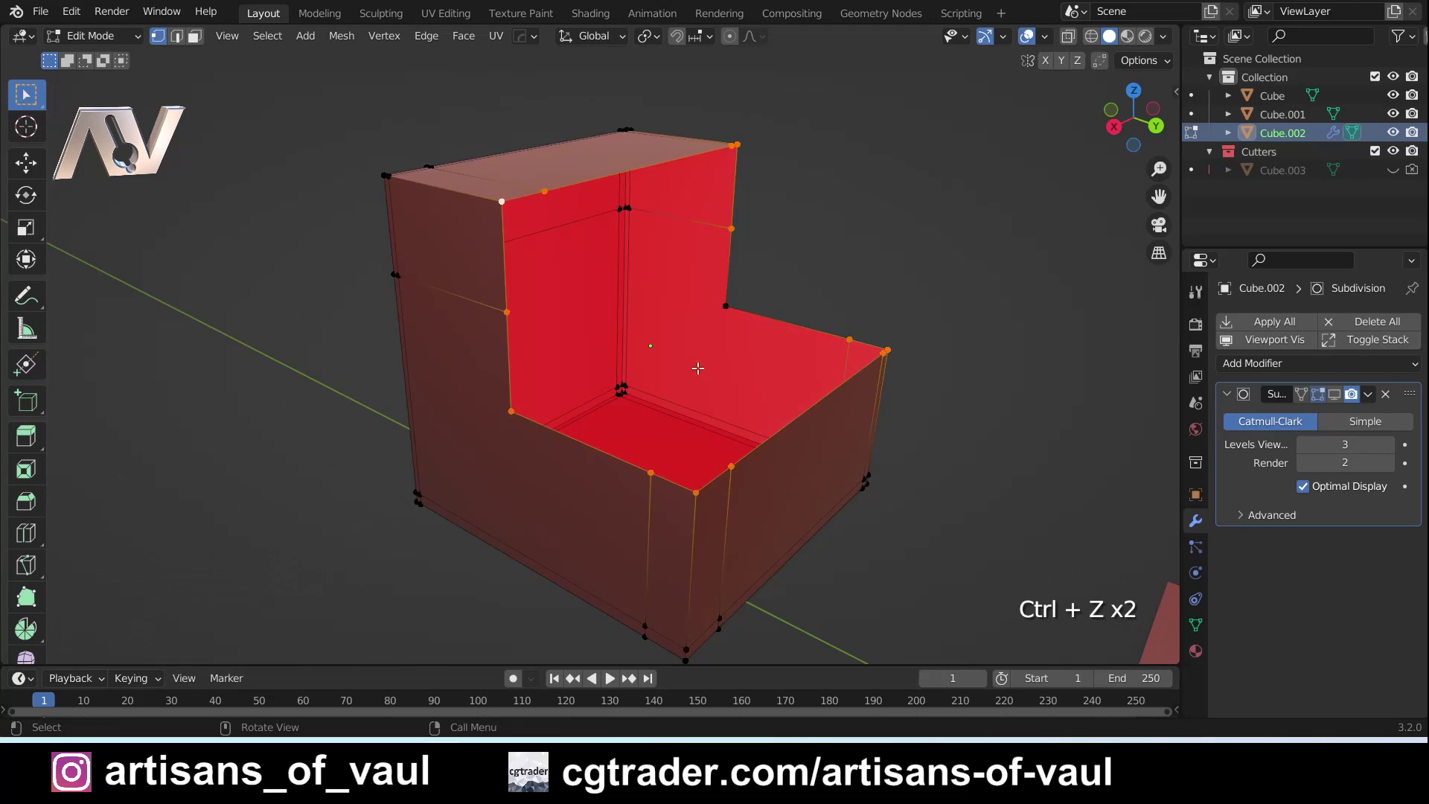
pyautogui.moveTo(720, 493); pyautogui.dragTo(654, 501, button='middle')
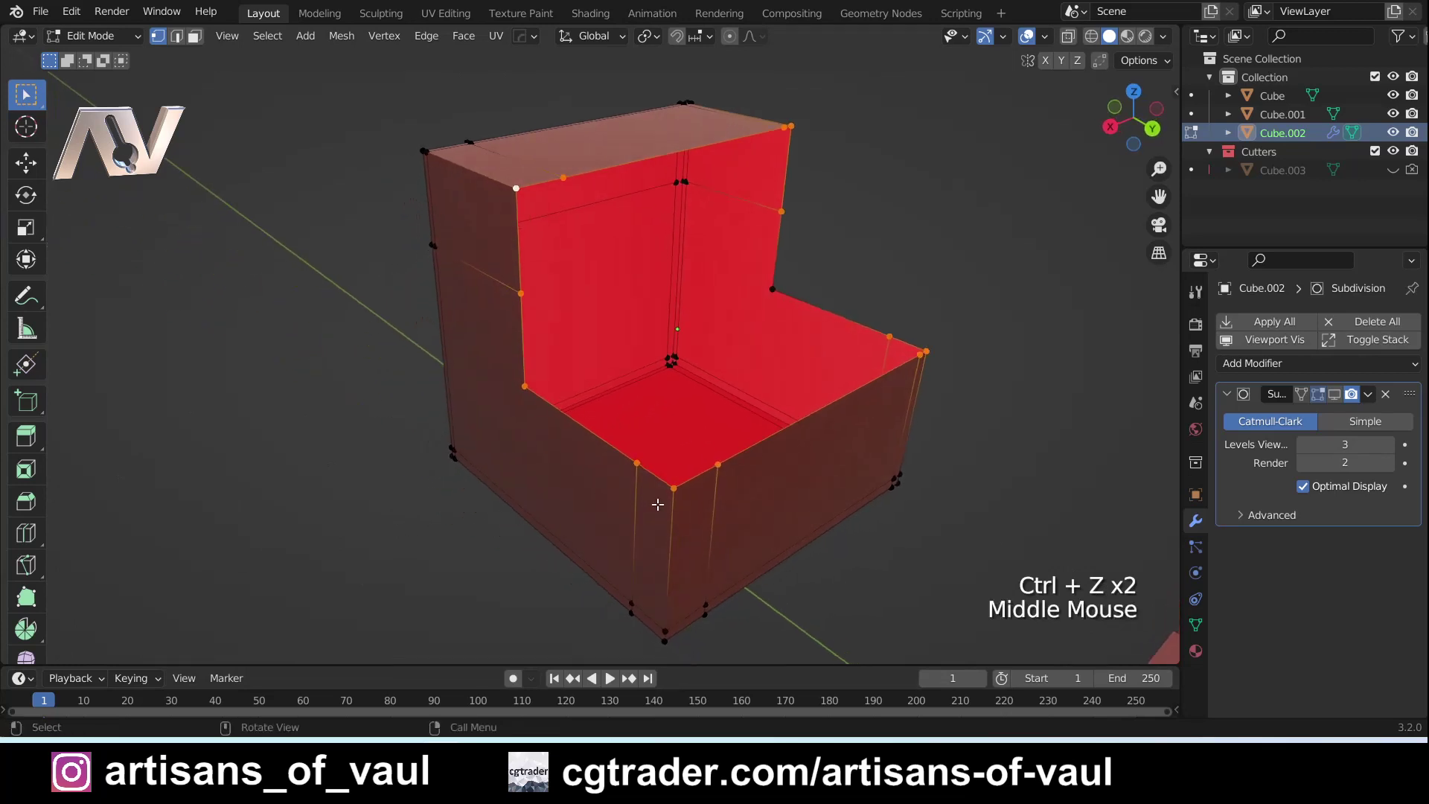
pyautogui.click(673, 488)
pyautogui.keyDown('ctrl'); pyautogui.click(926, 351); pyautogui.keyUp('ctrl')
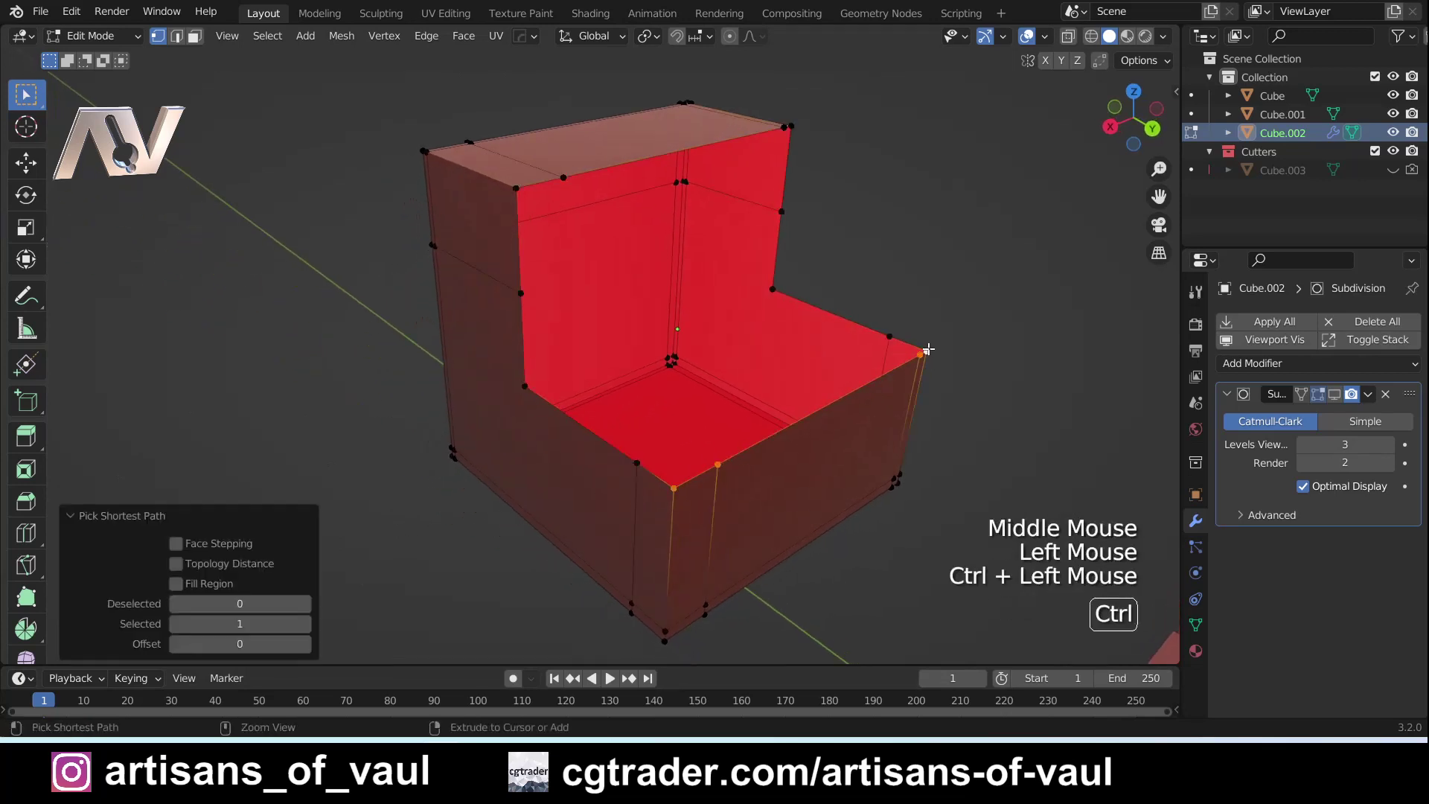
pyautogui.keyDown('shift'); pyautogui.click(515, 186); pyautogui.keyUp('shift')
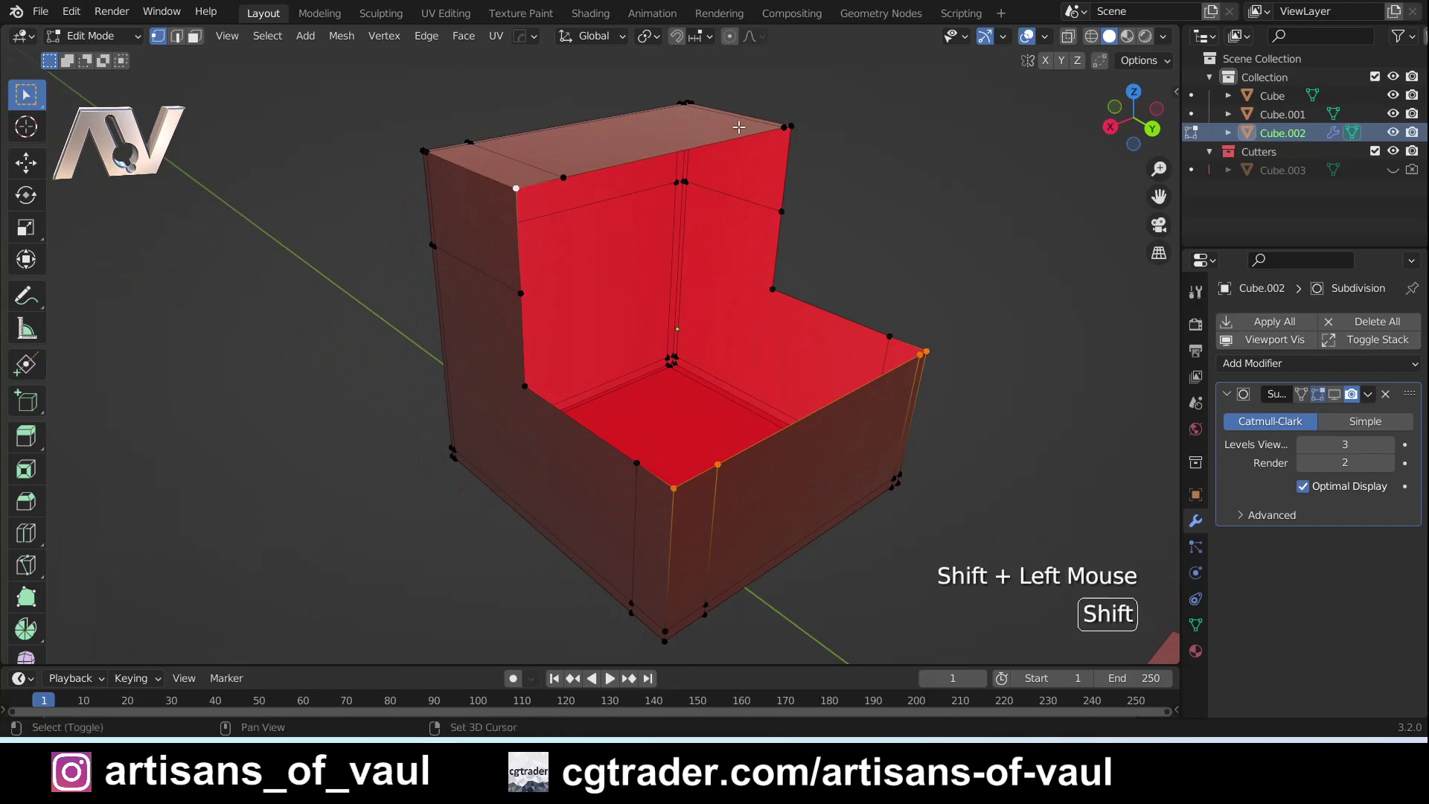
pyautogui.keyDown('ctrl'); pyautogui.keyDown('shift'); pyautogui.click(791, 125); pyautogui.keyUp('shift'); pyautogui.keyUp('ctrl')
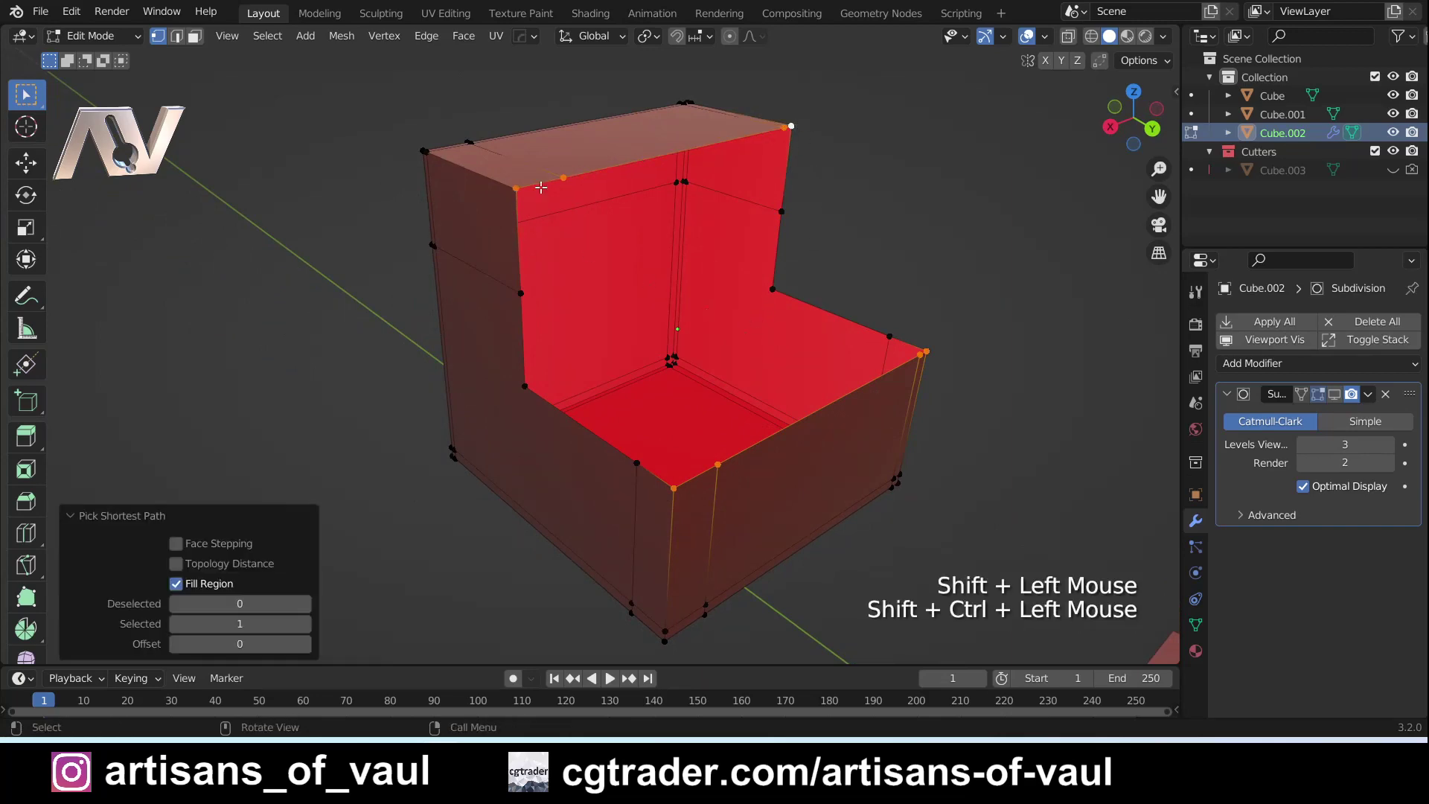
pyautogui.moveTo(541, 188); pyautogui.dragTo(502, 306, button='middle')
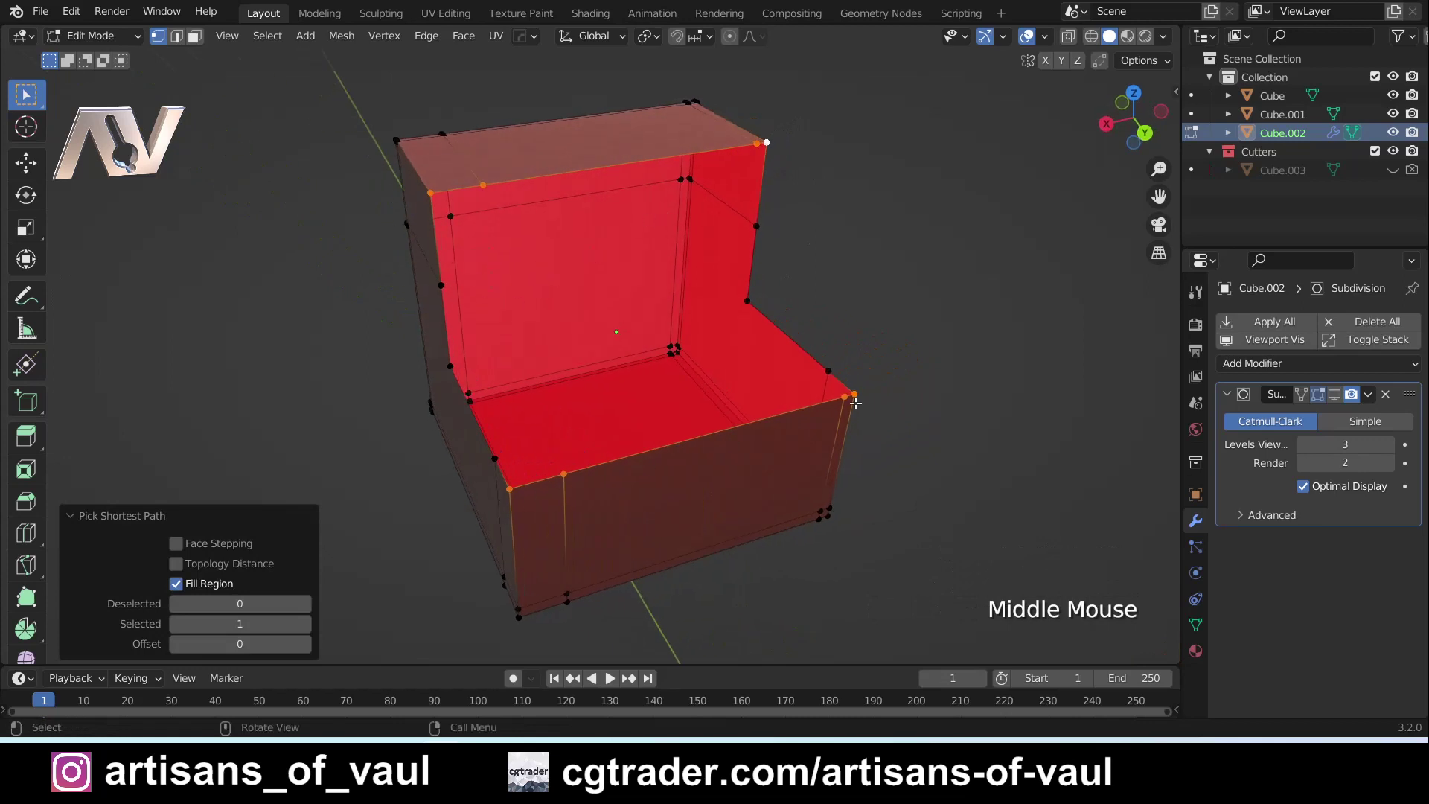
pyautogui.moveTo(432, 212); pyautogui.dragTo(426, 203, button='middle')
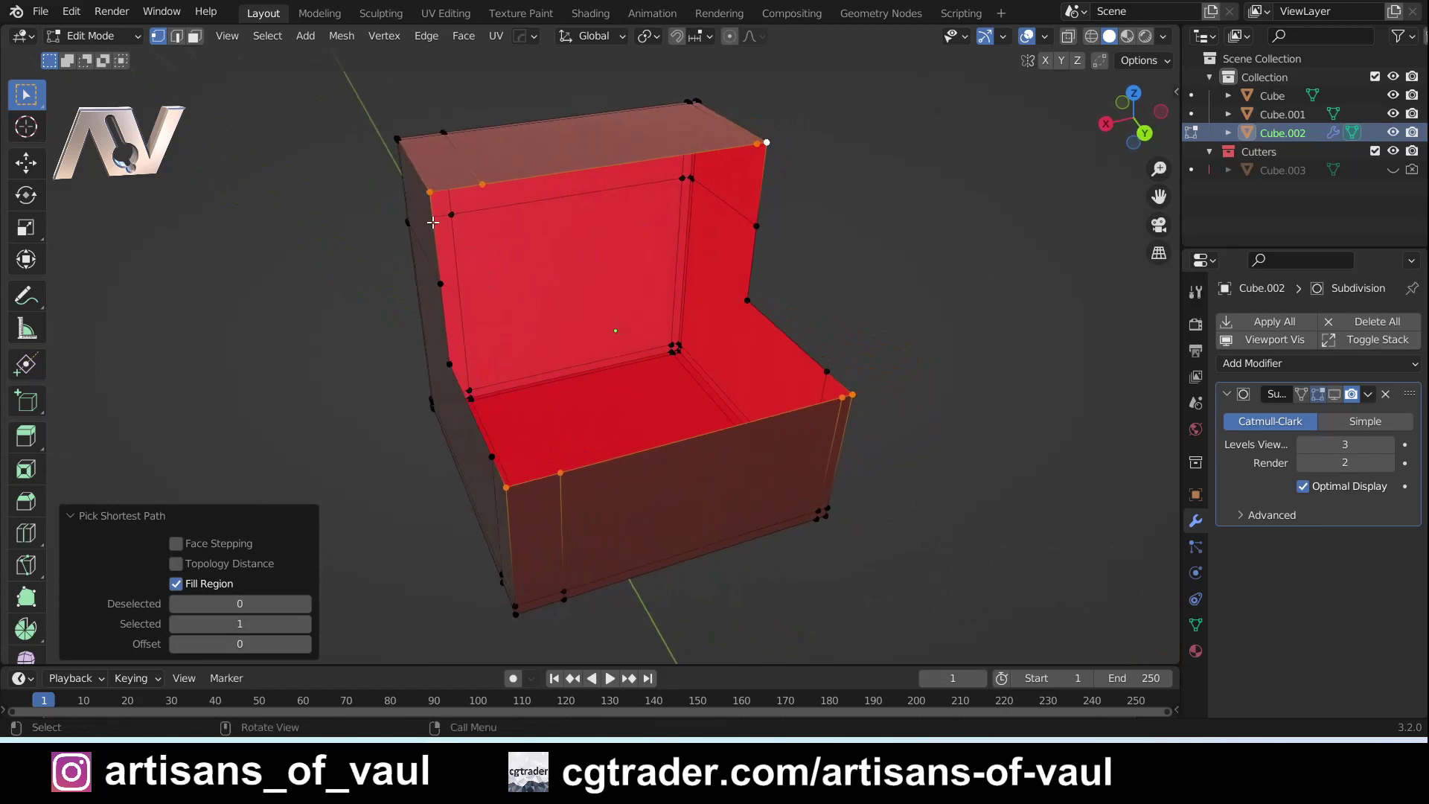
pyautogui.scroll(-2, 512, 490)
pyautogui.scroll(2, 509, 489)
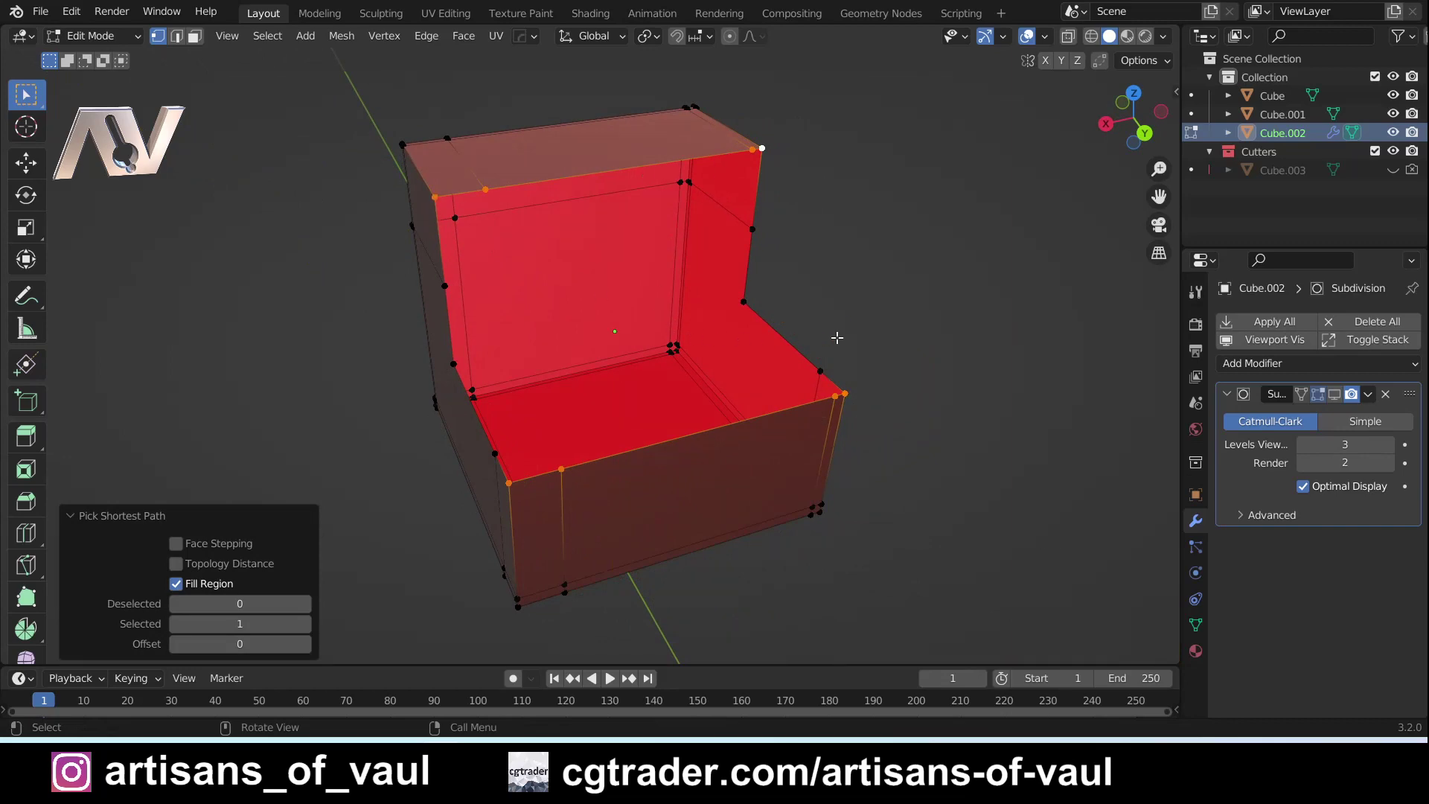
# - Grid Fill the selected loop with span 1 and offset 0
pyautogui.hotkey('ctrl', 'f')
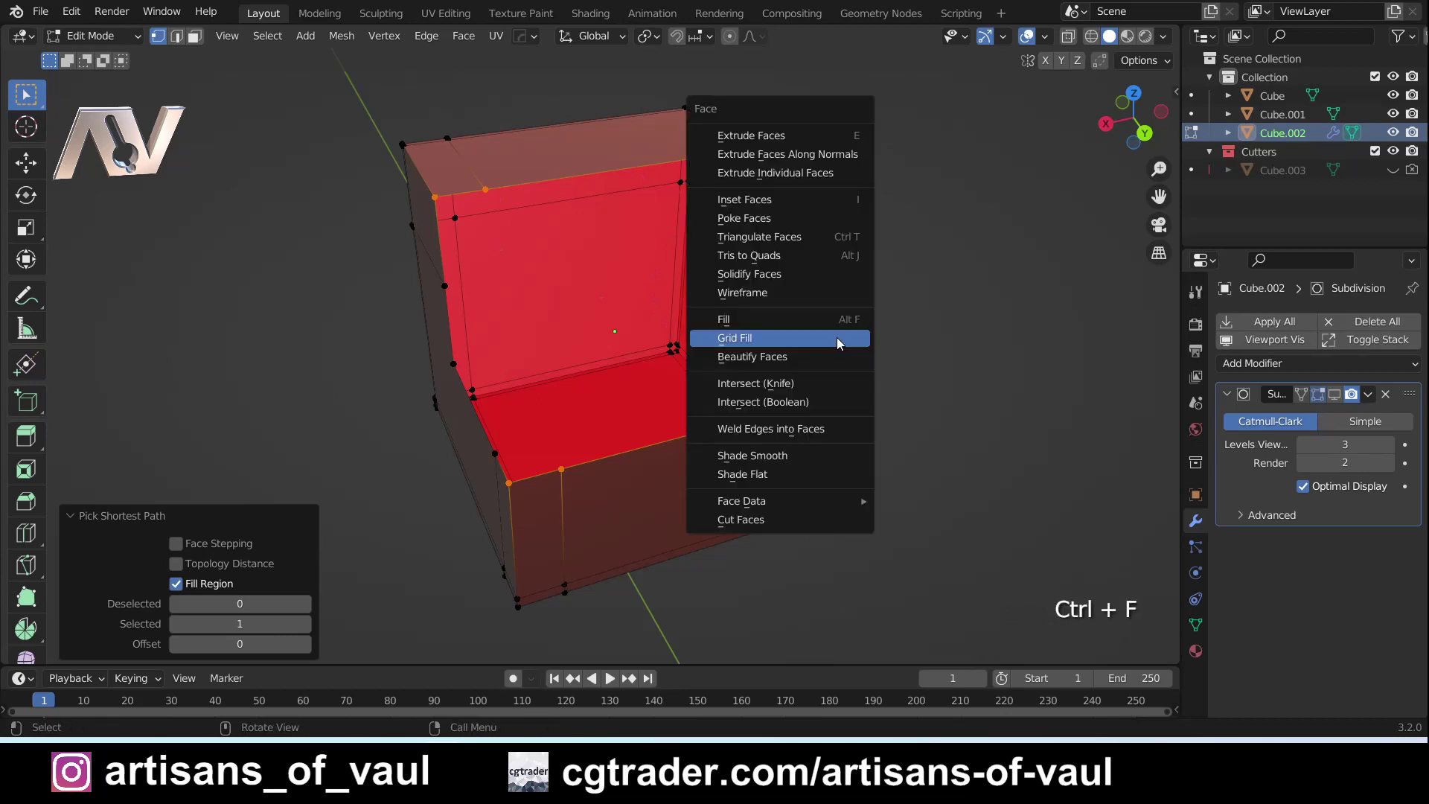
pyautogui.click(836, 337)
pyautogui.scroll(1, 461, 370)
pyautogui.moveTo(462, 371); pyautogui.dragTo(600, 344, button='middle')
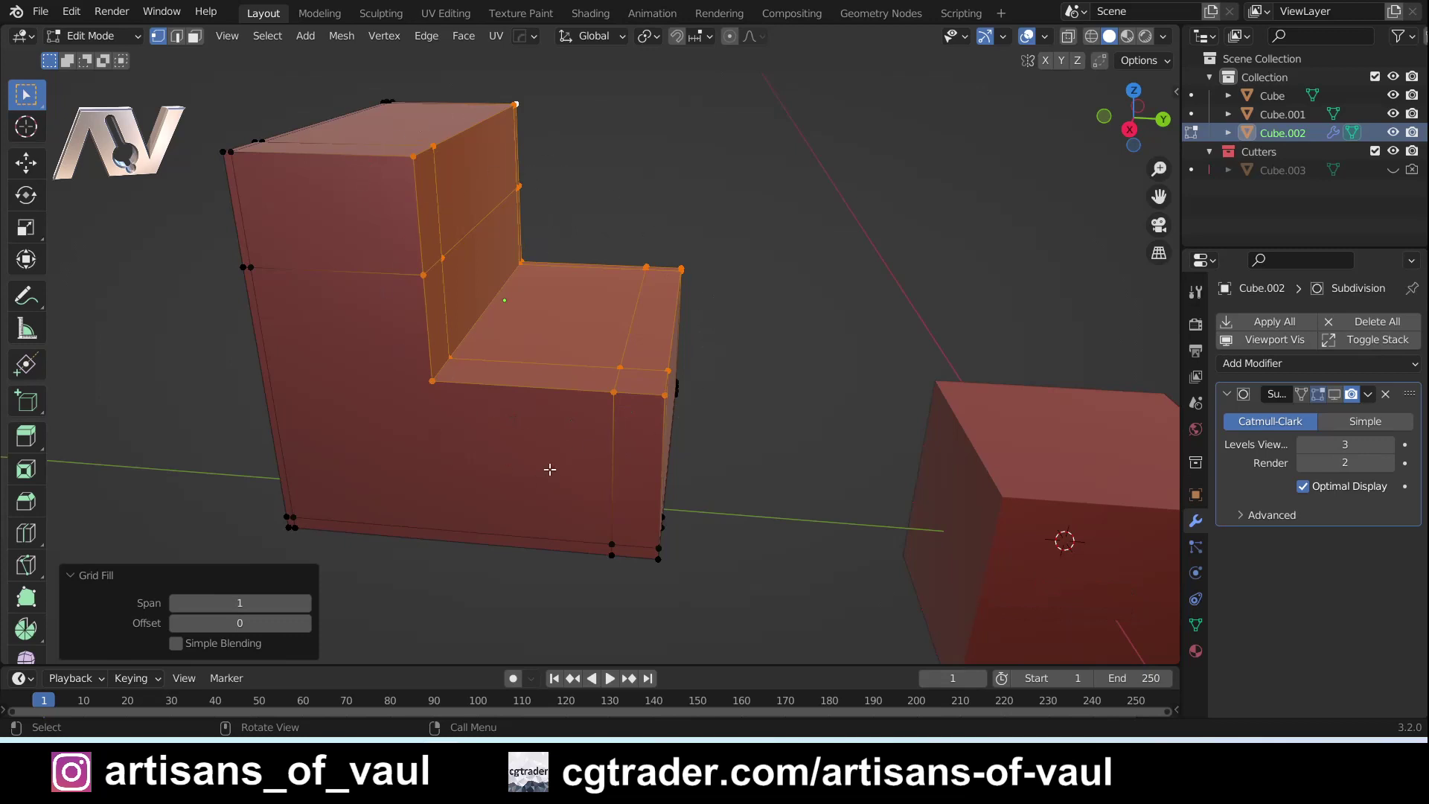
pyautogui.moveTo(505, 302); pyautogui.dragTo(587, 293, button='middle')
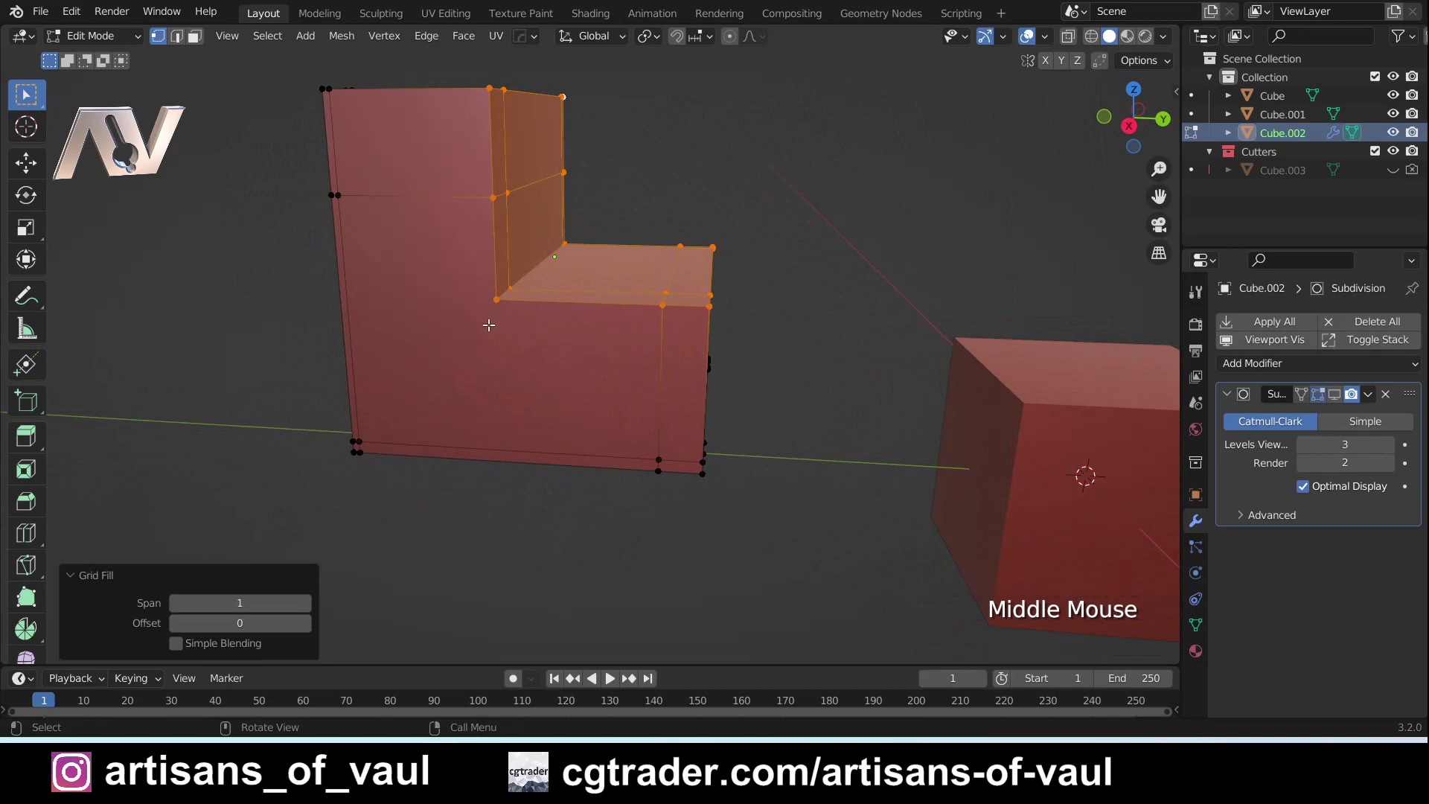
# - In Right ortho view, knife a Z-locked vertical cut through the whole mesh from the inner corner
pyautogui.click(1131, 119)
pyautogui.moveTo(489, 326); pyautogui.dragTo(622, 290, button='middle')
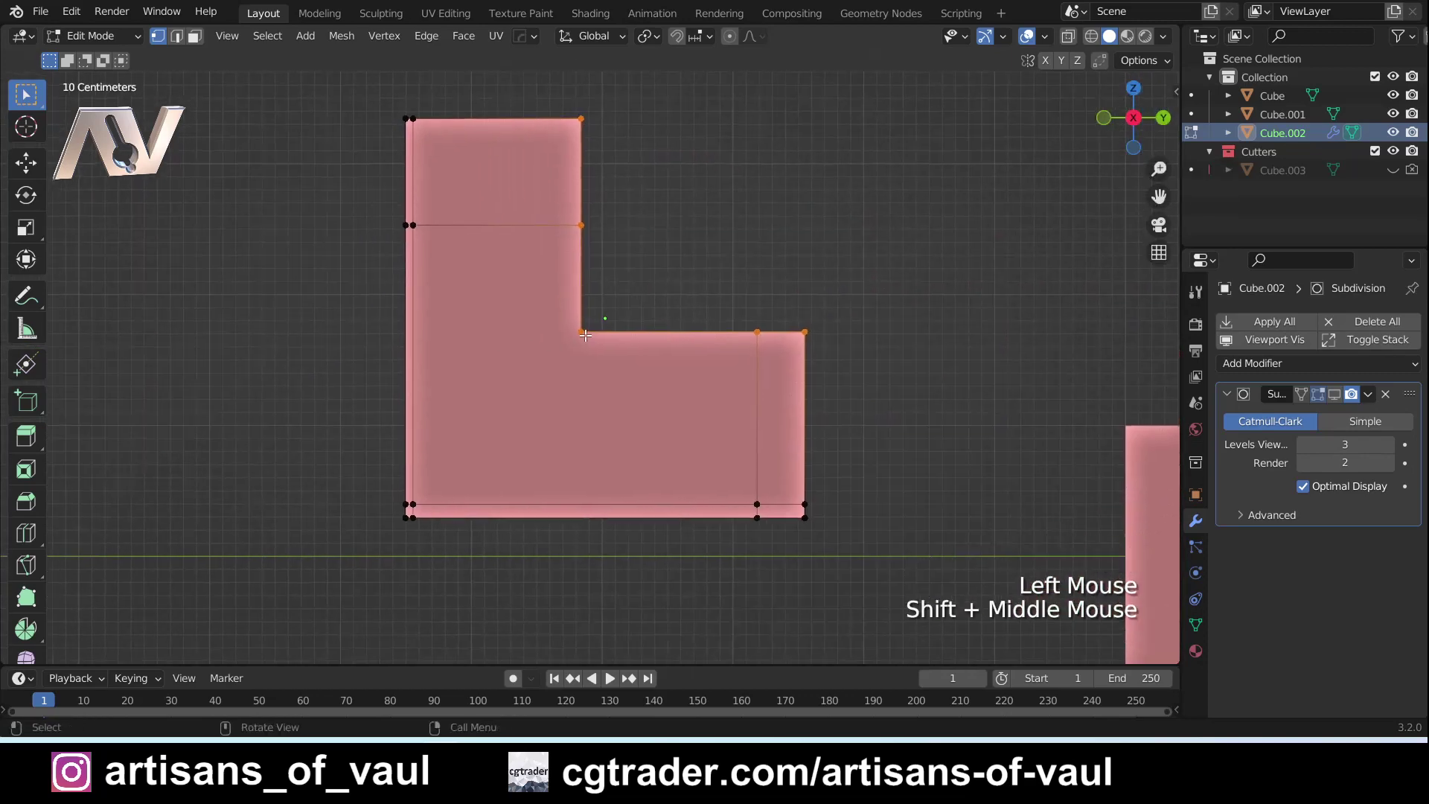
pyautogui.press('k')
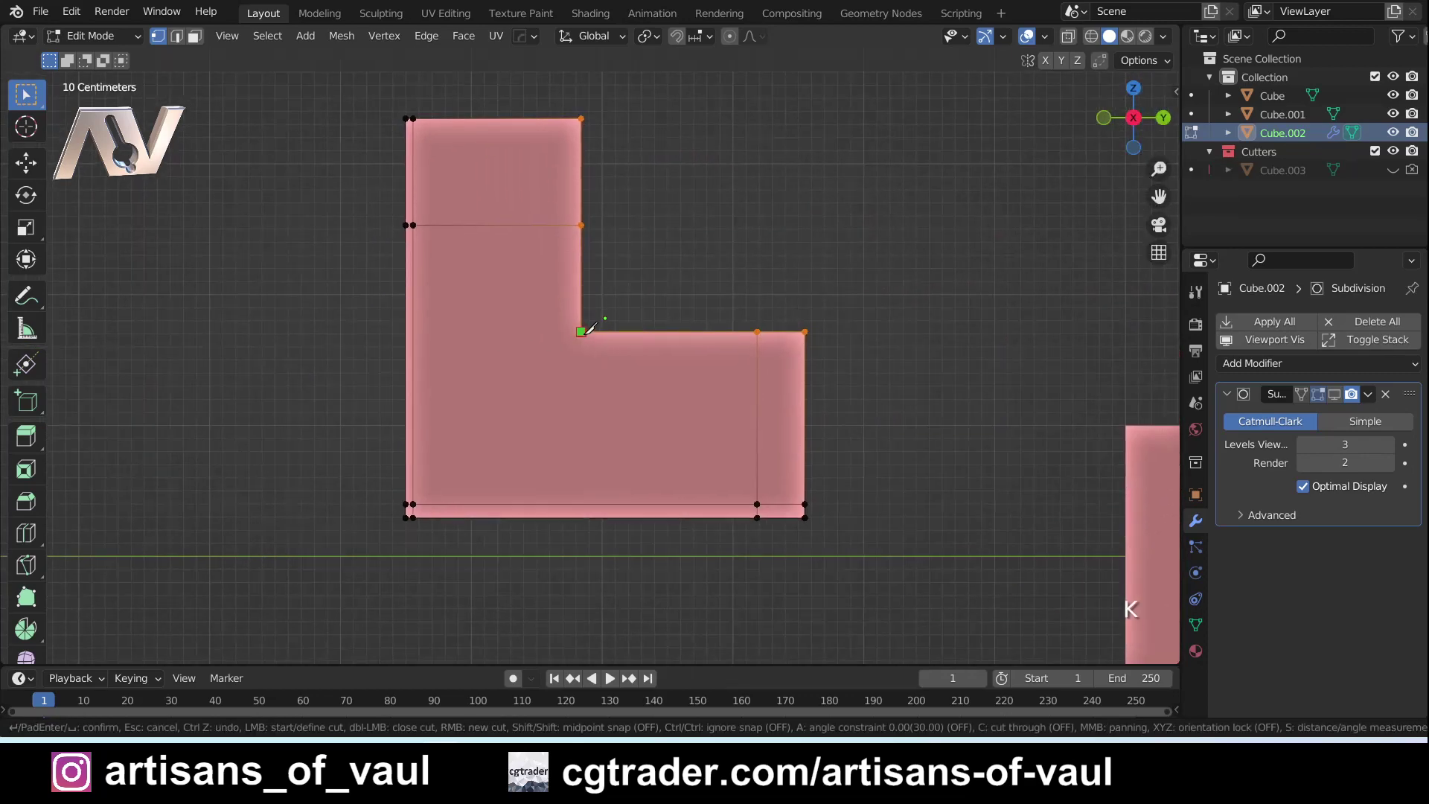
pyautogui.click(584, 332)
pyautogui.press('z')
pyautogui.press('c')
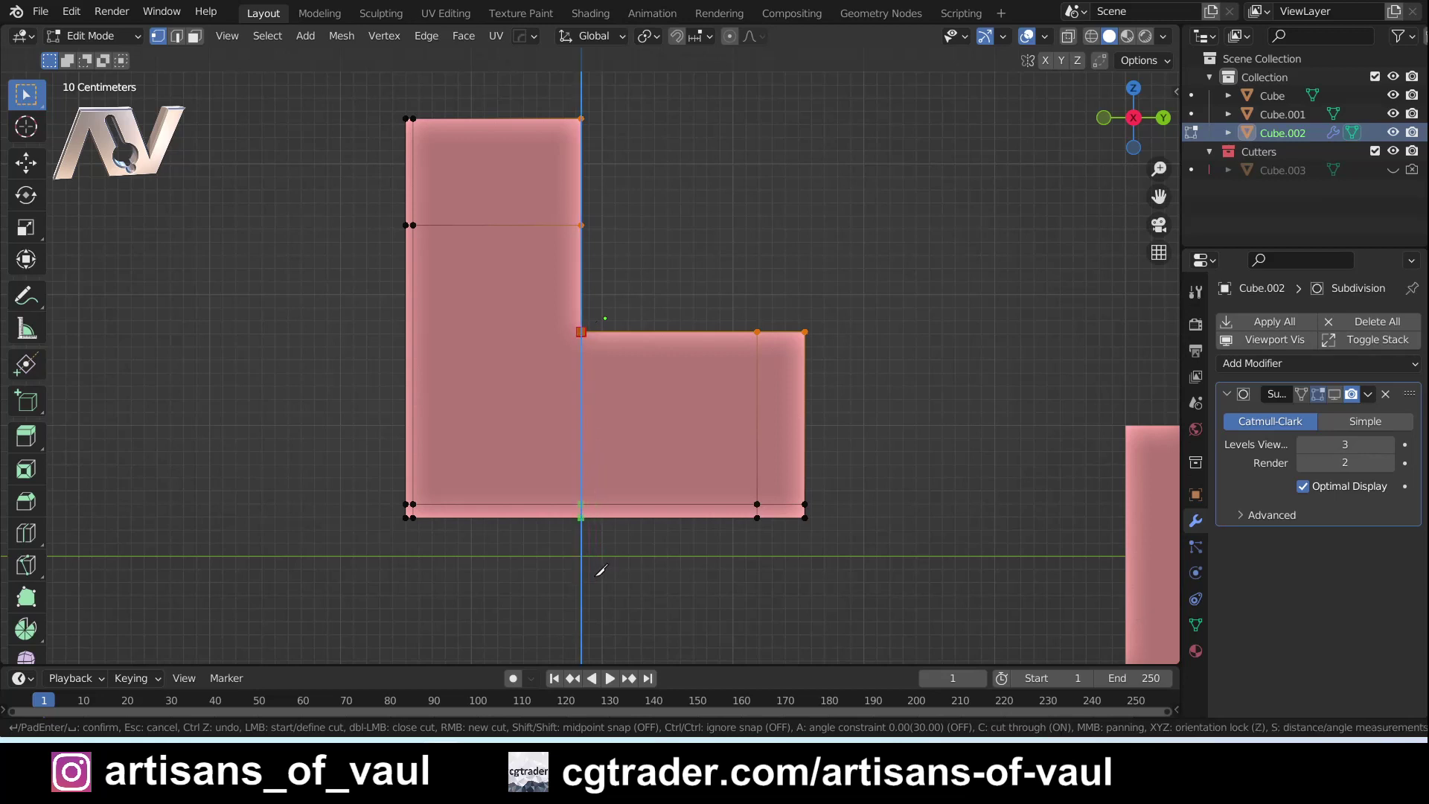
pyautogui.click(595, 575)
pyautogui.press('Return')
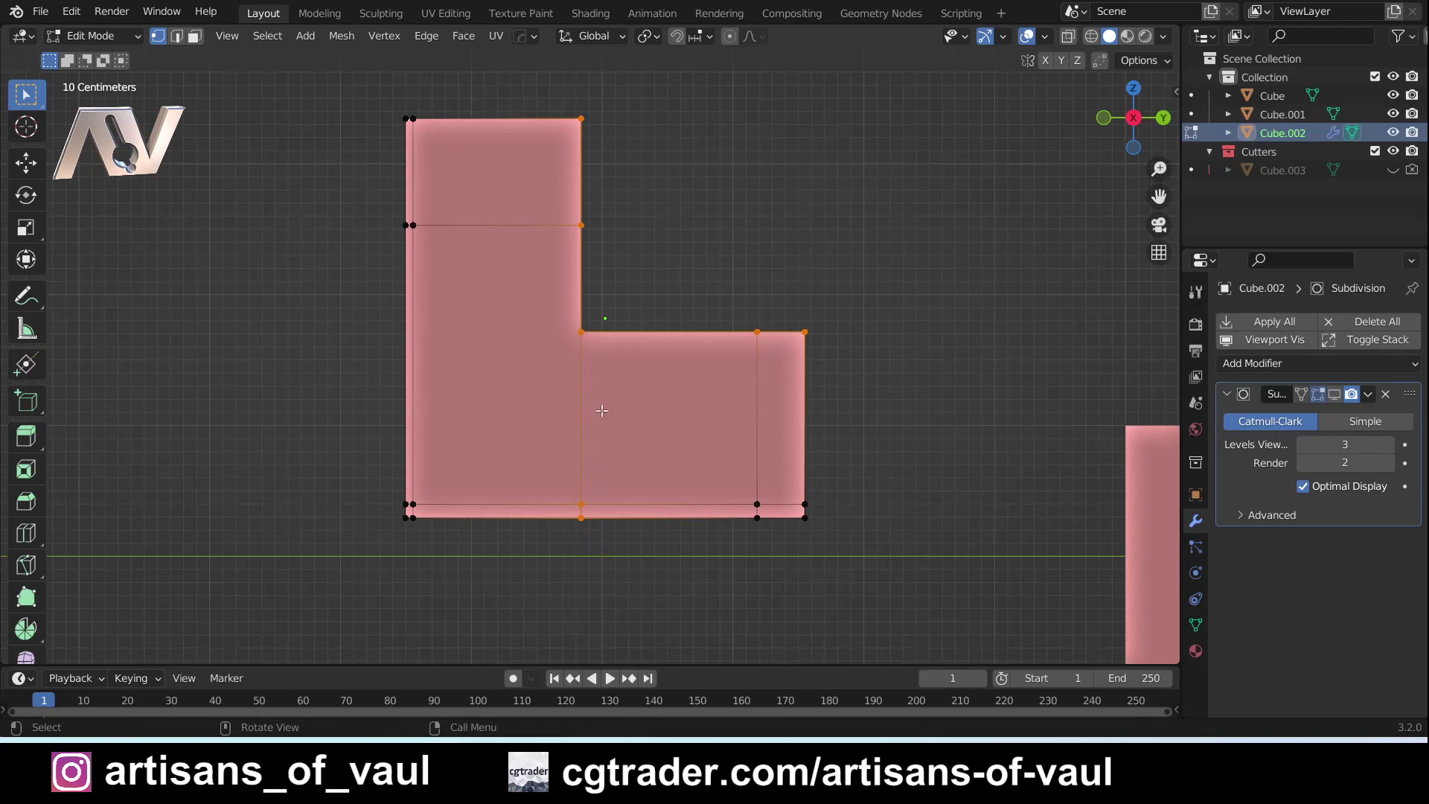
# - Knife a Y-locked horizontal cut through the whole mesh from the inner corner to the left edge
pyautogui.press('k')
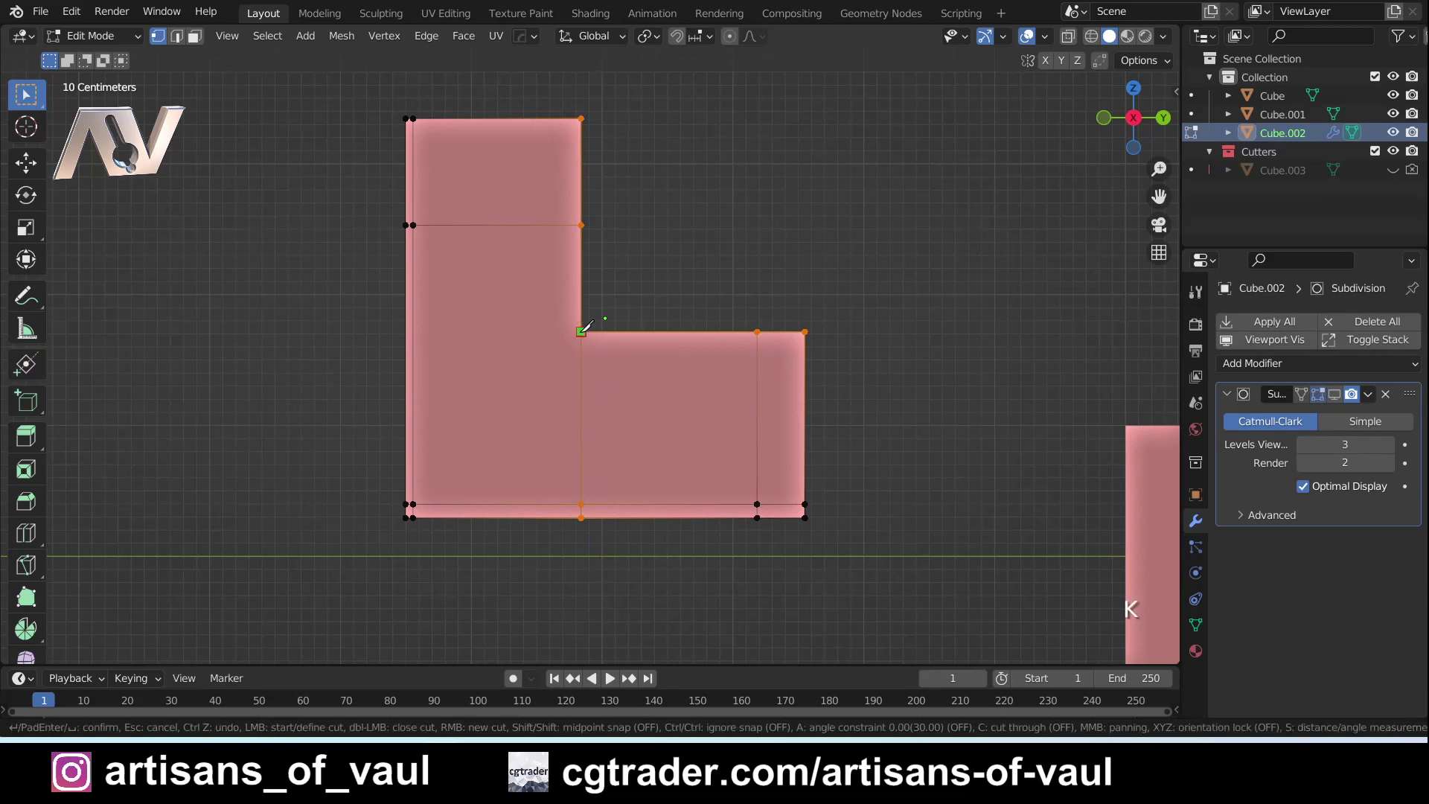
pyautogui.click(582, 330)
pyautogui.press('y')
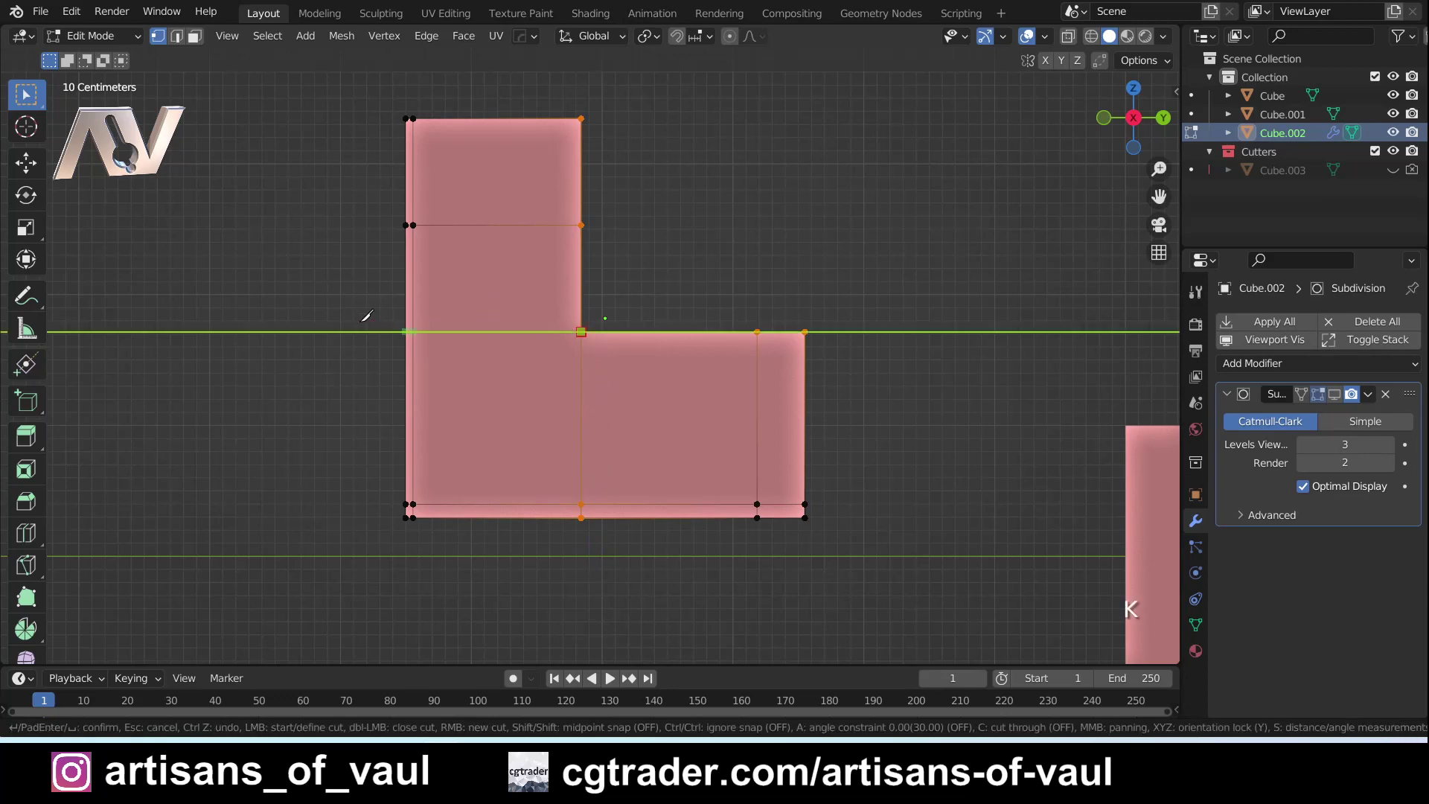
pyautogui.press('c')
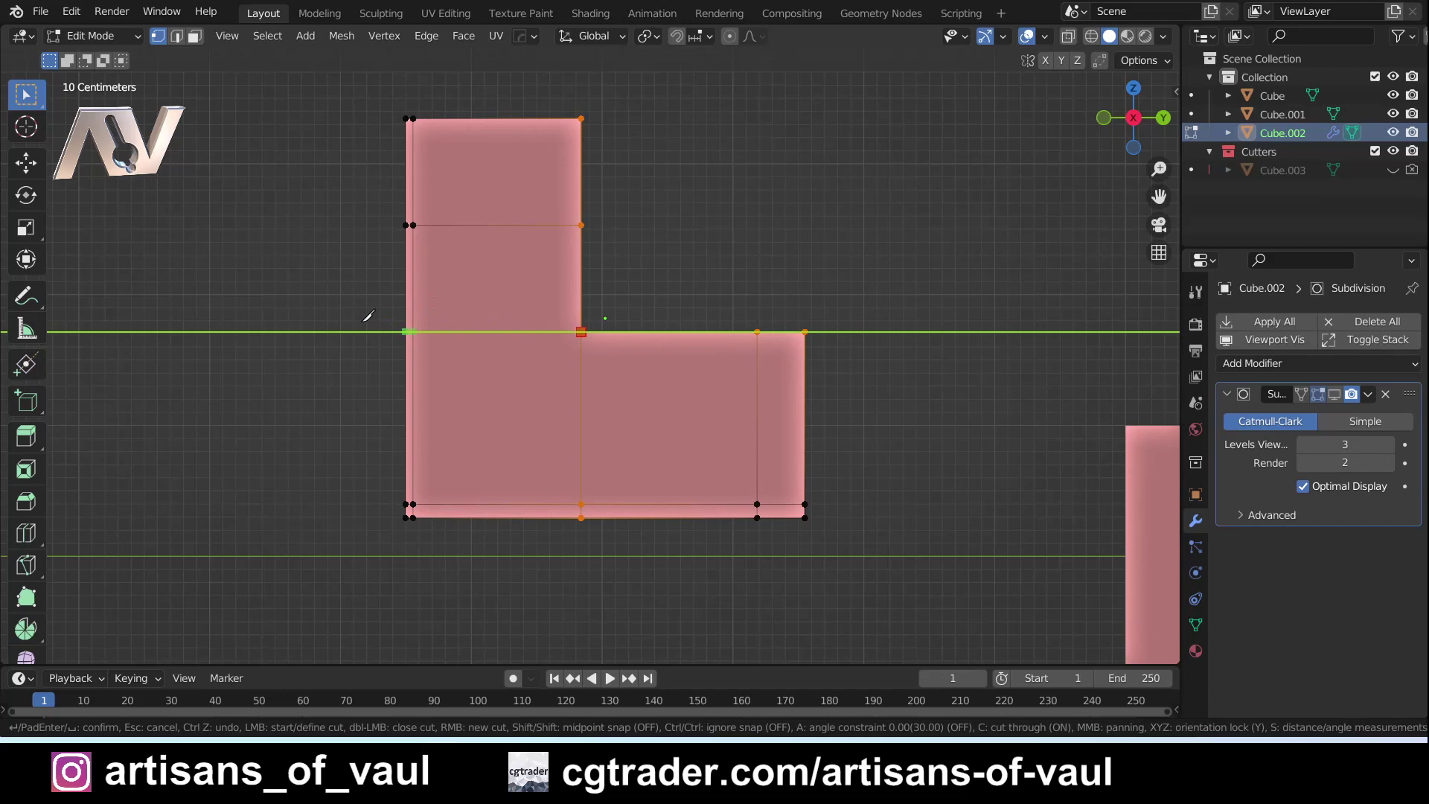
pyautogui.click(367, 316)
pyautogui.press('Return')
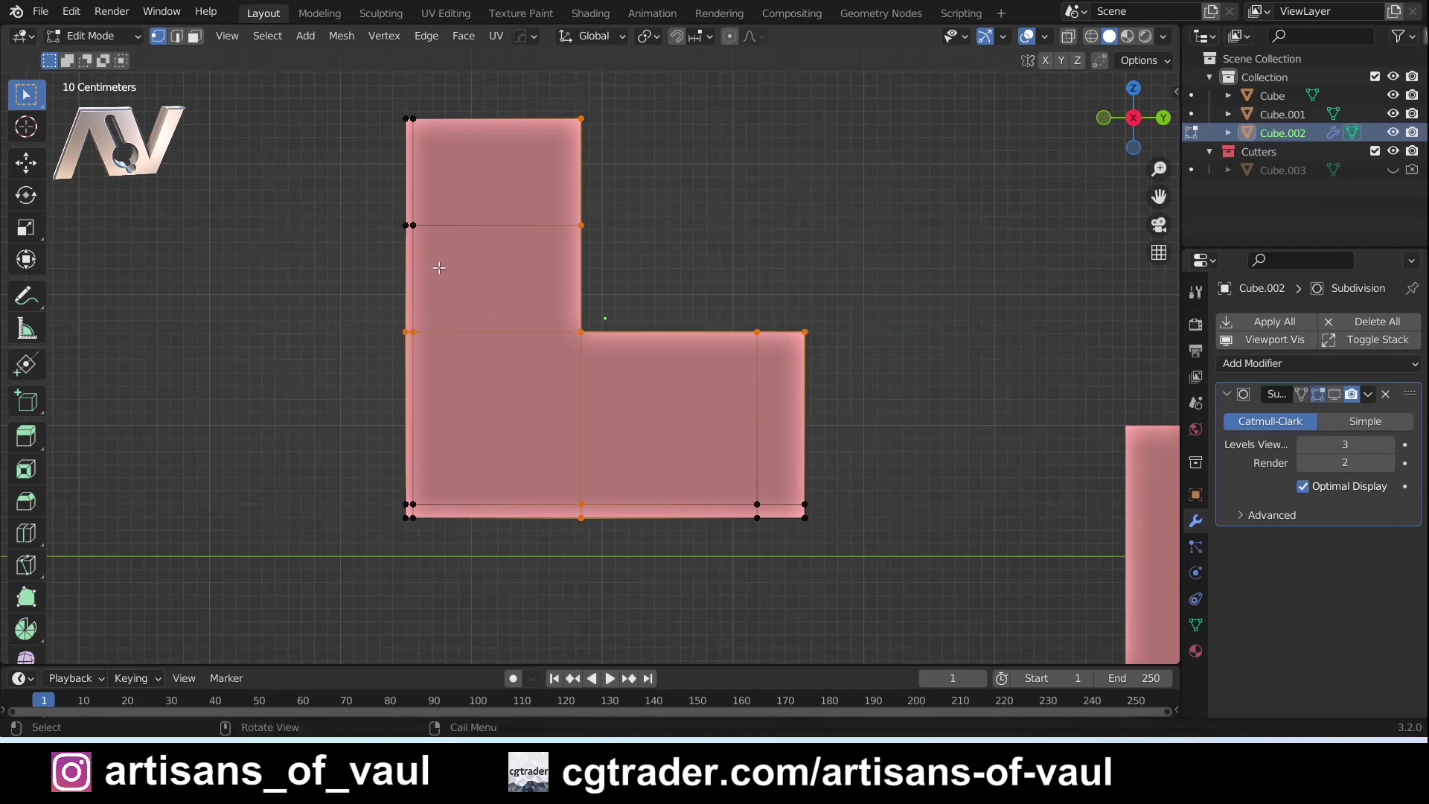
pyautogui.moveTo(439, 268); pyautogui.dragTo(715, 415, button='middle')
# - Enable the Subdivision modifier's smoothing in the viewport
pyautogui.scroll(-2, 584, 411)
pyautogui.moveTo(584, 412); pyautogui.dragTo(638, 348, button='middle')
pyautogui.click(1337, 396)
pyautogui.moveTo(721, 404); pyautogui.dragTo(558, 424, button='middle')
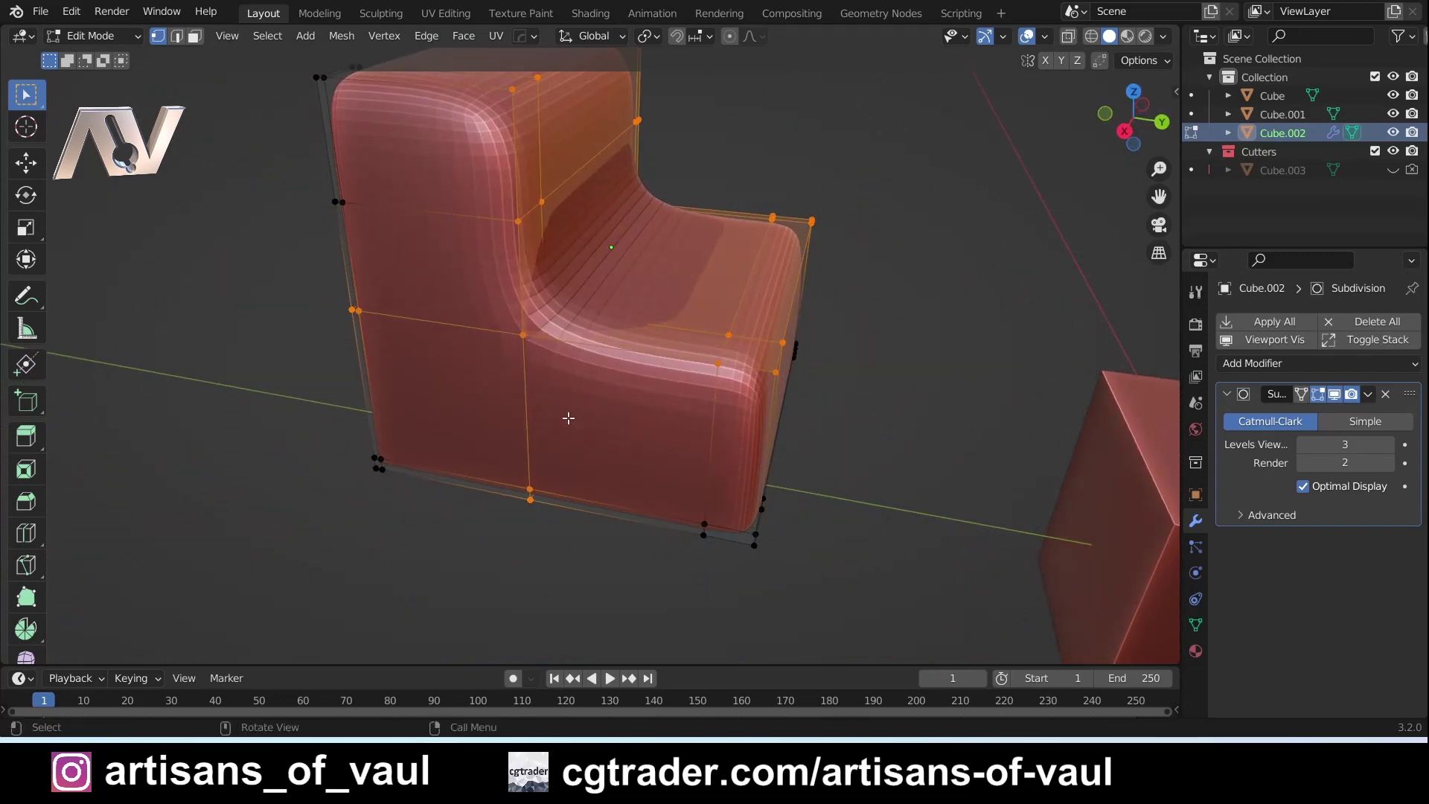
pyautogui.moveTo(572, 414); pyautogui.dragTo(627, 357, button='middle')
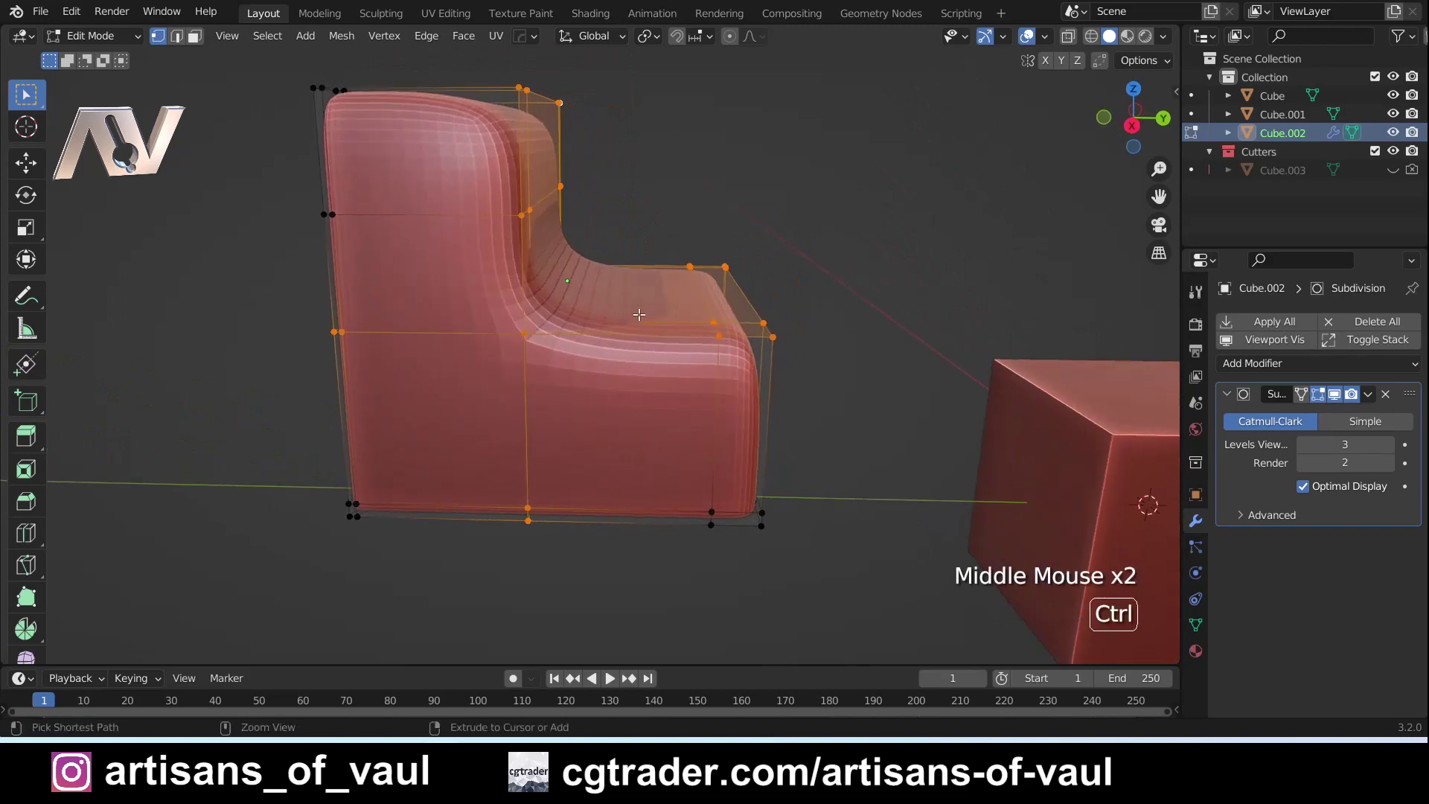
# - Add vertical and horizontal loop cuts slid toward the inner corner (0.786, -0.797)
pyautogui.hotkey('ctrl', 'r')
pyautogui.click(632, 328)
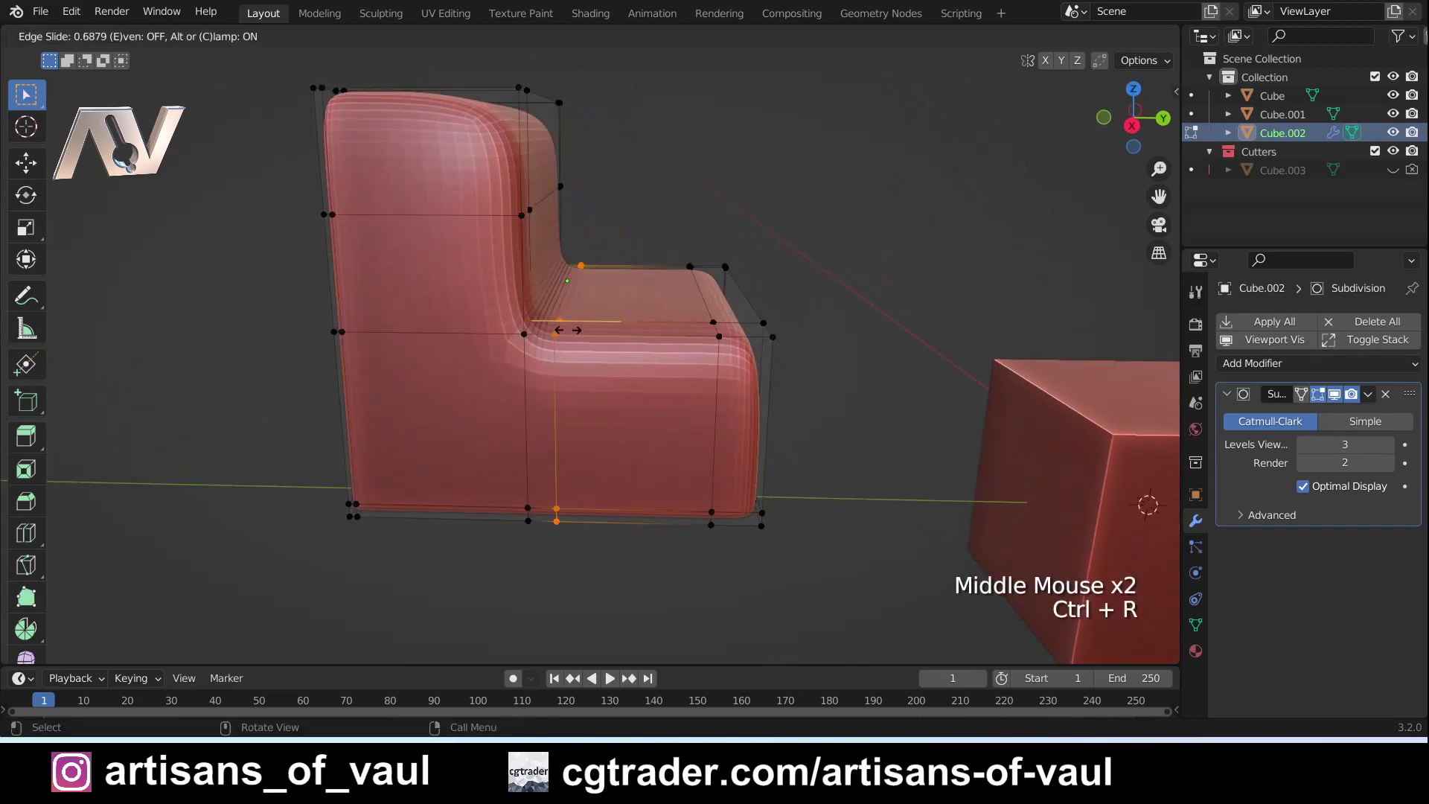
pyautogui.click(549, 309)
pyautogui.hotkey('ctrl', 'r')
pyautogui.click(529, 262)
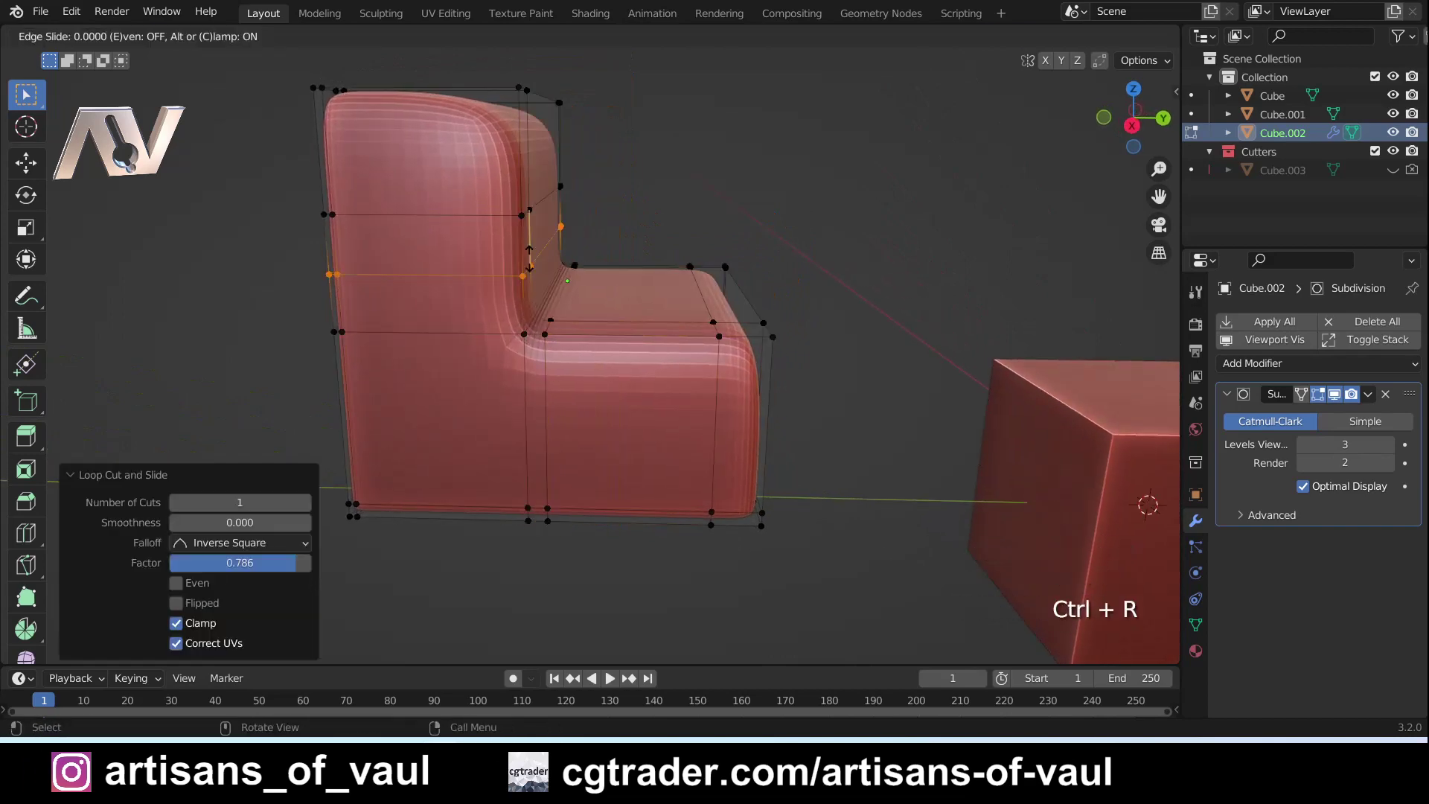
pyautogui.click(516, 303)
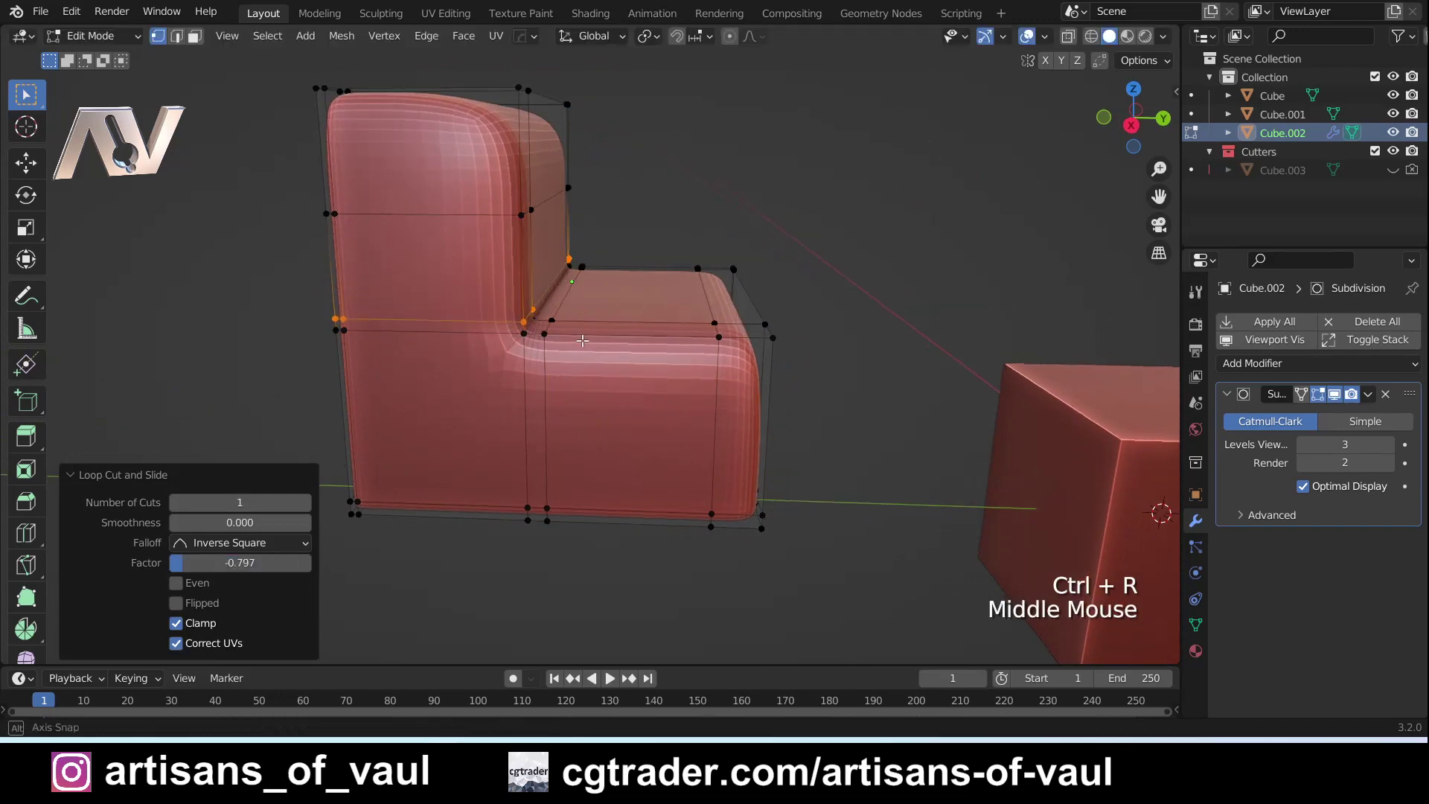
pyautogui.moveTo(516, 305); pyautogui.dragTo(535, 348, button='middle')
# - Switch to Object Mode and zoom out to see the smooth L-shaped Cube.002 among the other objects
pyautogui.press('Tab')
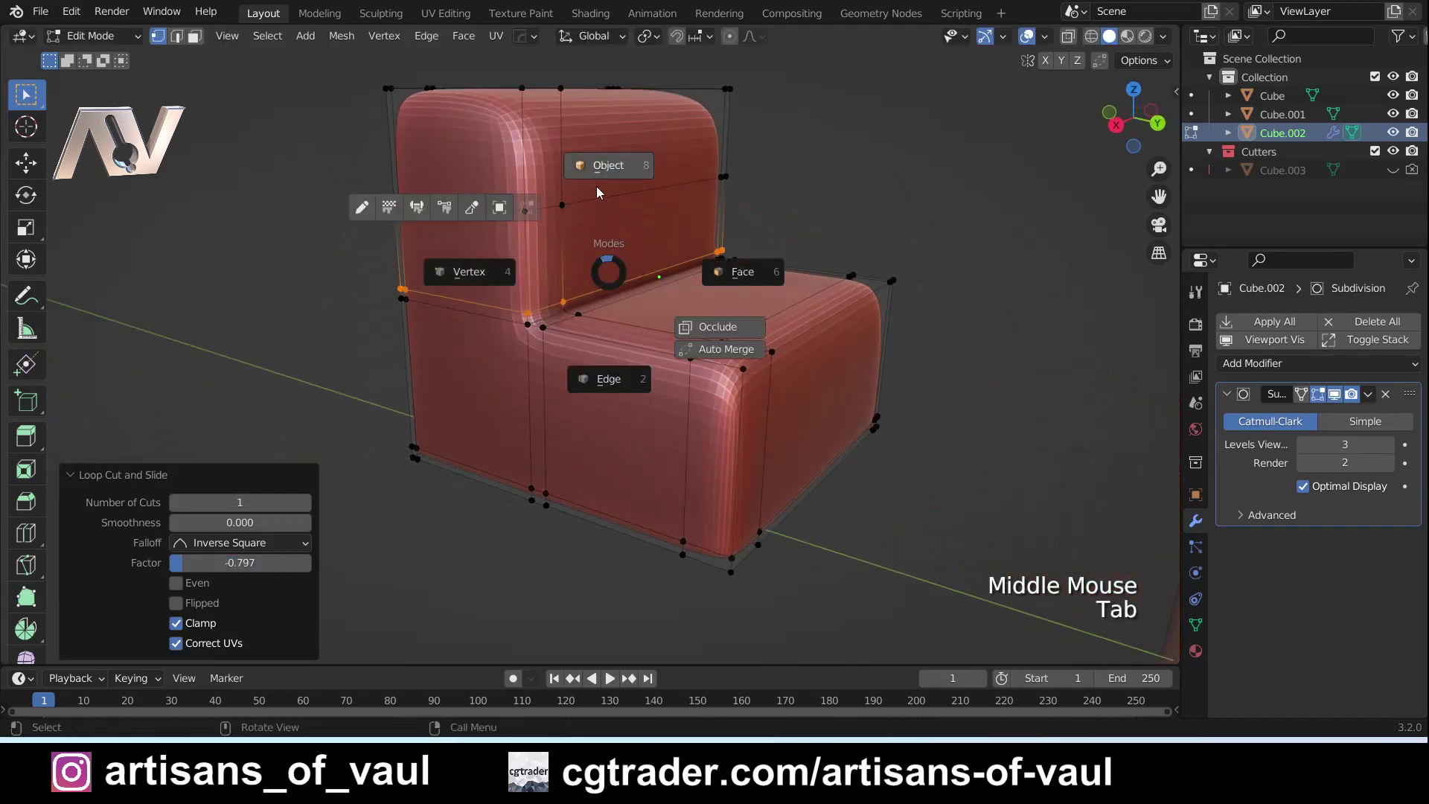
pyautogui.scroll(-2, 627, 369)
pyautogui.moveTo(628, 369); pyautogui.dragTo(647, 413, button='middle')
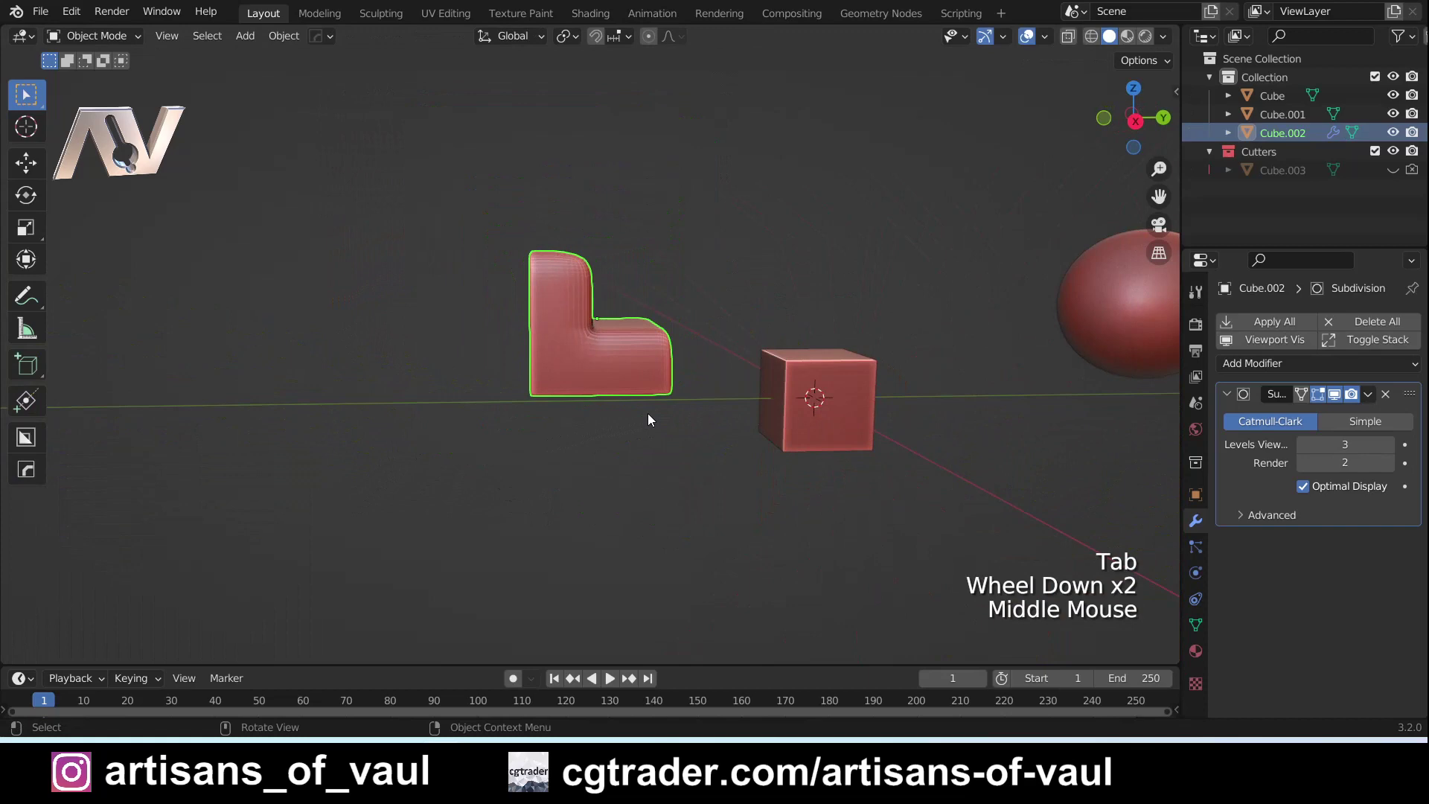